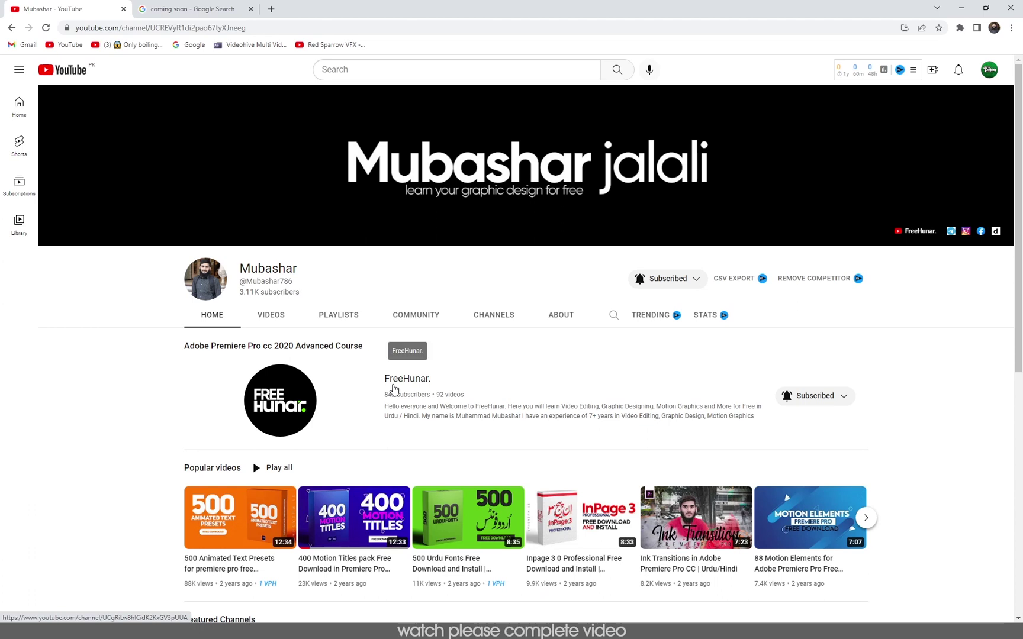
- Open the FreeHunar channel from the Mubashar channel page and look over its videos
{"action": "left_click", "coordinate": [393, 388]}
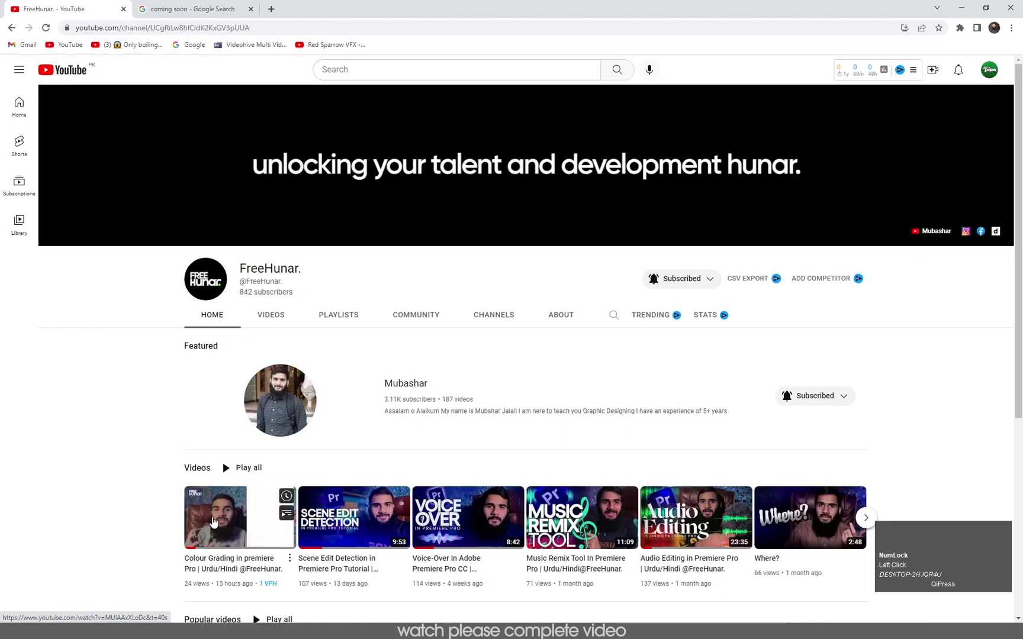
{"action": "scroll", "coordinate": [113, 495], "scroll_direction": "down", "scroll_amount": 1}
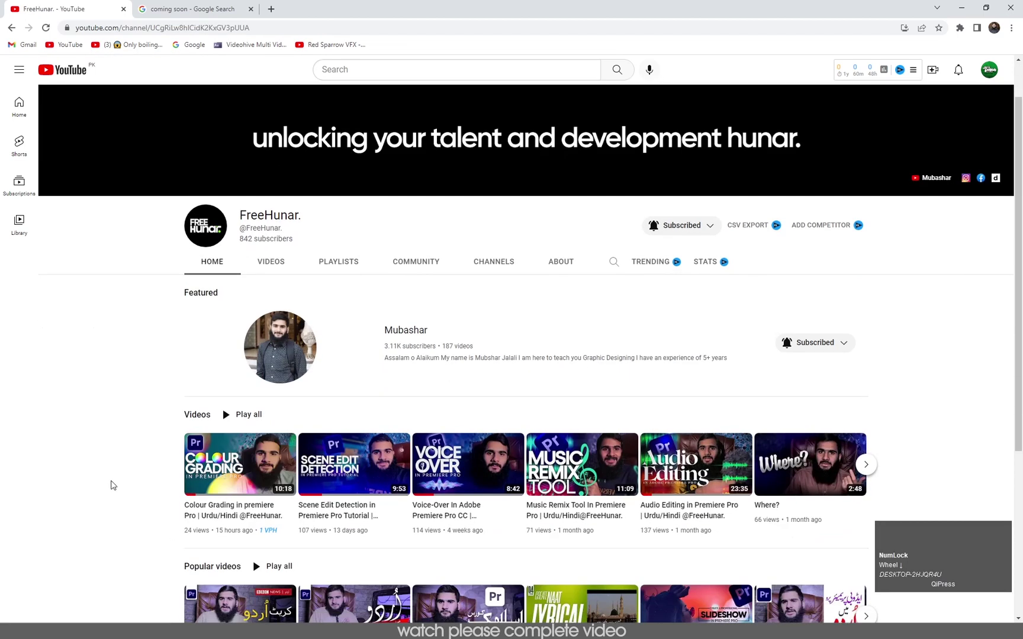
{"action": "scroll", "coordinate": [122, 483], "scroll_direction": "down", "scroll_amount": 2}
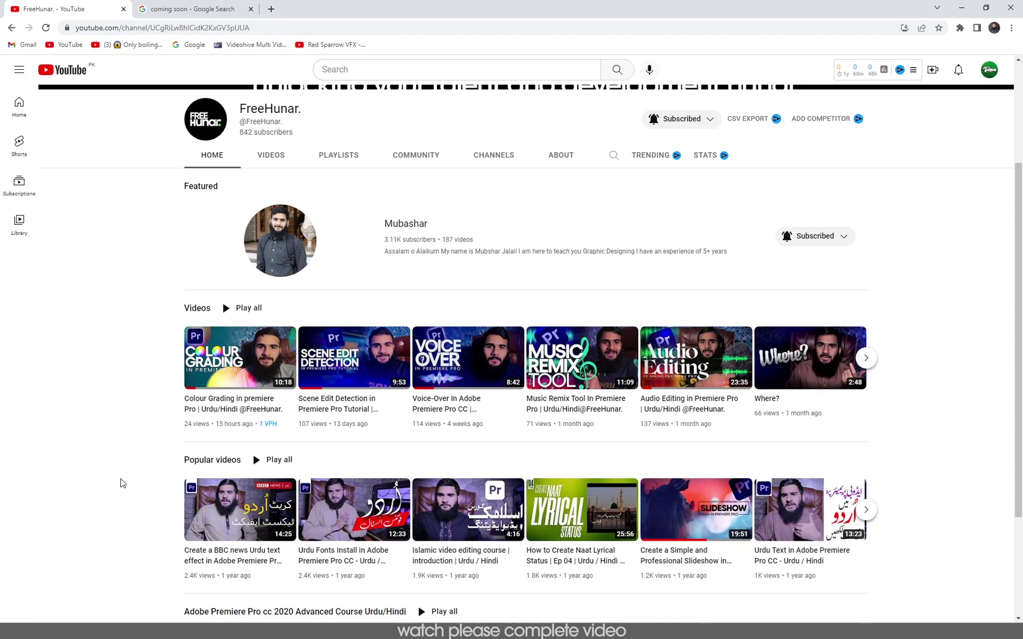
{"action": "scroll", "coordinate": [220, 249], "scroll_direction": "up", "scroll_amount": 3}
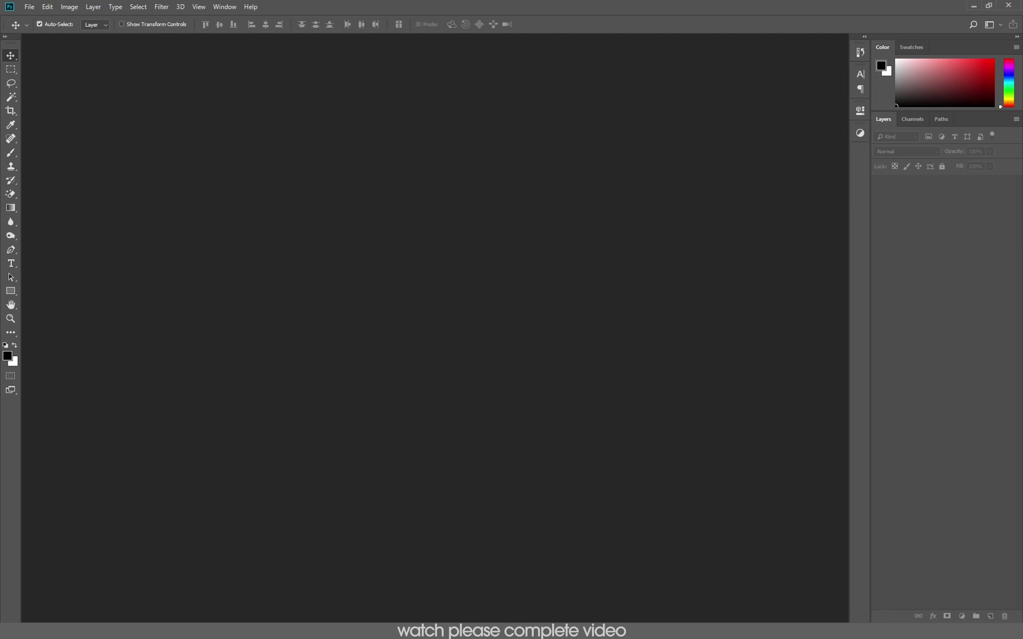
- Switch to Photoshop and create a new 1280 × 720 px RGB document with a white background at 72 pixels/inch
{"action": "key", "text": "ctrl+n"}
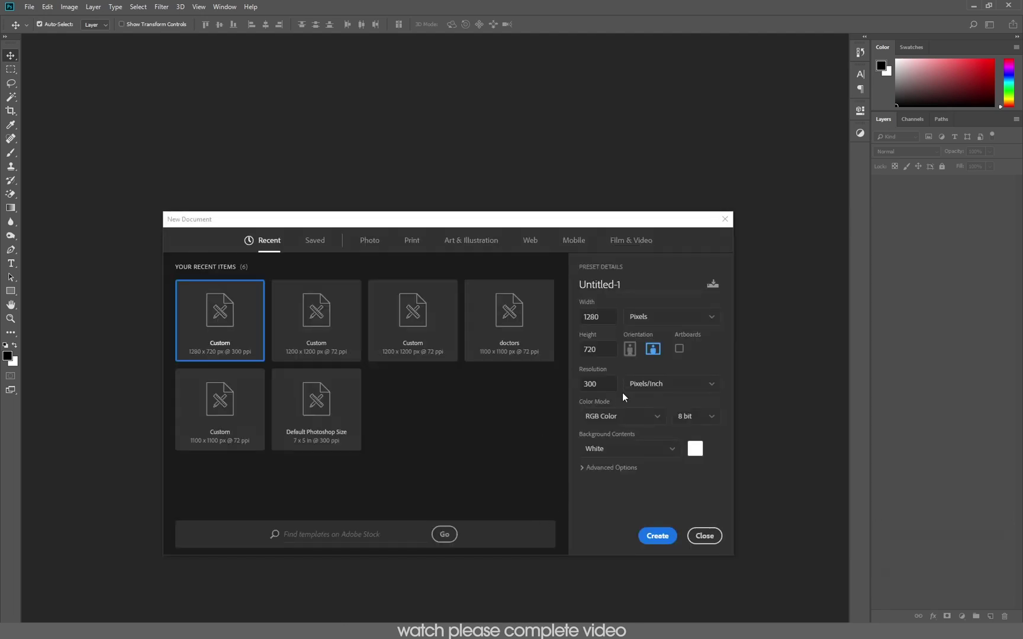
{"action": "left_click_drag", "start_coordinate": [615, 389], "coordinate": [566, 390]}
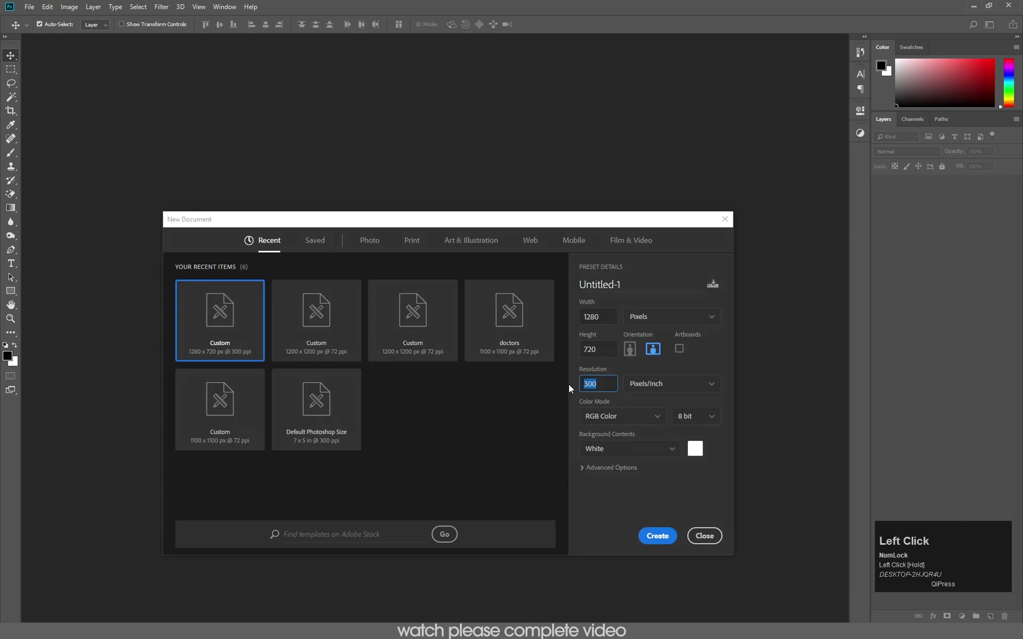
{"action": "type", "text": "72"}
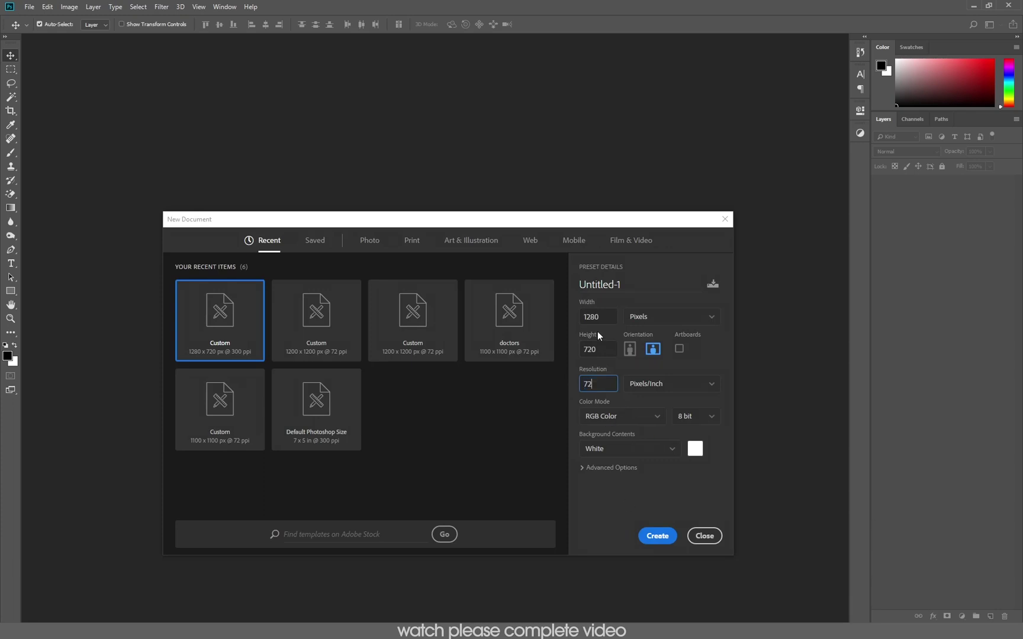
{"action": "left_click", "coordinate": [657, 536]}
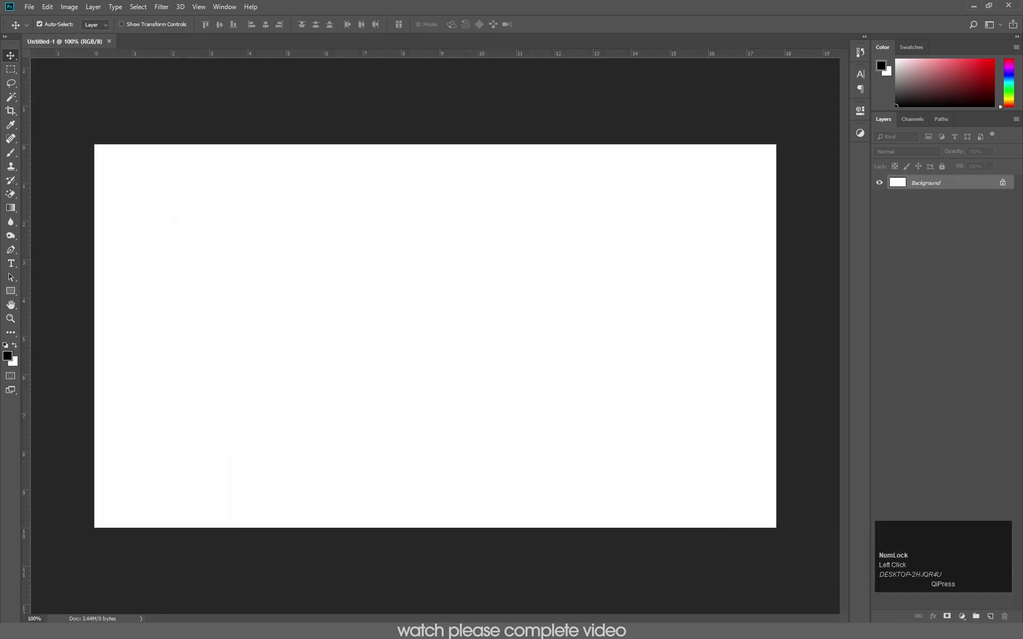
- Switch to File Explorer and open the landscape-mosque-architecture panorama image from the rajabkashfy folder in Photoshop
{"action": "mouse_move", "coordinate": [206, 631]}
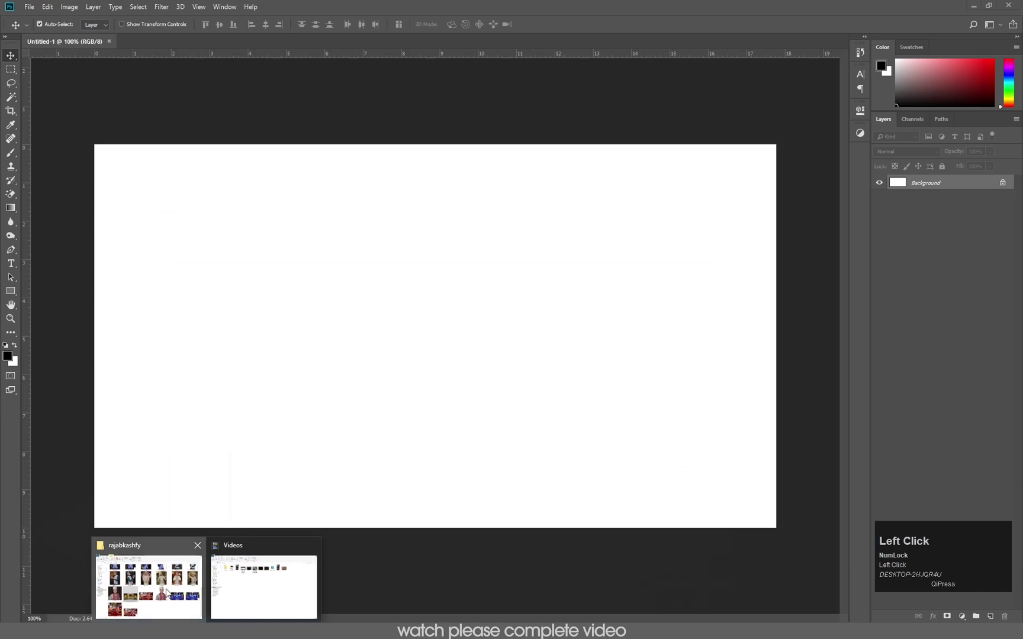
{"action": "left_click", "coordinate": [148, 586]}
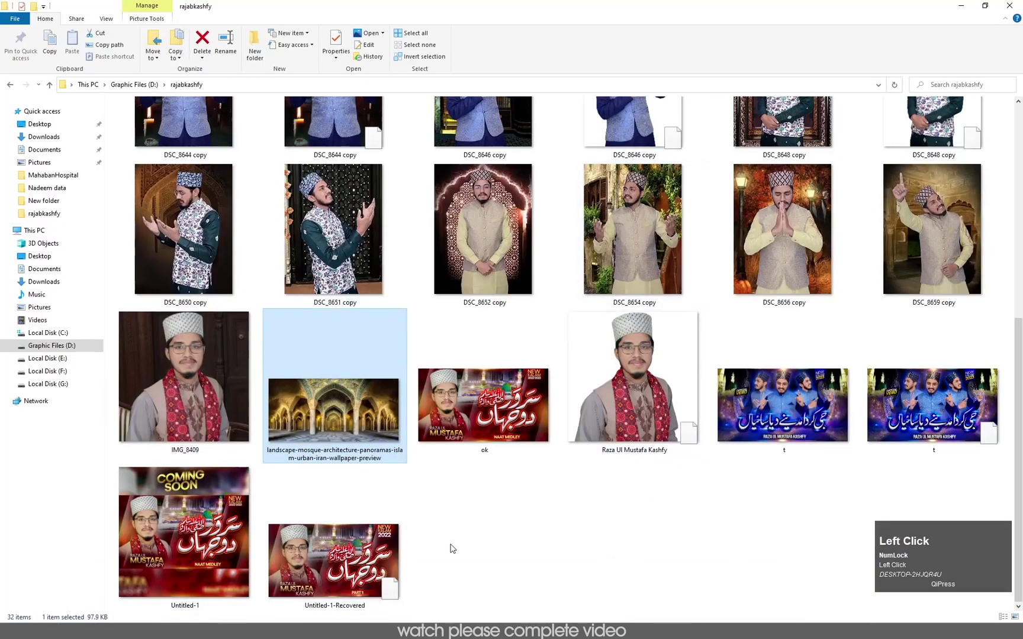
{"action": "right_click", "coordinate": [366, 402]}
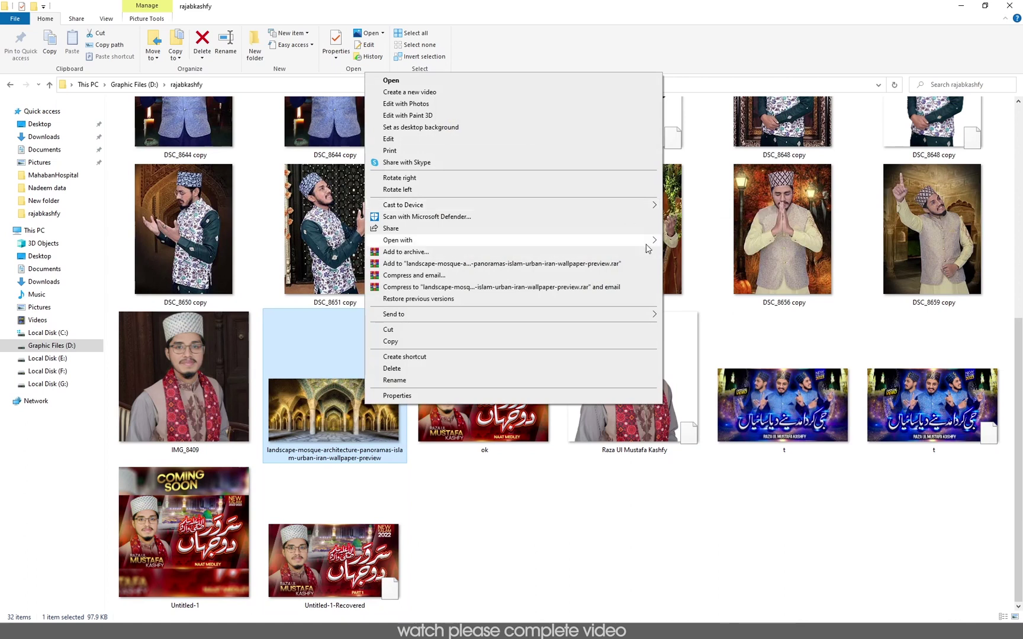
{"action": "mouse_move", "coordinate": [651, 241]}
{"action": "left_click", "coordinate": [697, 253]}
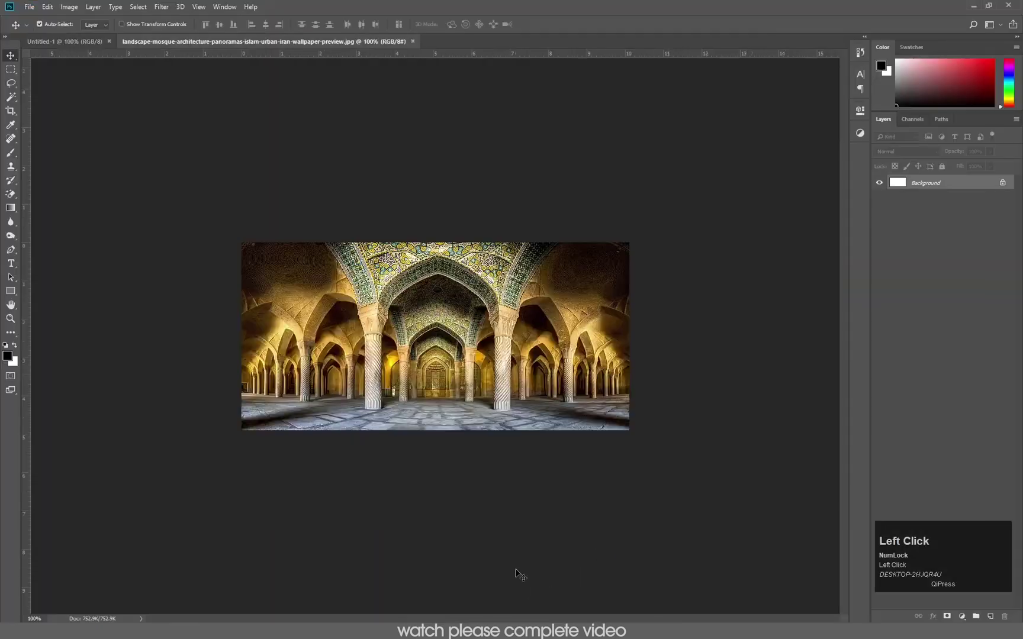
- Unlock the mosque image's background layer and desaturate it to black and white
{"action": "left_click", "coordinate": [1001, 183]}
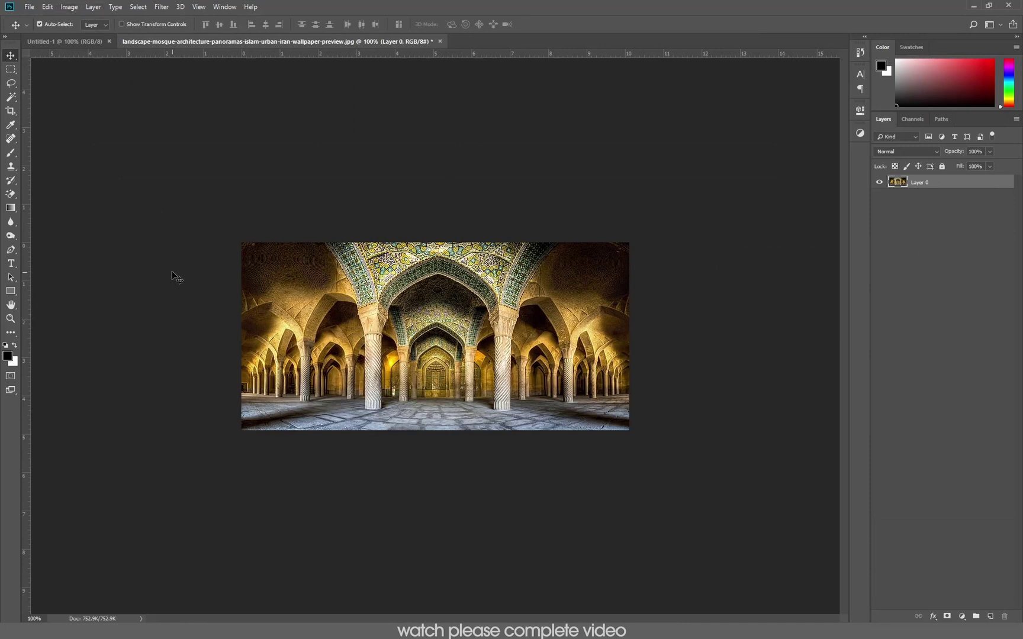
{"action": "left_click", "coordinate": [68, 7]}
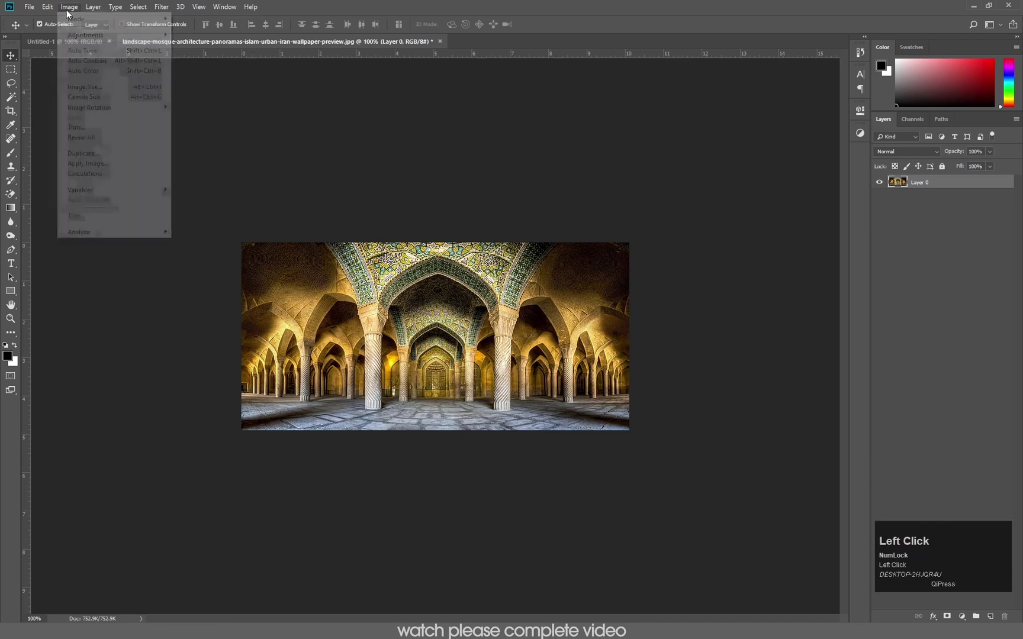
{"action": "mouse_move", "coordinate": [128, 37]}
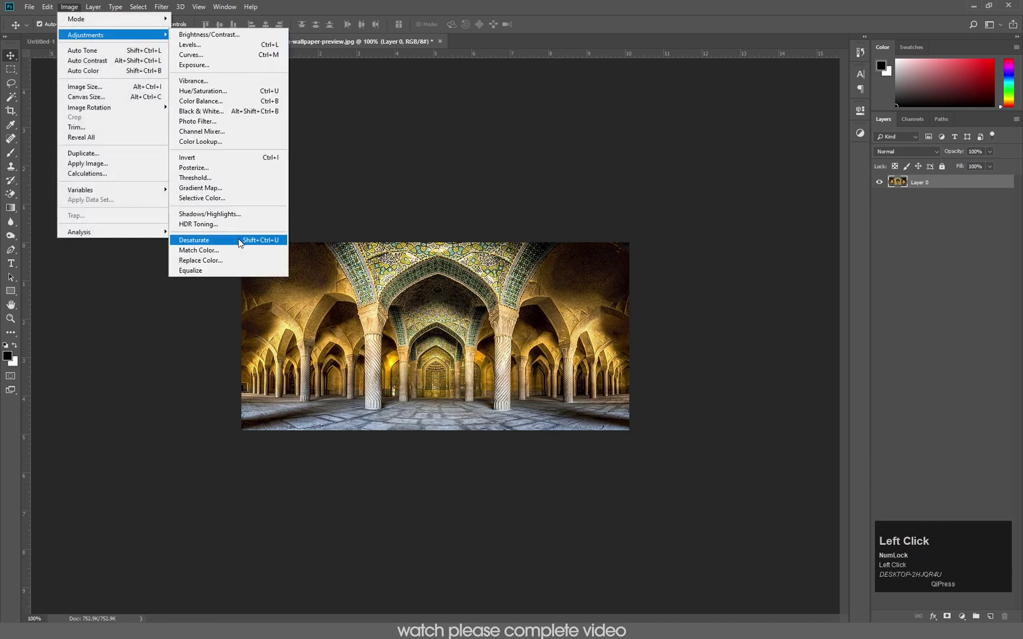
{"action": "left_click", "coordinate": [243, 240]}
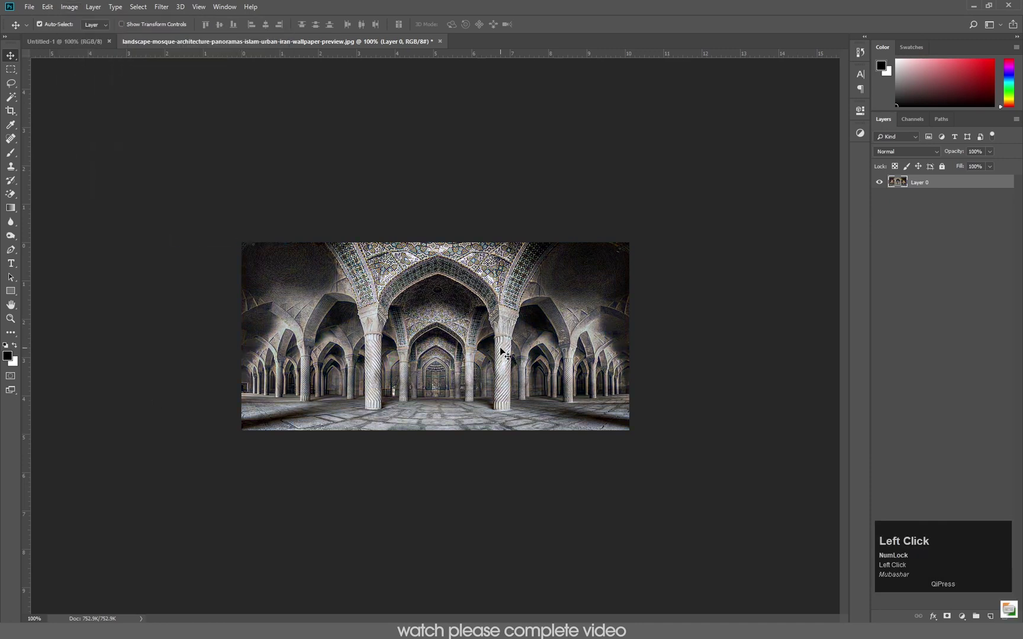
- Copy the desaturated mosque image into the Untitled-1 document and align it to the canvas's horizontal center
{"action": "left_click_drag", "start_coordinate": [516, 398], "coordinate": [435, 369]}
{"action": "key", "text": "ctrl+t"}
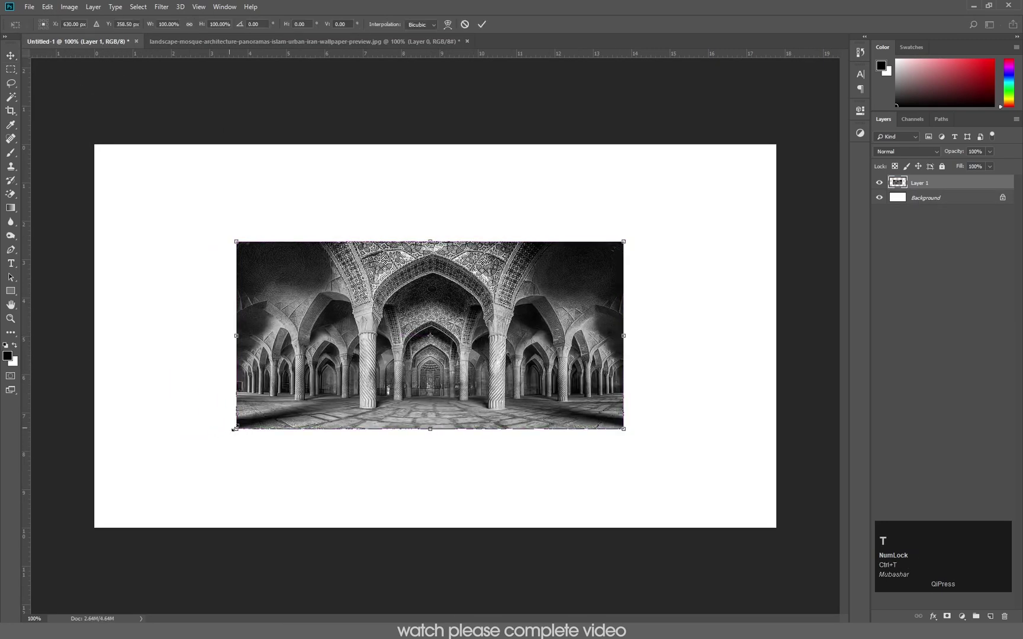
{"action": "key", "text": "Return"}
{"action": "left_click", "coordinate": [931, 199], "text": "shift"}
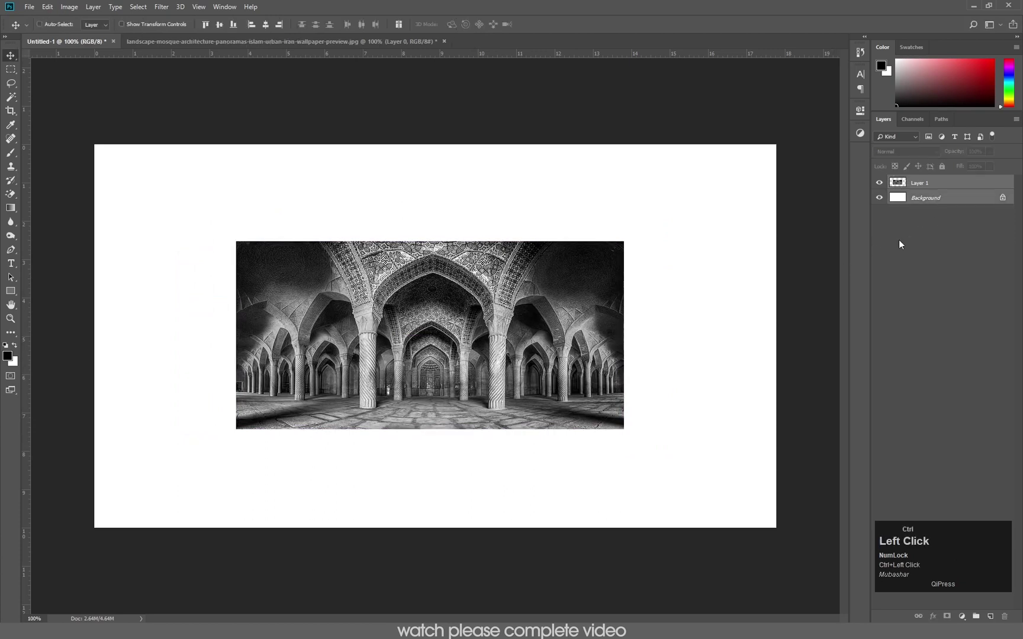
{"action": "left_click", "coordinate": [266, 24]}
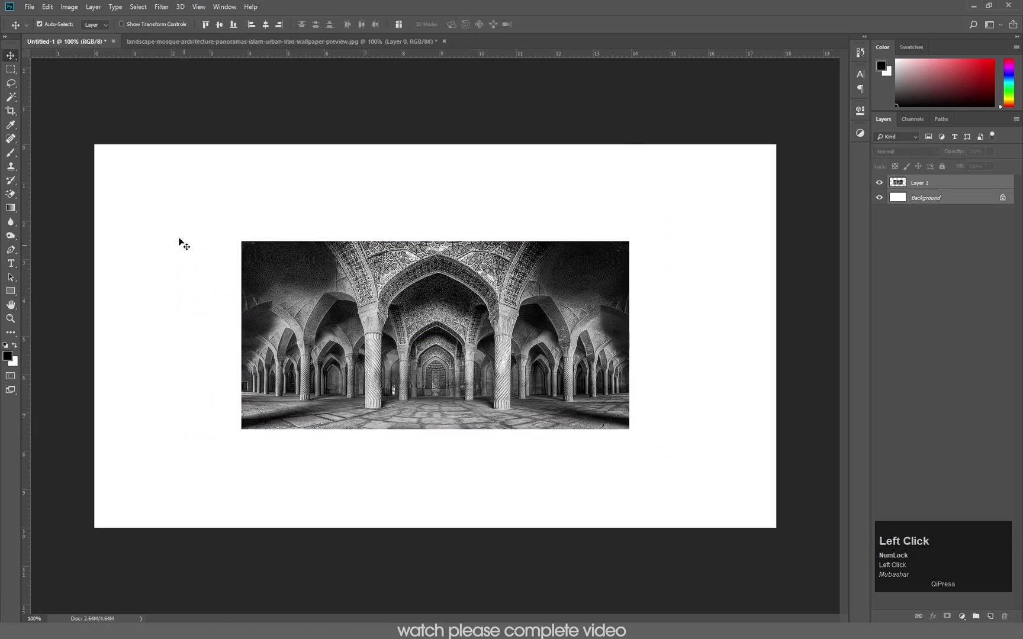
{"action": "left_click", "coordinate": [187, 254]}
- Scale the mosque image up to span the full canvas width and place it against the canvas's upper edge
{"action": "left_click_drag", "start_coordinate": [431, 375], "coordinate": [431, 293]}
{"action": "key", "text": "ctrl+t"}
{"action": "left_click_drag", "start_coordinate": [241, 346], "coordinate": [112, 468]}
{"action": "key", "text": "Return"}
{"action": "left_click_drag", "start_coordinate": [404, 225], "coordinate": [402, 284]}
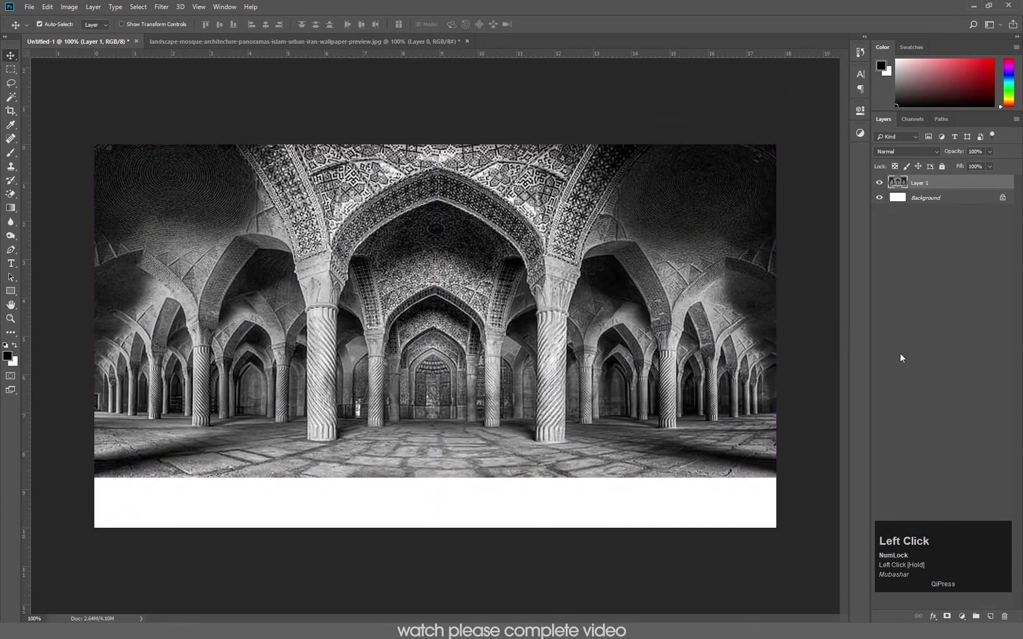
- Add a layer mask to the mosque layer and brush black at 50% opacity along its floor to fade it into white
{"action": "left_click", "coordinate": [947, 617]}
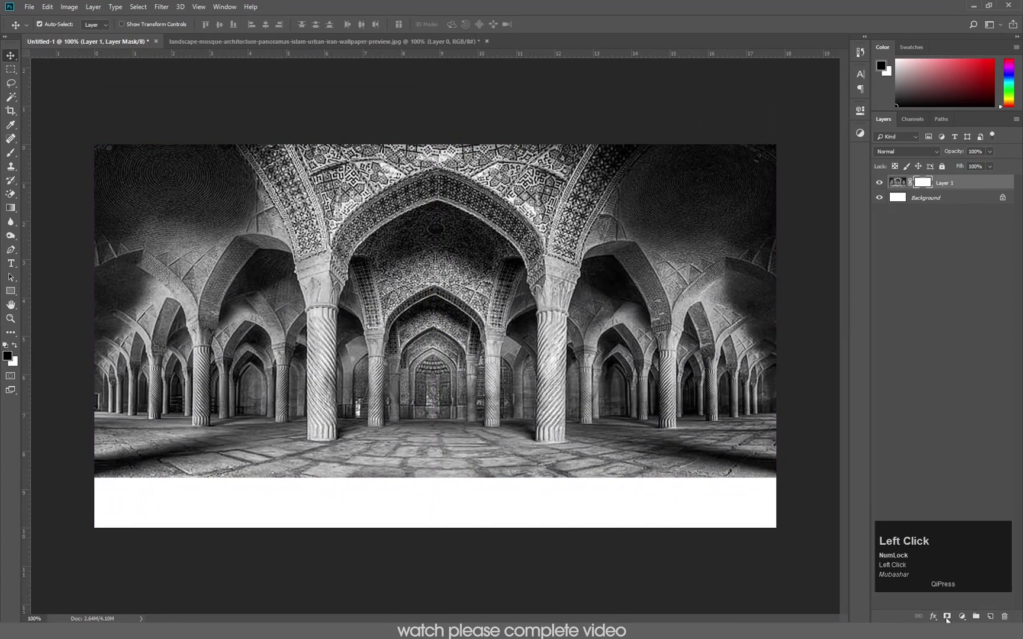
{"action": "key", "text": "b"}
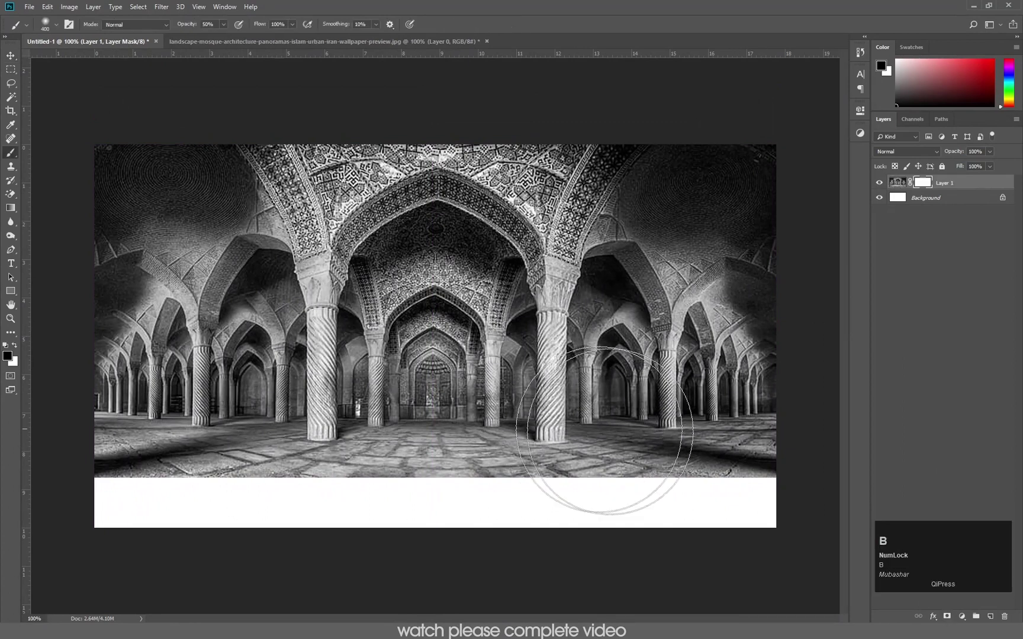
{"action": "mouse_move", "coordinate": [736, 498]}
{"action": "left_mouse_down"}
{"action": "mouse_move", "coordinate": [733, 480]}
{"action": "mouse_move", "coordinate": [525, 487]}
{"action": "mouse_move", "coordinate": [103, 521]}
{"action": "mouse_move", "coordinate": [114, 491]}
{"action": "mouse_move", "coordinate": [169, 508]}
{"action": "mouse_move", "coordinate": [696, 514]}
{"action": "mouse_move", "coordinate": [640, 506]}
{"action": "mouse_move", "coordinate": [773, 498]}
{"action": "mouse_move", "coordinate": [633, 494]}
{"action": "mouse_move", "coordinate": [384, 524]}
{"action": "mouse_move", "coordinate": [249, 469]}
{"action": "mouse_move", "coordinate": [83, 491]}
{"action": "mouse_move", "coordinate": [132, 515]}
{"action": "mouse_move", "coordinate": [564, 430]}
{"action": "mouse_move", "coordinate": [756, 501]}
{"action": "left_mouse_up"}
{"action": "left_click", "coordinate": [11, 56]}
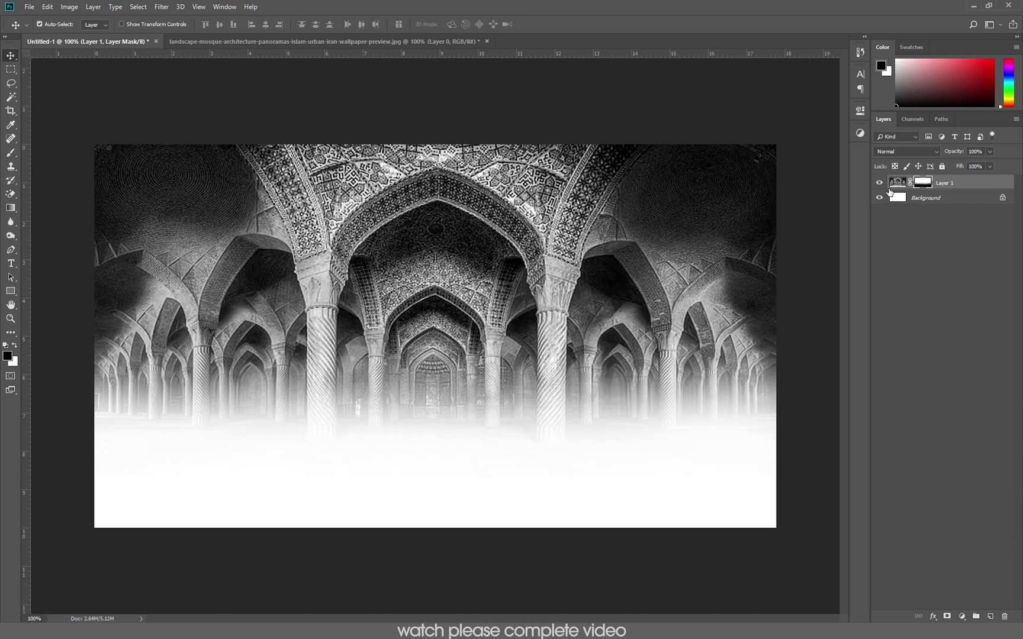
{"action": "left_click", "coordinate": [1005, 186]}
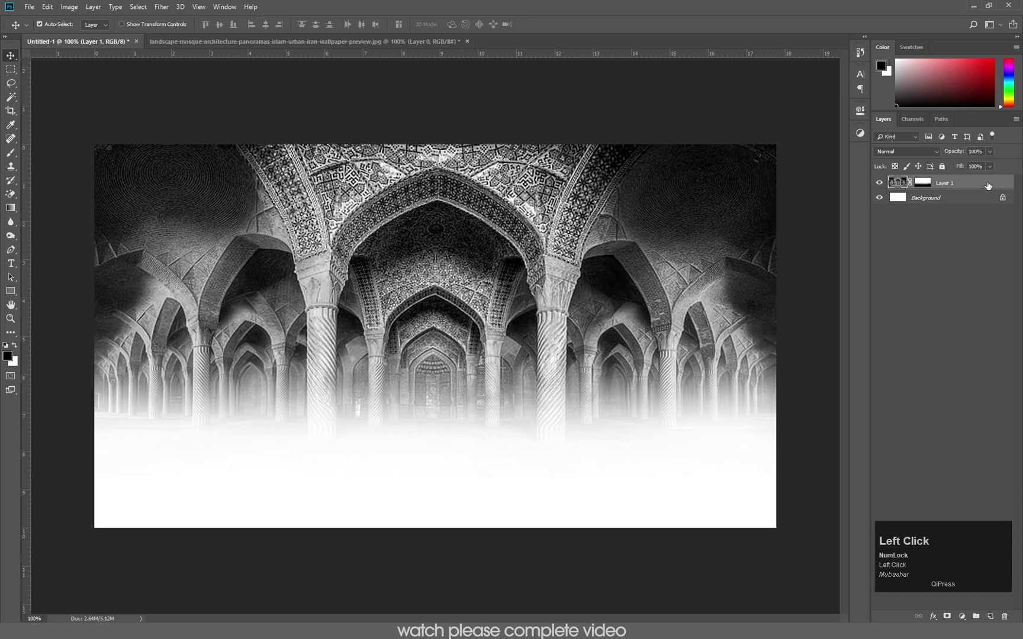
{"action": "left_click", "coordinate": [888, 271]}
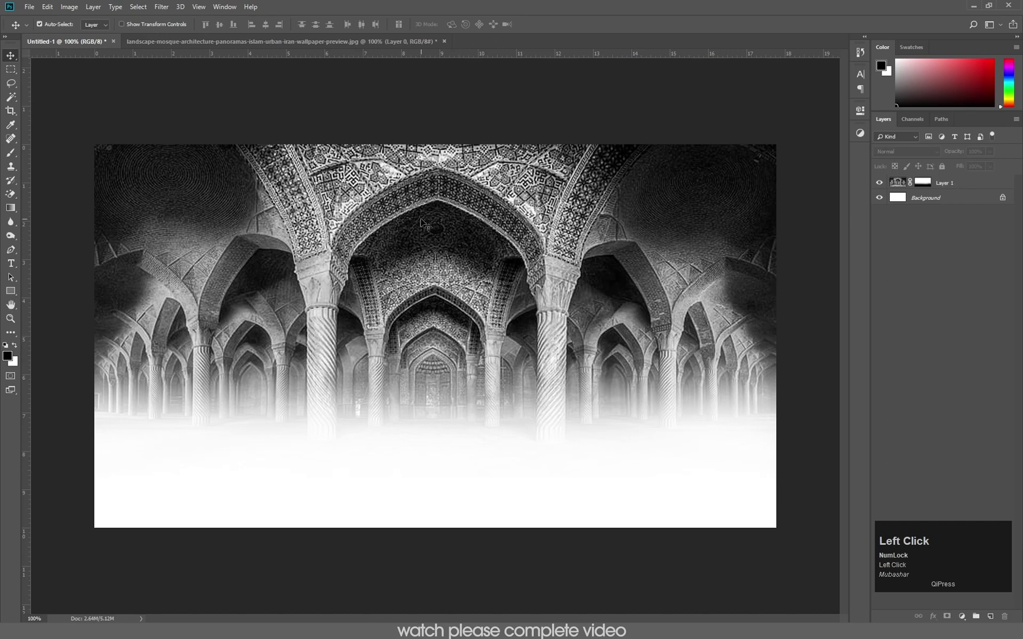
{"action": "left_click_drag", "start_coordinate": [422, 190], "coordinate": [425, 234]}
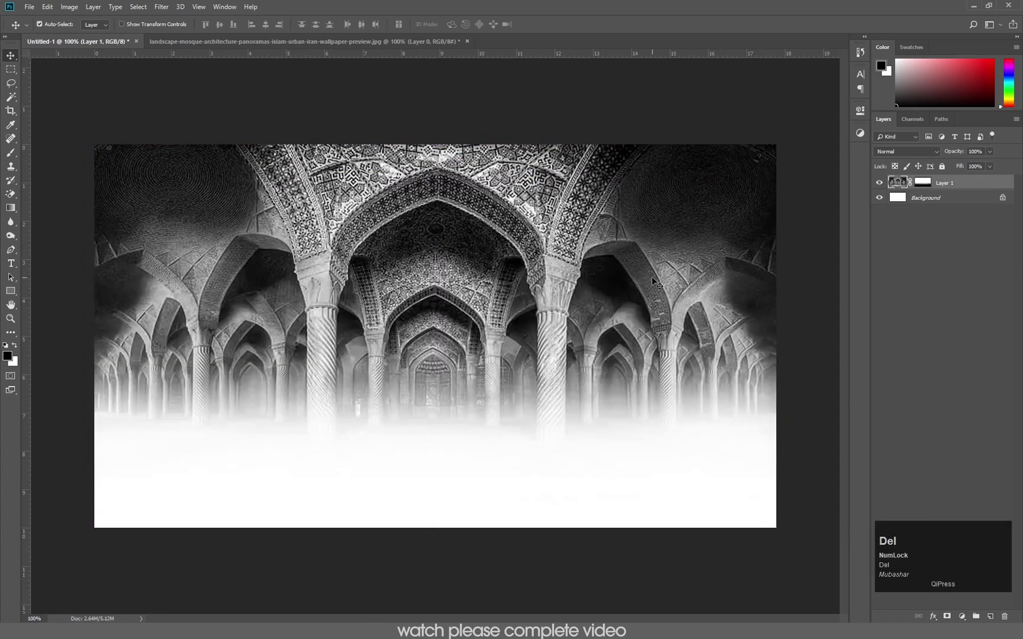
- Duplicate the masked mosque layer and flip the copy vertically
{"action": "left_click", "coordinate": [969, 188]}
{"action": "key", "text": "ctrl+j"}
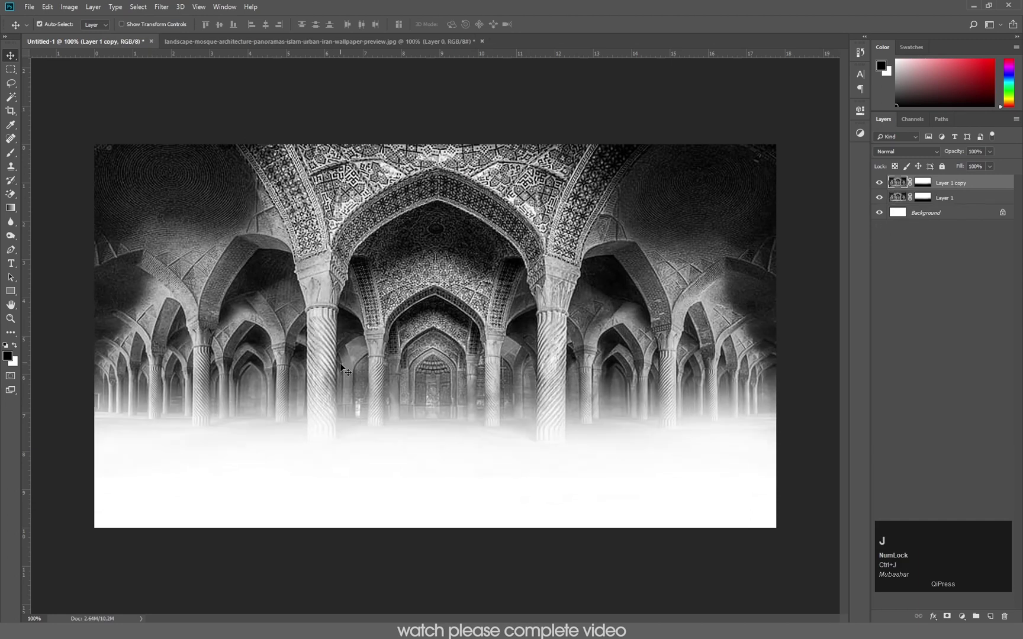
{"action": "key", "text": "ctrl+t"}
{"action": "right_click", "coordinate": [287, 264]}
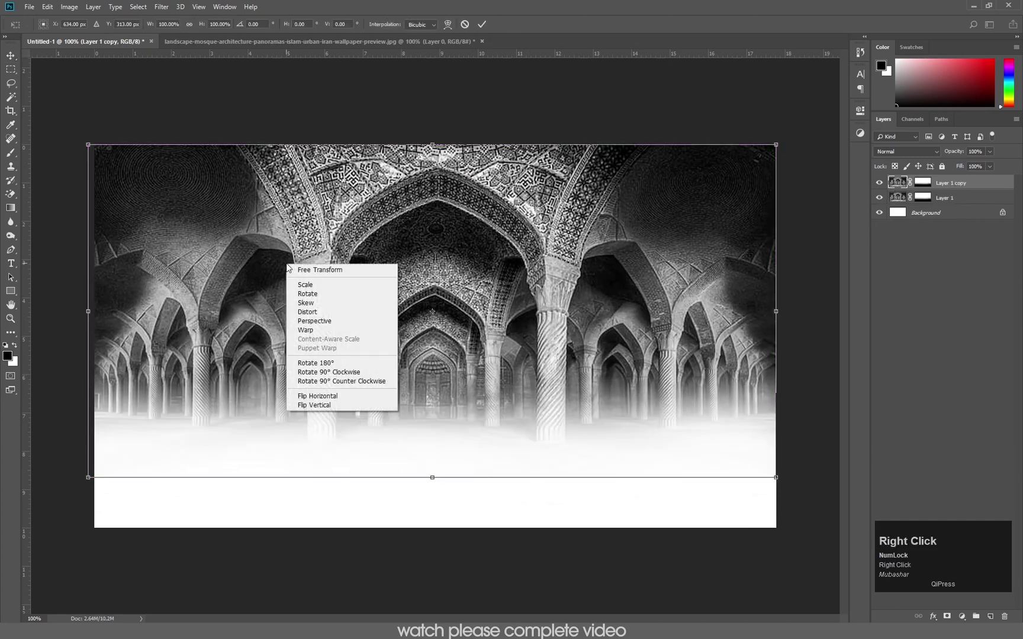
{"action": "left_click", "coordinate": [342, 405]}
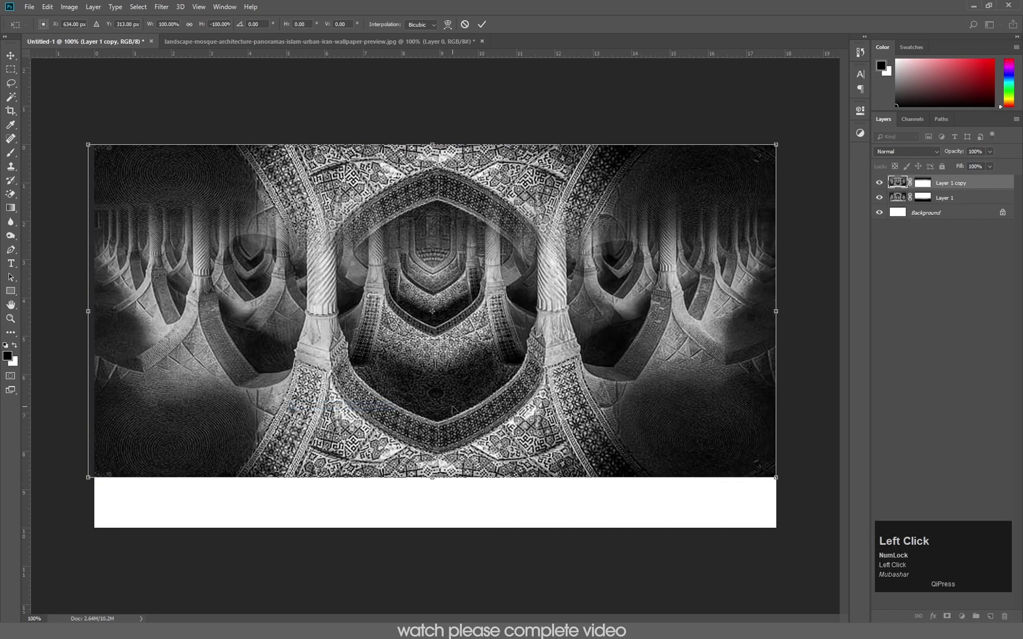
- Move the flipped mosque copy straight down to Y 480 px so it mirrors the original over the lower canvas
{"action": "left_click_drag", "start_coordinate": [477, 336], "coordinate": [474, 422]}
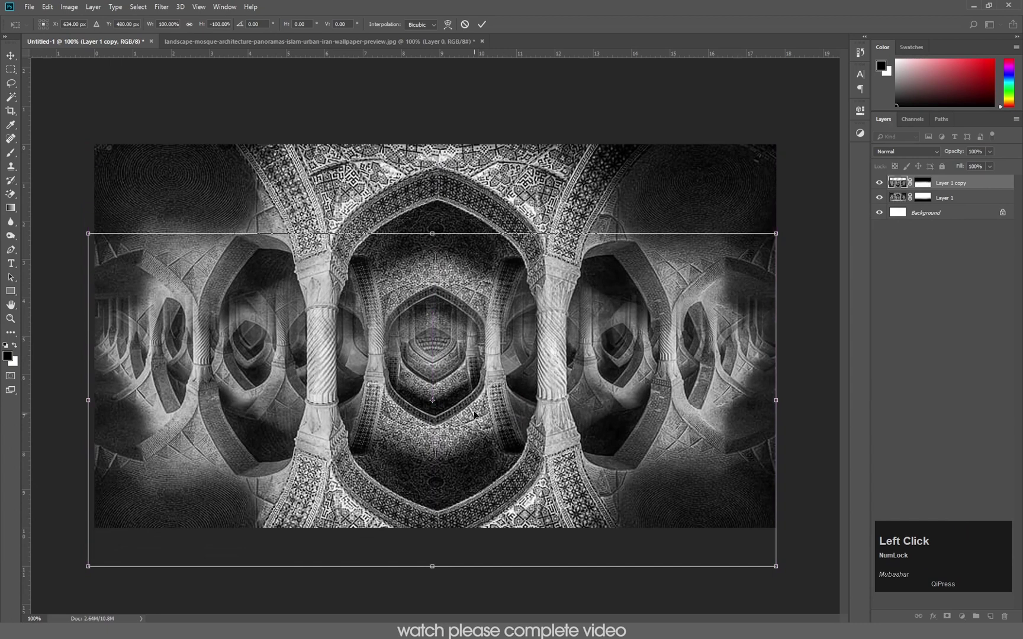
{"action": "left_click", "coordinate": [923, 250]}
{"action": "key", "text": "Return"}
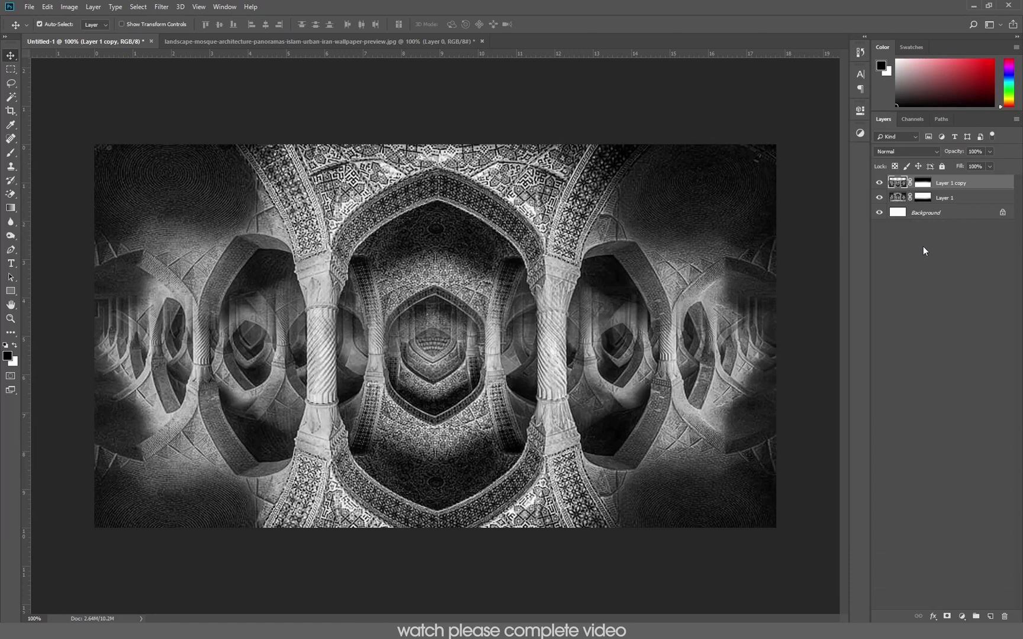
- Convert the original mosque layer and its flipped copy together into one smart object
{"action": "left_click", "coordinate": [969, 197], "text": "shift"}
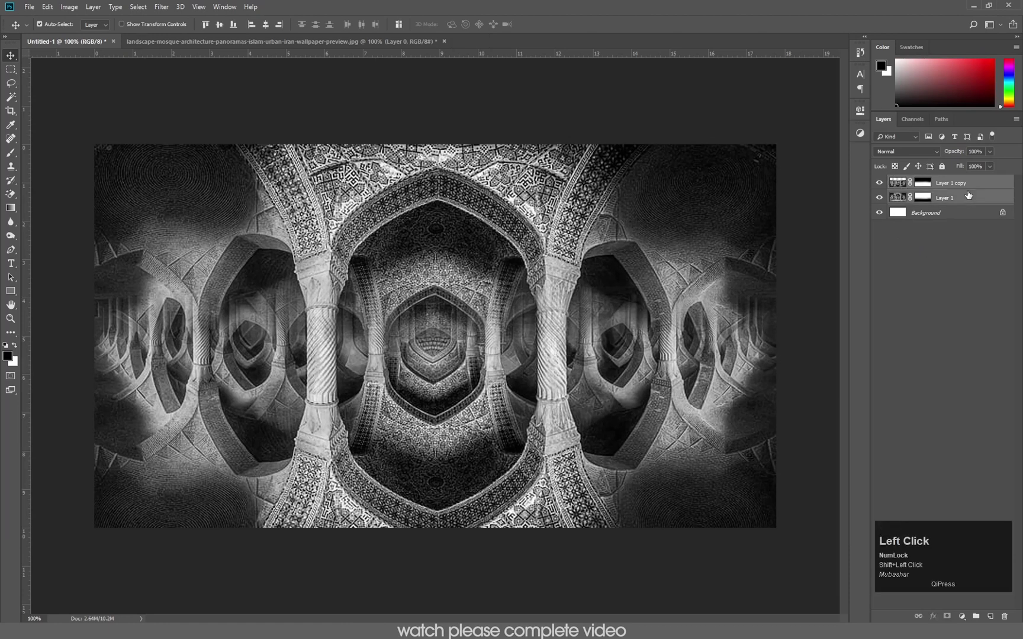
{"action": "left_click", "coordinate": [942, 166]}
{"action": "key", "text": "ctrl+z"}
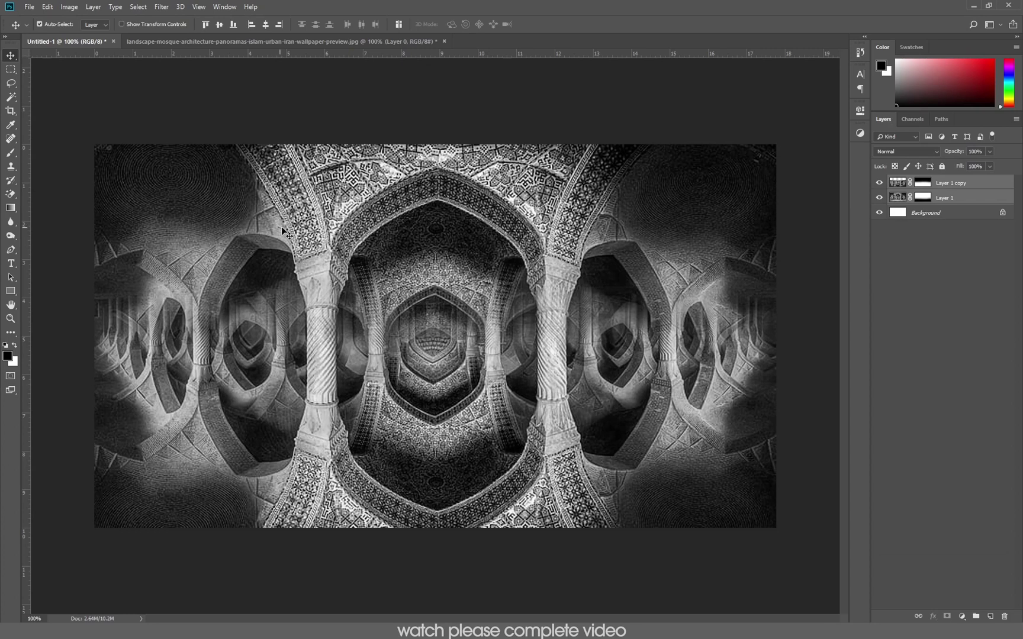
{"action": "left_click", "coordinate": [943, 166]}
{"action": "left_click", "coordinate": [943, 167]}
{"action": "right_click", "coordinate": [973, 190]}
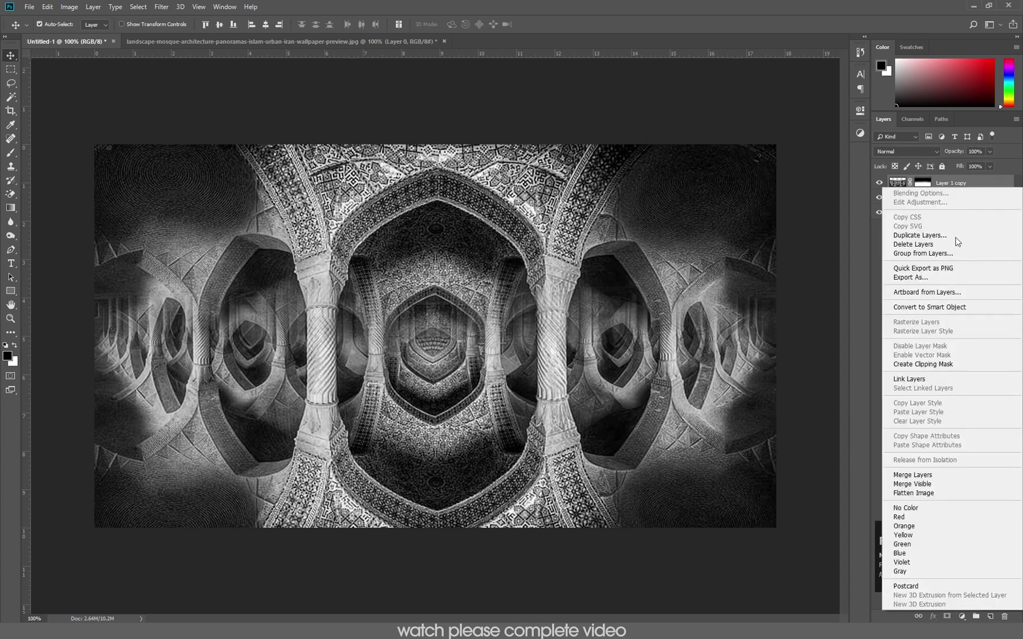
{"action": "left_click", "coordinate": [933, 312]}
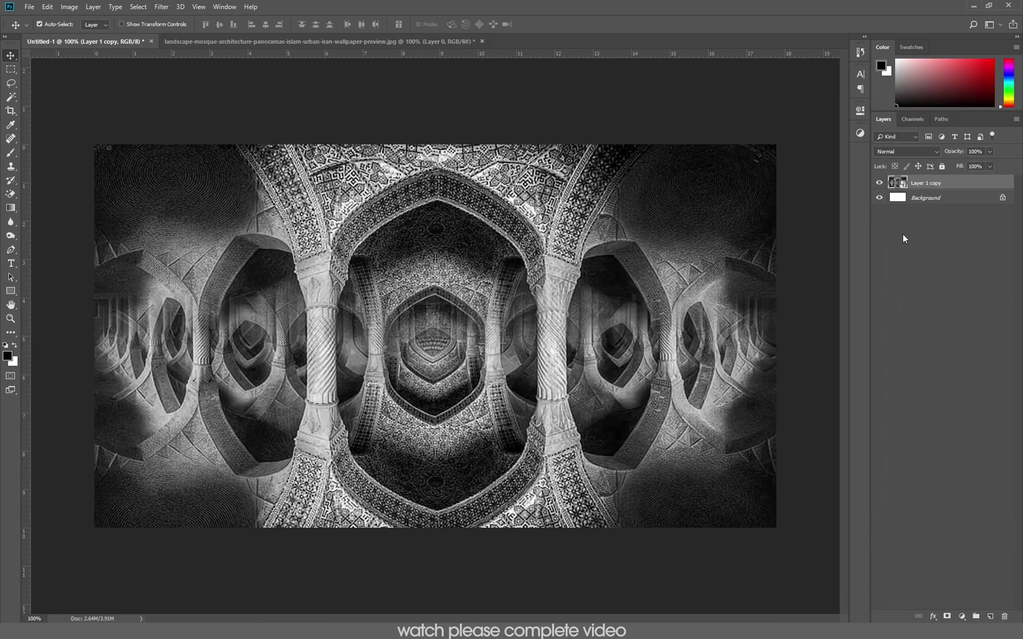
- Open DSC_8644 copy.psd from the image folder and bring its masked man cutout into the Untitled-1 mosque canvas
{"action": "left_click", "coordinate": [940, 259]}
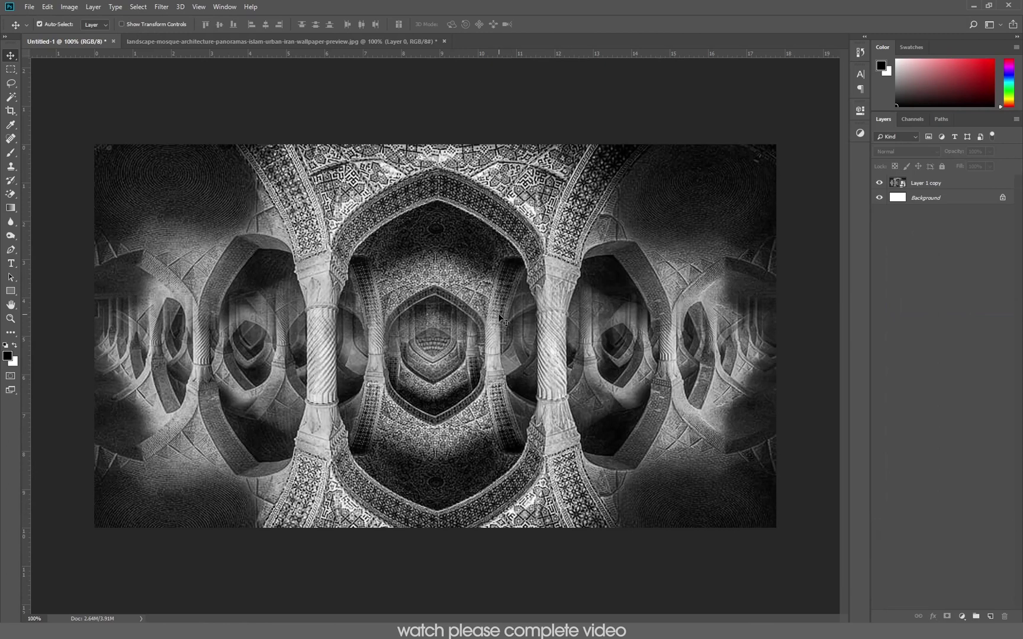
{"action": "left_click", "coordinate": [206, 632]}
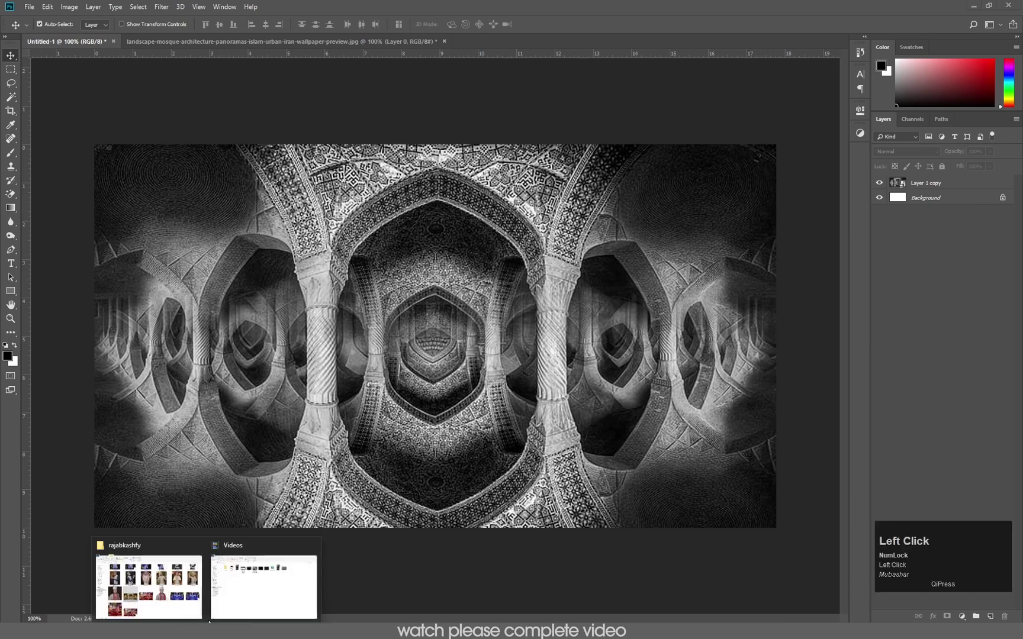
{"action": "left_click", "coordinate": [171, 586]}
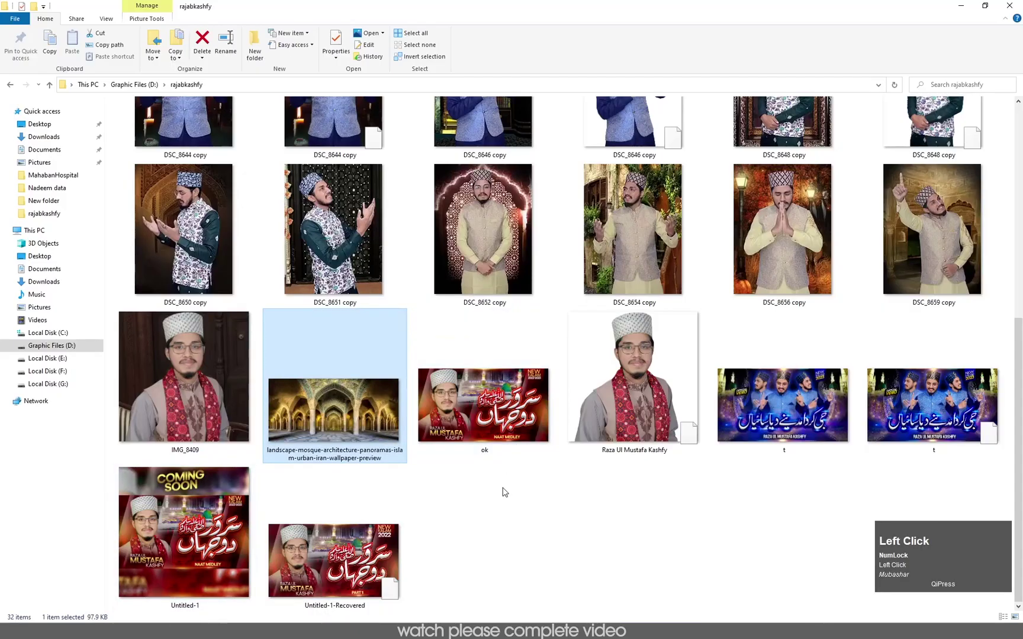
{"action": "scroll", "coordinate": [592, 484], "scroll_direction": "up", "scroll_amount": 3}
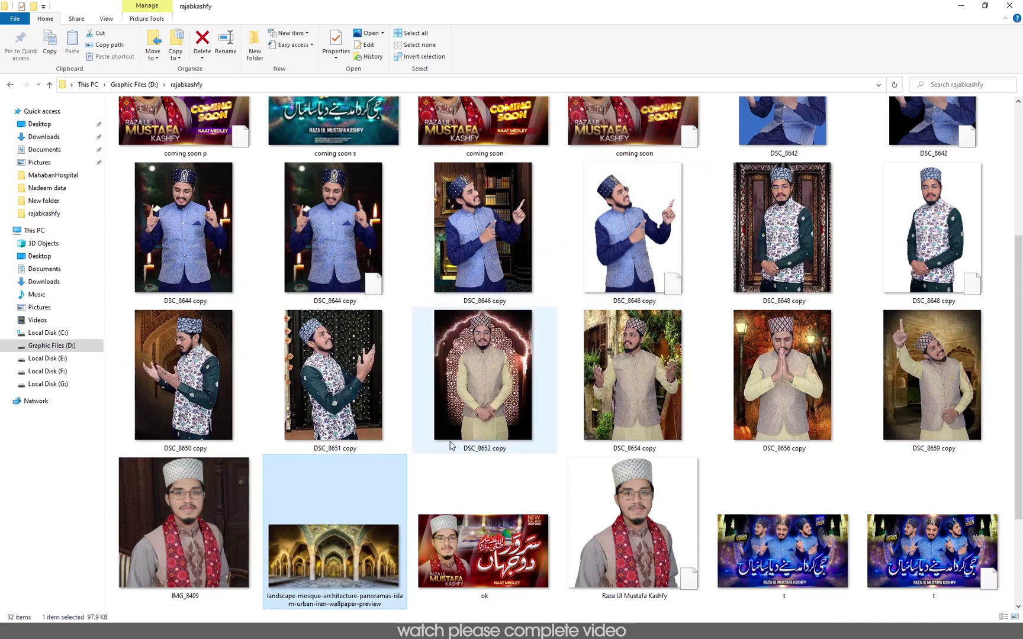
{"action": "scroll", "coordinate": [663, 346], "scroll_direction": "up", "scroll_amount": 2}
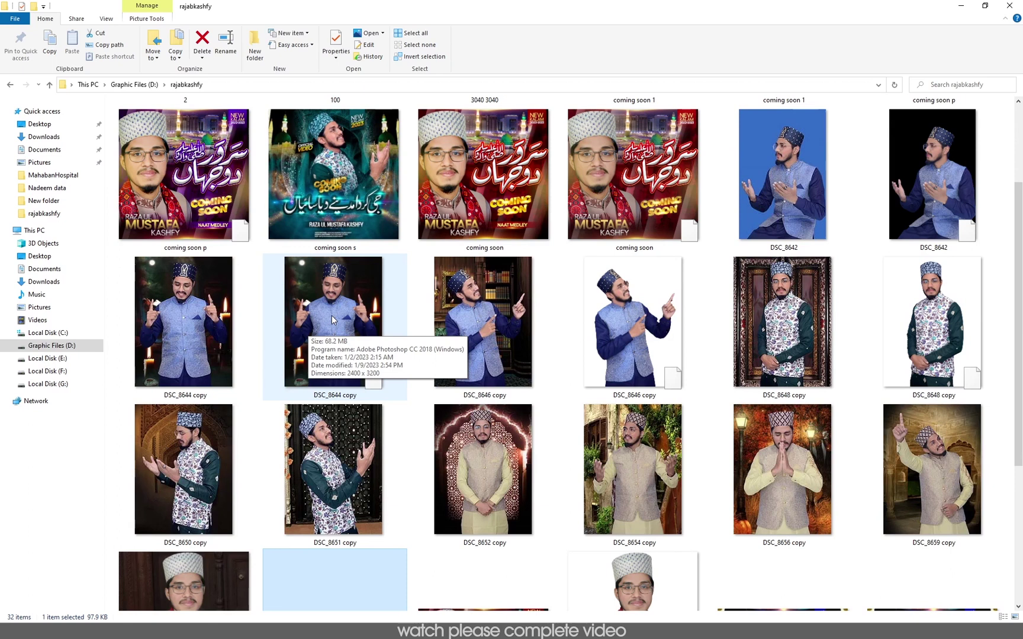
{"action": "double_click", "coordinate": [335, 329]}
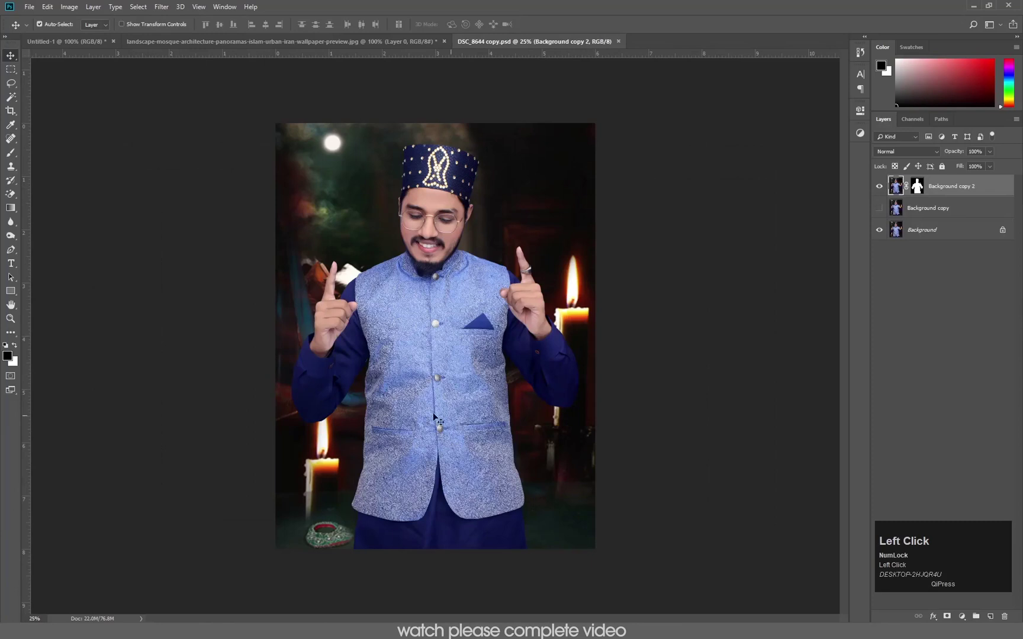
{"action": "left_click_drag", "start_coordinate": [469, 491], "coordinate": [575, 311]}
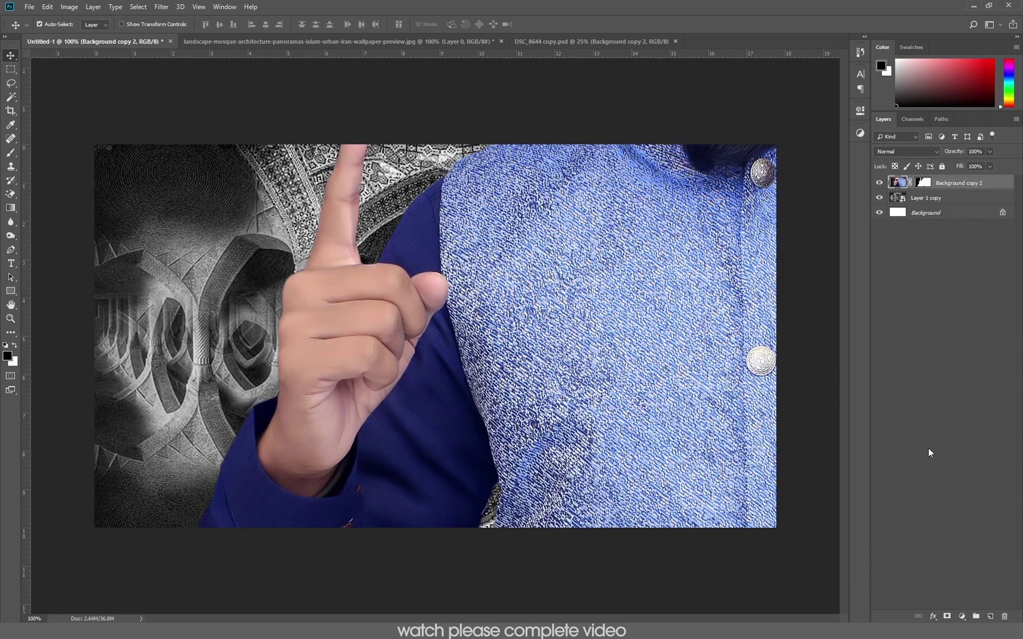
- Add a gradient fill layer with the default settings and place it between the man cutout and the mosque layer
{"action": "left_click", "coordinate": [962, 618]}
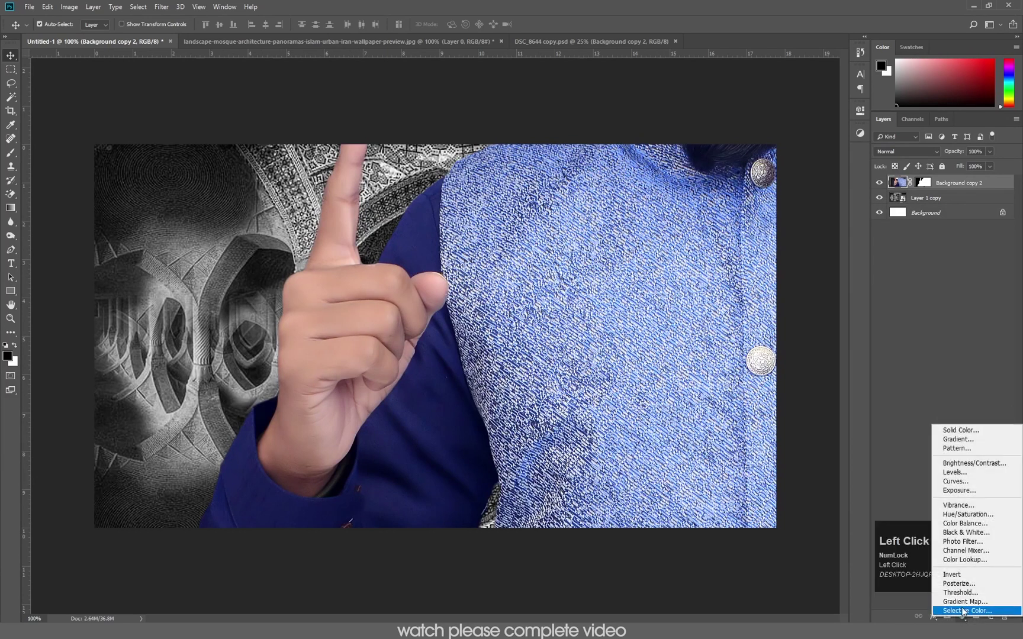
{"action": "left_click", "coordinate": [965, 440]}
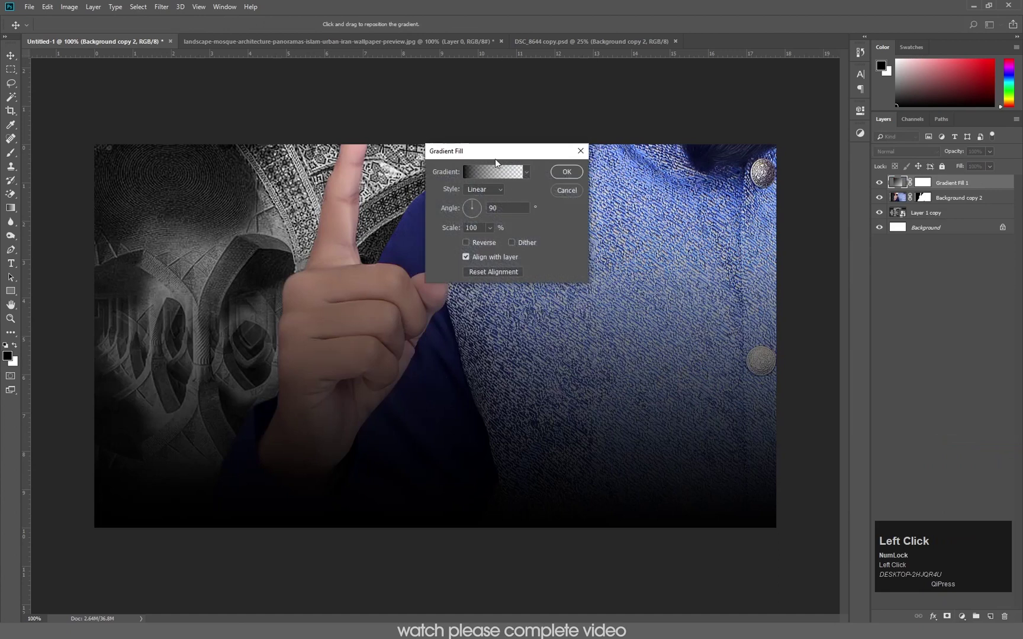
{"action": "left_click_drag", "start_coordinate": [495, 159], "coordinate": [760, 183]}
{"action": "left_click", "coordinate": [826, 196]}
{"action": "left_click_drag", "start_coordinate": [987, 184], "coordinate": [984, 206]}
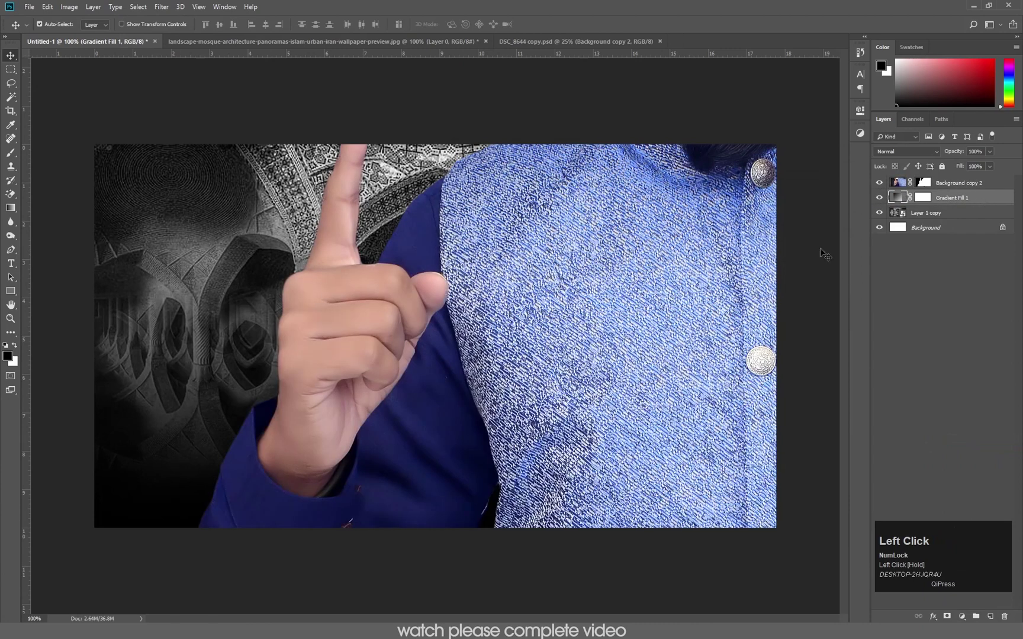
- Reopen the gradient fill layer's gradient for editing and apply the Red, Green preset to it
{"action": "left_click", "coordinate": [898, 201]}
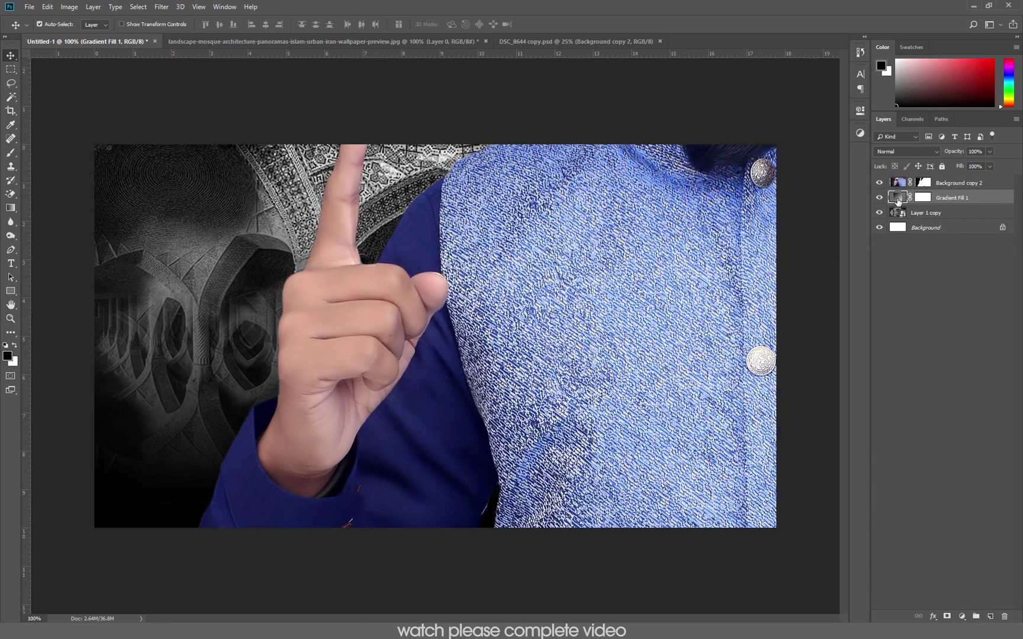
{"action": "double_click", "coordinate": [898, 202]}
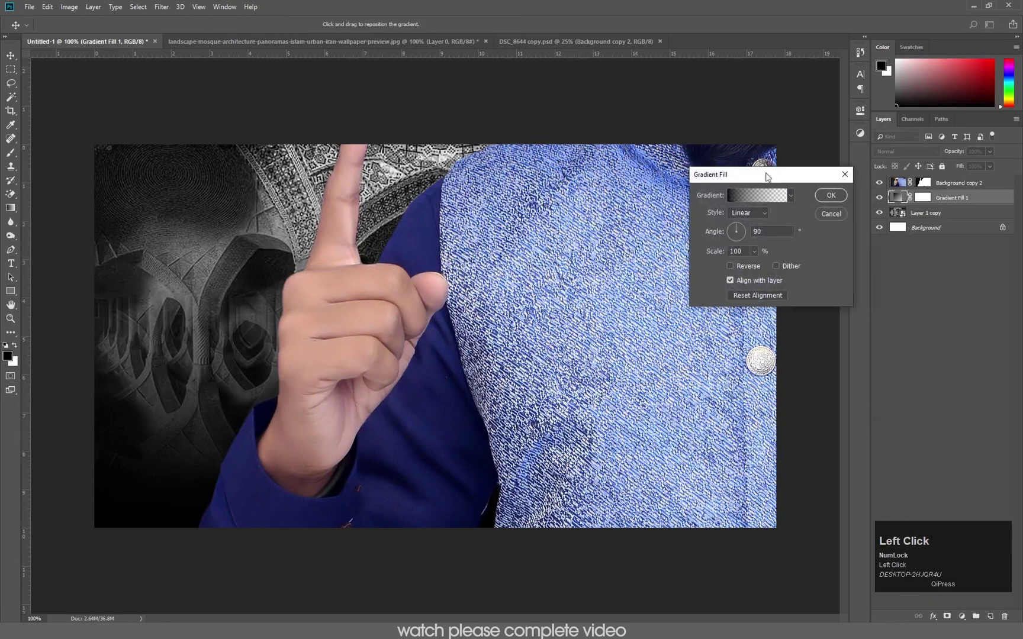
{"action": "left_click_drag", "start_coordinate": [765, 170], "coordinate": [780, 276]}
{"action": "left_click", "coordinate": [782, 296]}
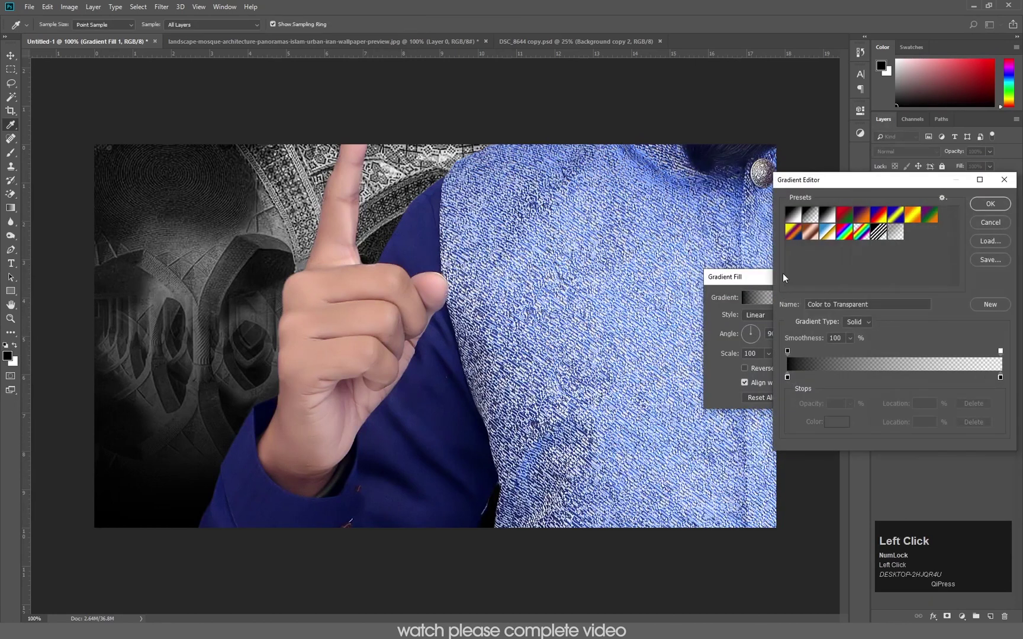
{"action": "left_click", "coordinate": [845, 215]}
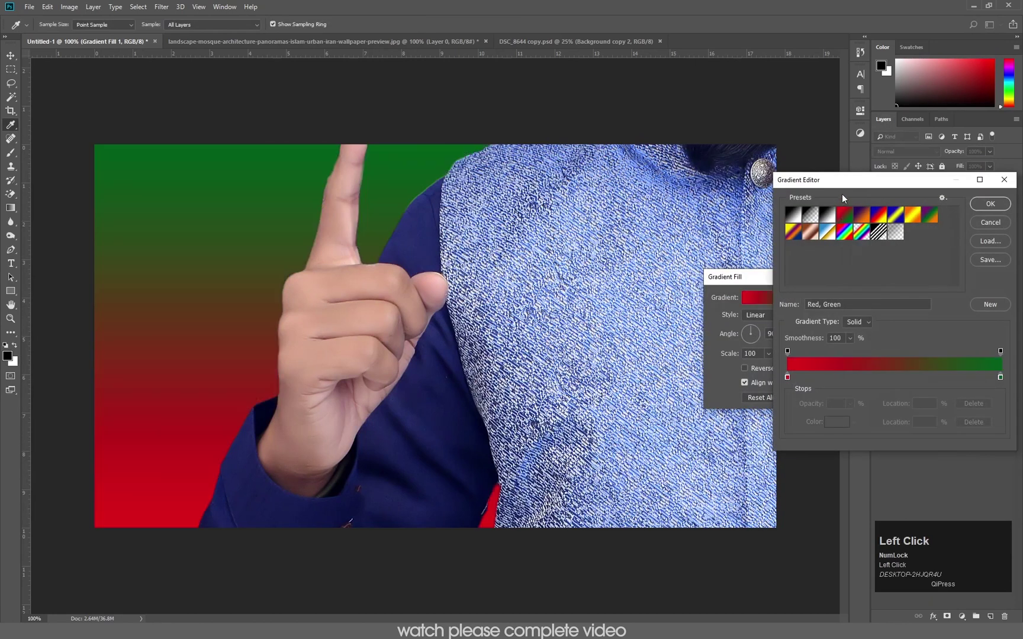
{"action": "left_click_drag", "start_coordinate": [854, 188], "coordinate": [718, 195]}
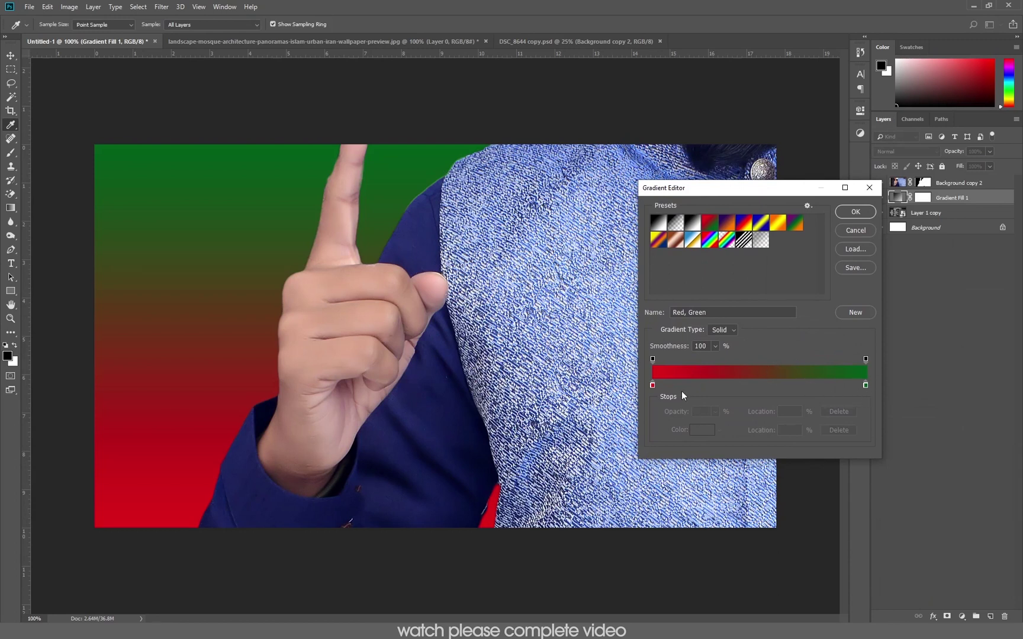
- Set the gradient's starting colour stop to dark navy #010729, sampled from the shadowed edge of the man's clothing
{"action": "left_click", "coordinate": [653, 386]}
{"action": "left_click", "coordinate": [706, 432]}
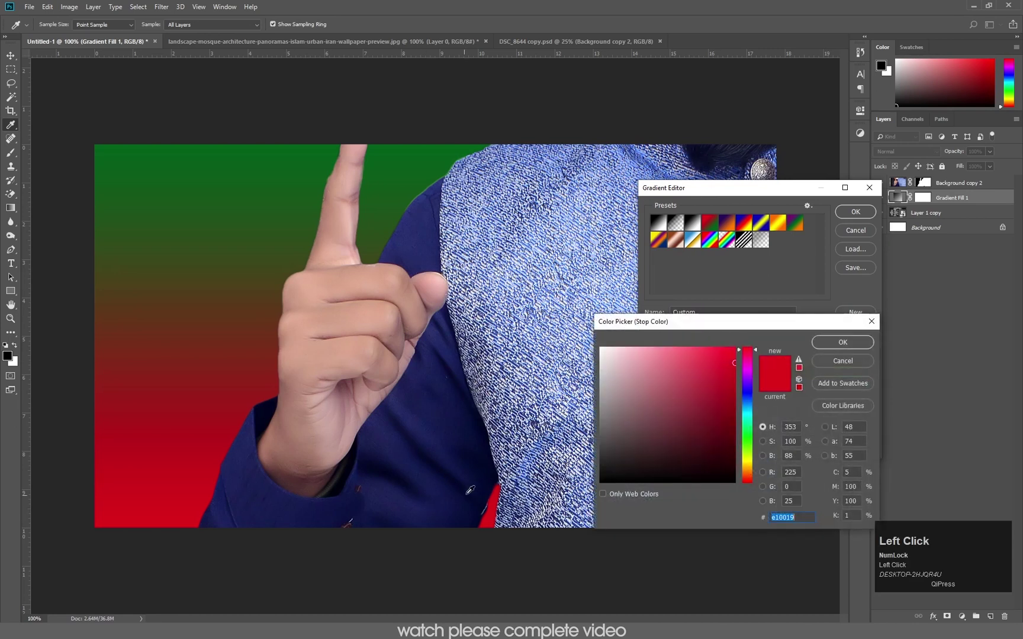
{"action": "left_click", "coordinate": [489, 472]}
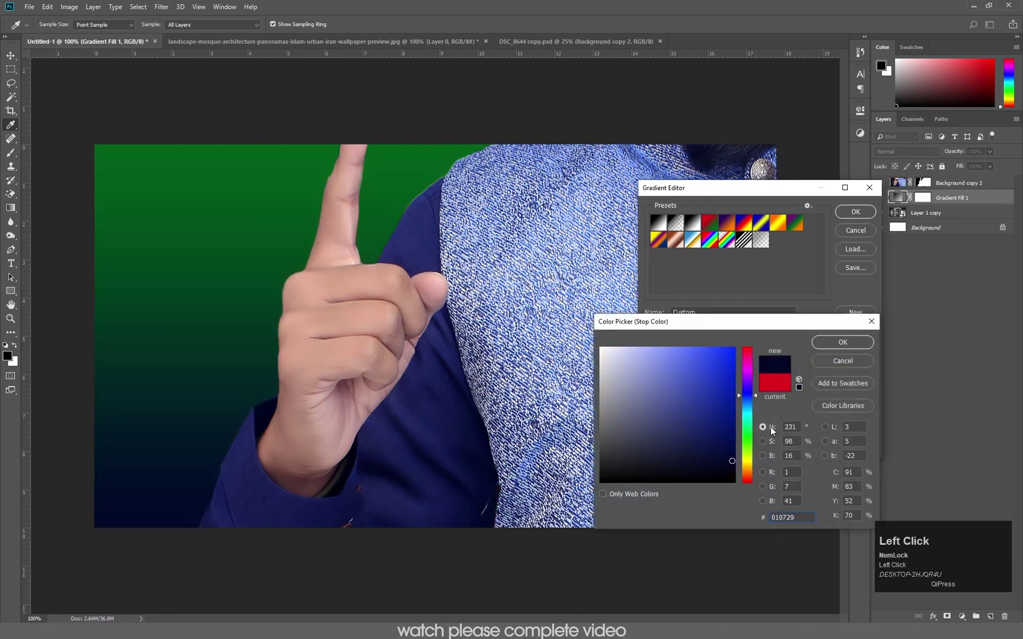
{"action": "left_click", "coordinate": [850, 342]}
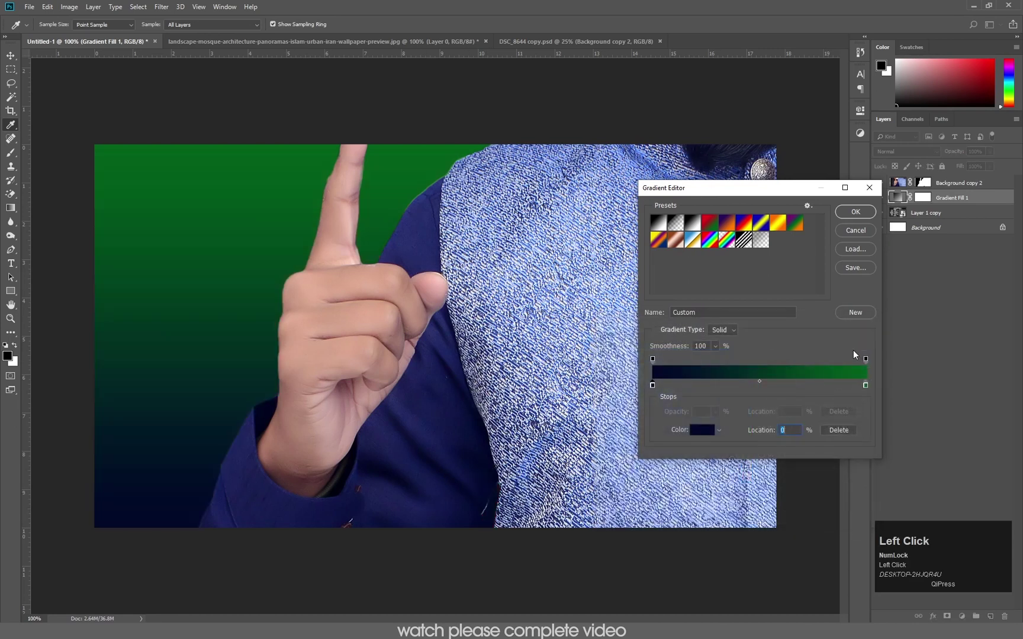
- Set the gradient's end colour stop to blue #242d6e, sampled from the man's sleeve, and apply the gradient in Linear style
{"action": "left_click", "coordinate": [866, 386]}
{"action": "left_click", "coordinate": [702, 430]}
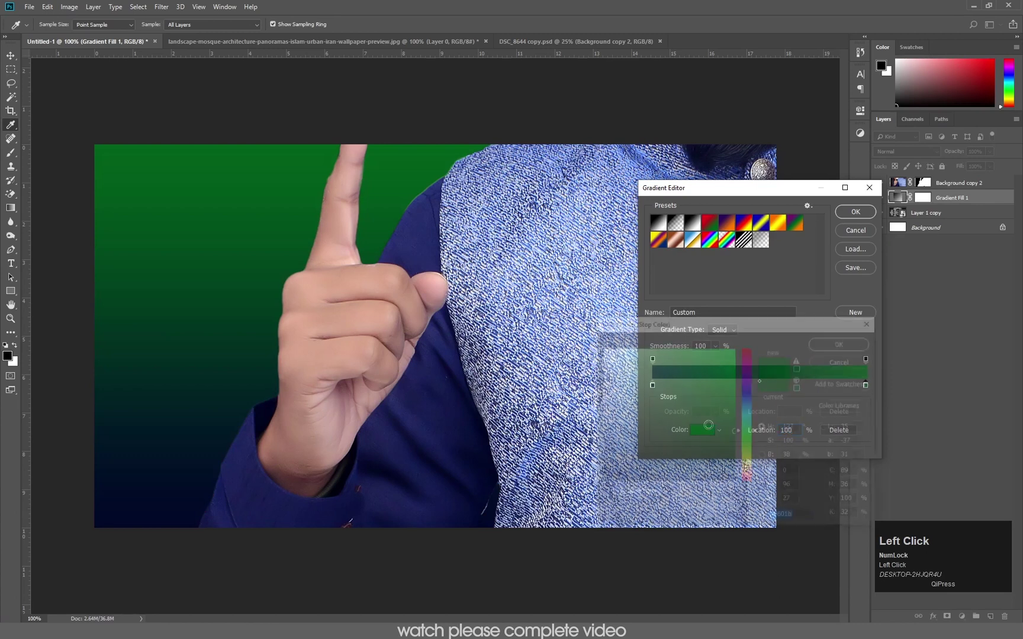
{"action": "left_click", "coordinate": [418, 227]}
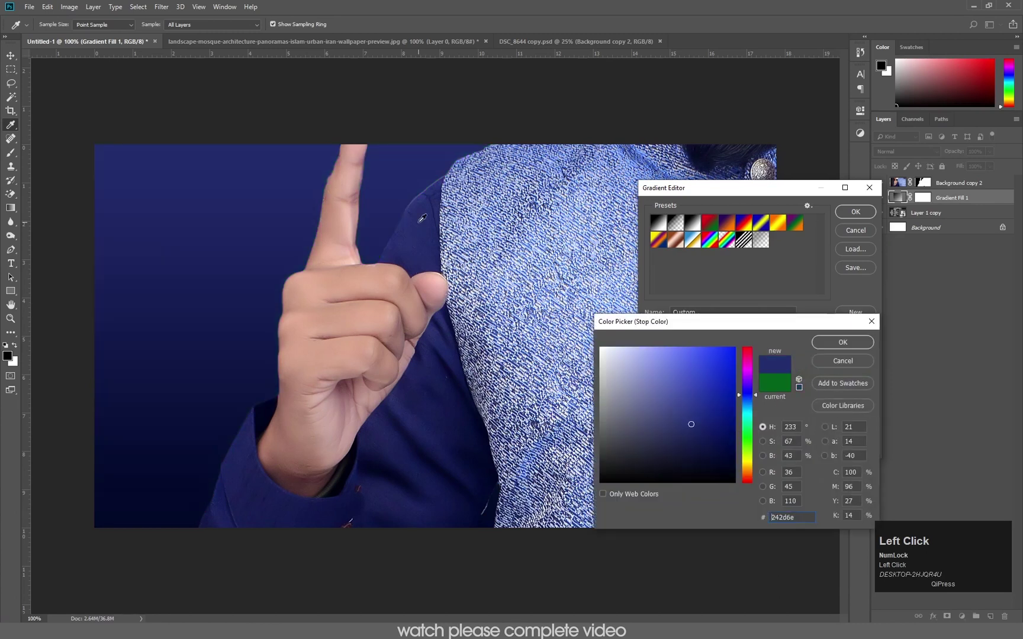
{"action": "left_click", "coordinate": [844, 343]}
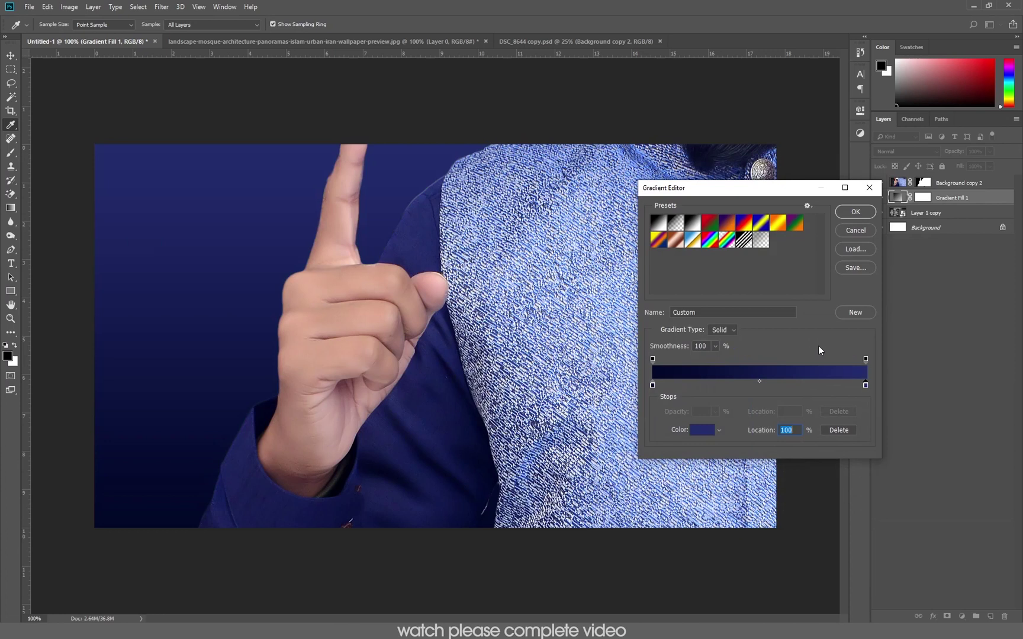
{"action": "left_click", "coordinate": [855, 212]}
{"action": "left_click_drag", "start_coordinate": [814, 277], "coordinate": [653, 263]}
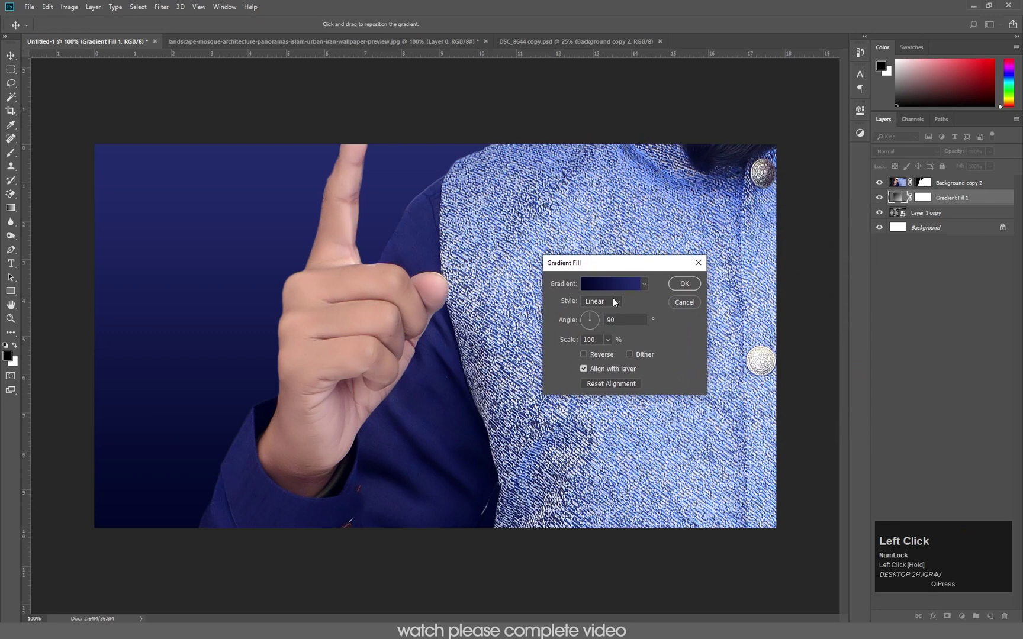
{"action": "left_click", "coordinate": [614, 302]}
{"action": "left_click", "coordinate": [615, 302]}
{"action": "left_click", "coordinate": [682, 285]}
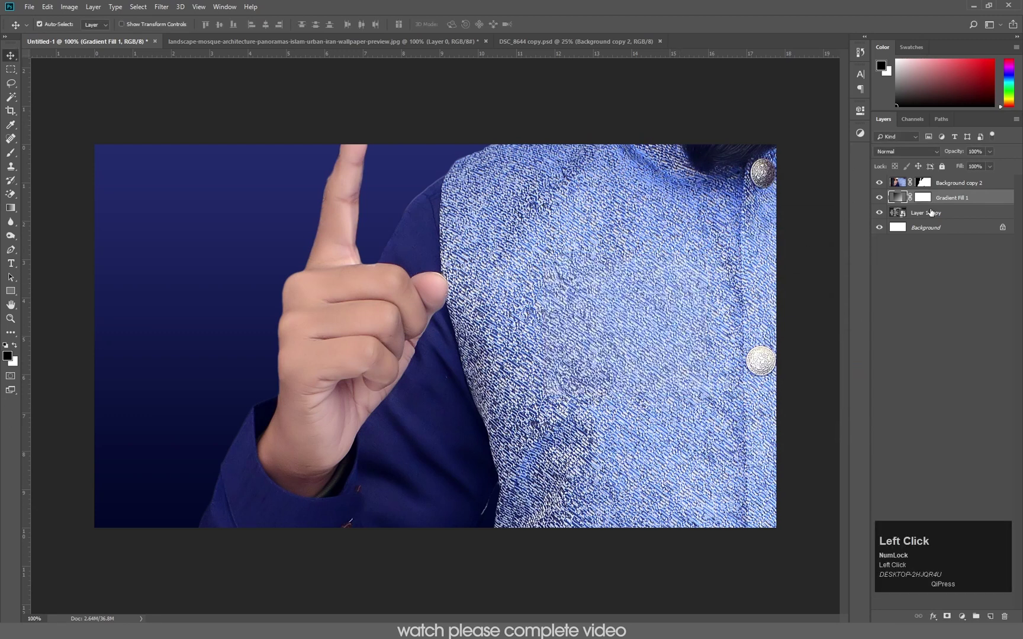
- Delete the man cutout layer from the mosque composition
{"action": "left_click", "coordinate": [968, 184]}
{"action": "key", "text": "Delete"}
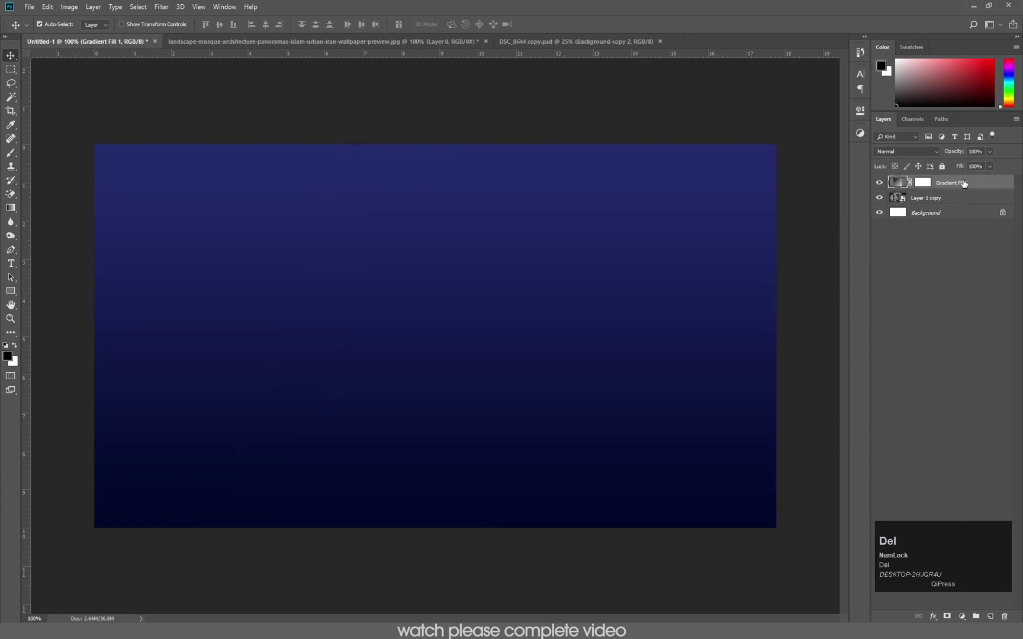
- Try the Multiply, Color Burn, Screen, Overlay, Soft Light and Hard Light blend modes on the gradient fill layer
{"action": "left_click", "coordinate": [895, 152]}
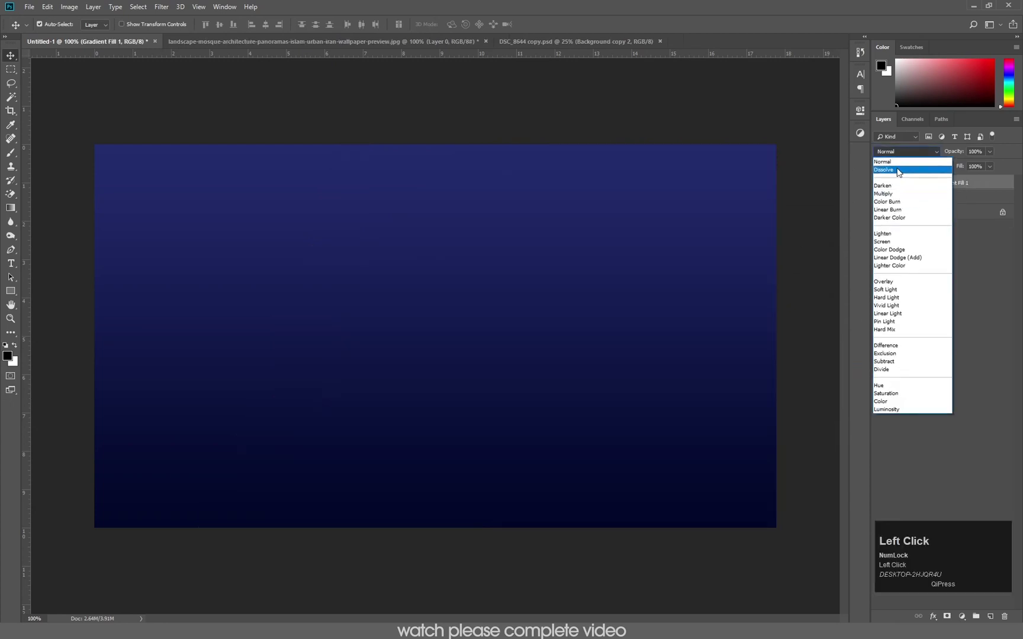
{"action": "left_click", "coordinate": [891, 194]}
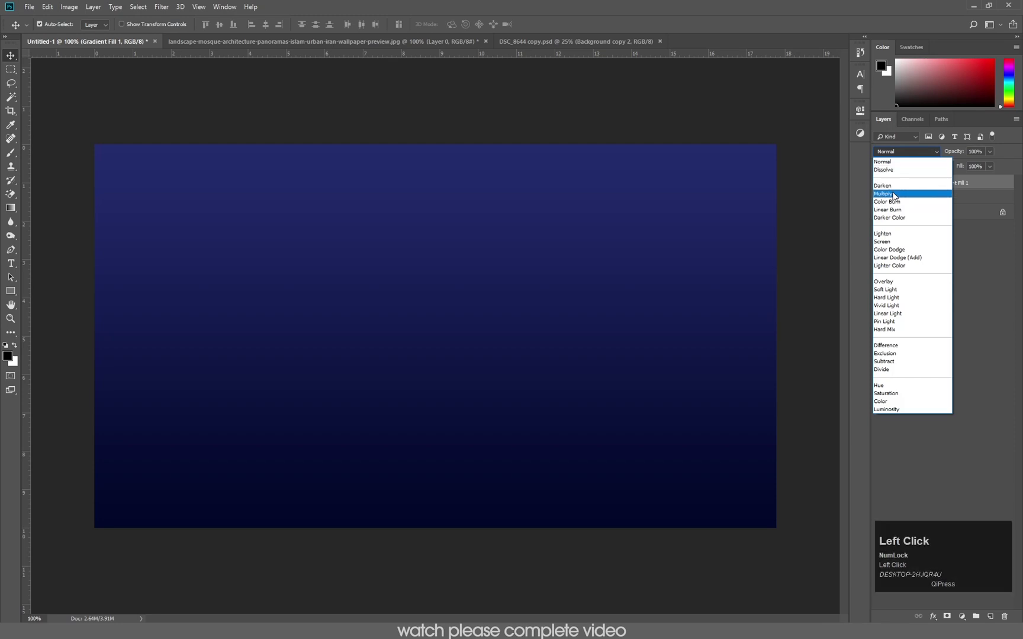
{"action": "left_click", "coordinate": [900, 153]}
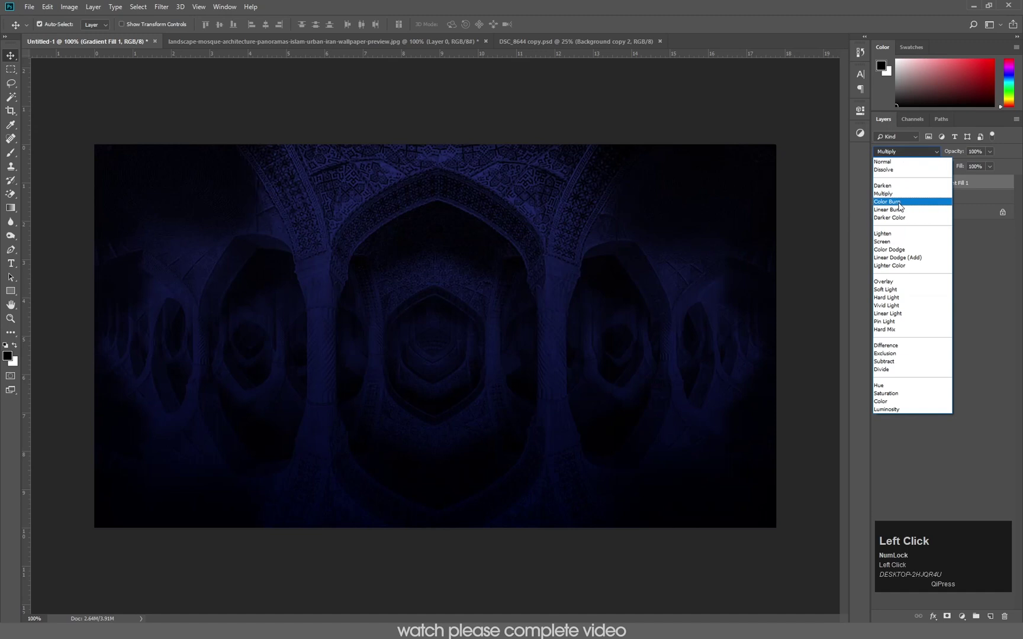
{"action": "left_click", "coordinate": [900, 203]}
{"action": "left_click", "coordinate": [900, 154]}
{"action": "left_click", "coordinate": [900, 155]}
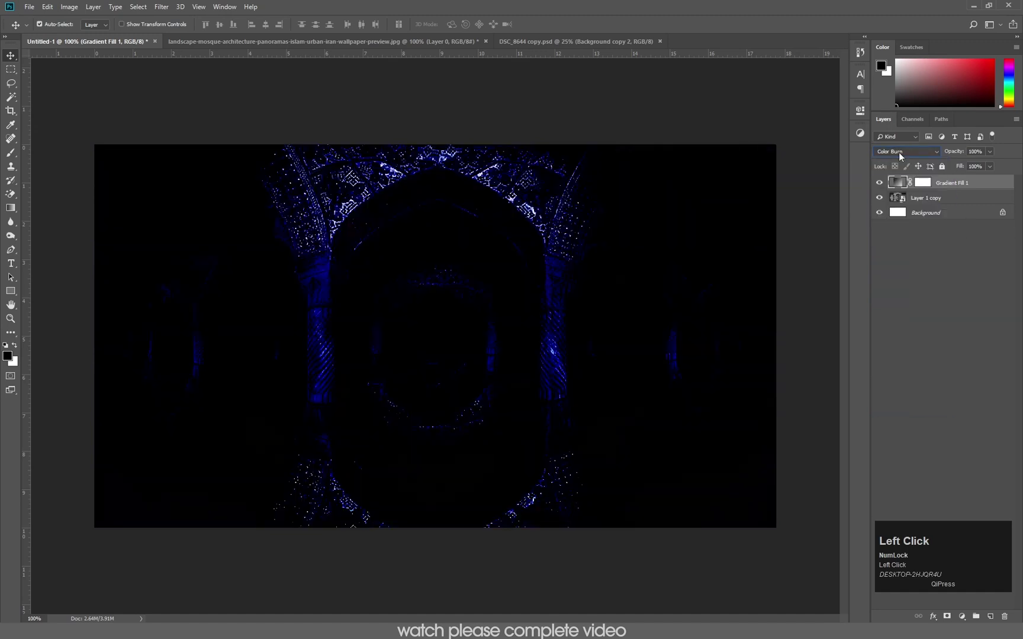
{"action": "scroll", "coordinate": [900, 156], "scroll_direction": "down", "scroll_amount": 1}
{"action": "scroll", "coordinate": [900, 155], "scroll_direction": "down", "scroll_amount": 4}
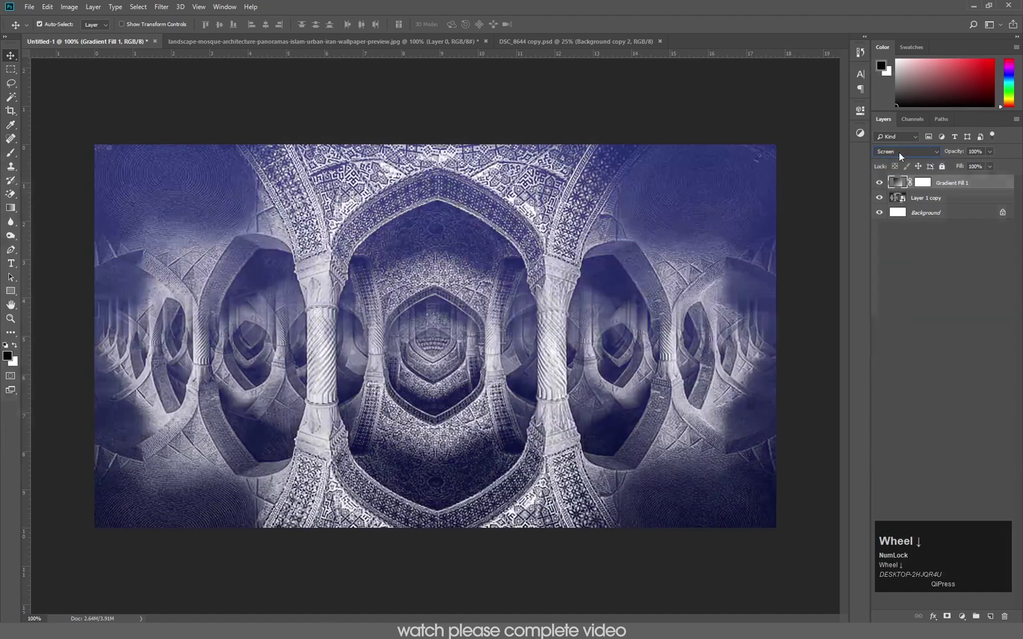
{"action": "scroll", "coordinate": [898, 151], "scroll_direction": "down", "scroll_amount": 3}
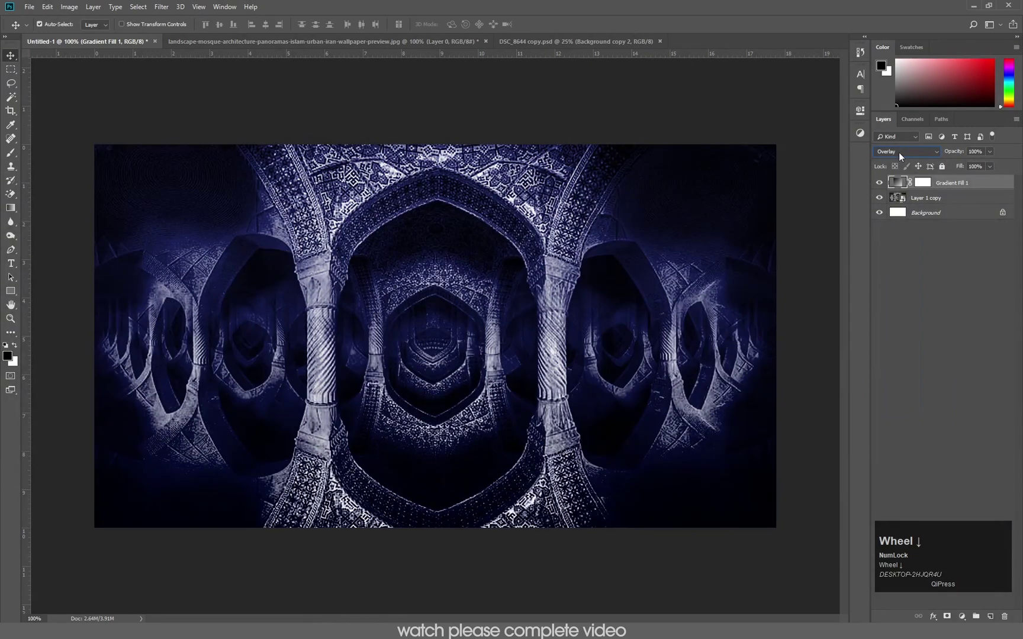
{"action": "scroll", "coordinate": [899, 152], "scroll_direction": "down", "scroll_amount": 1}
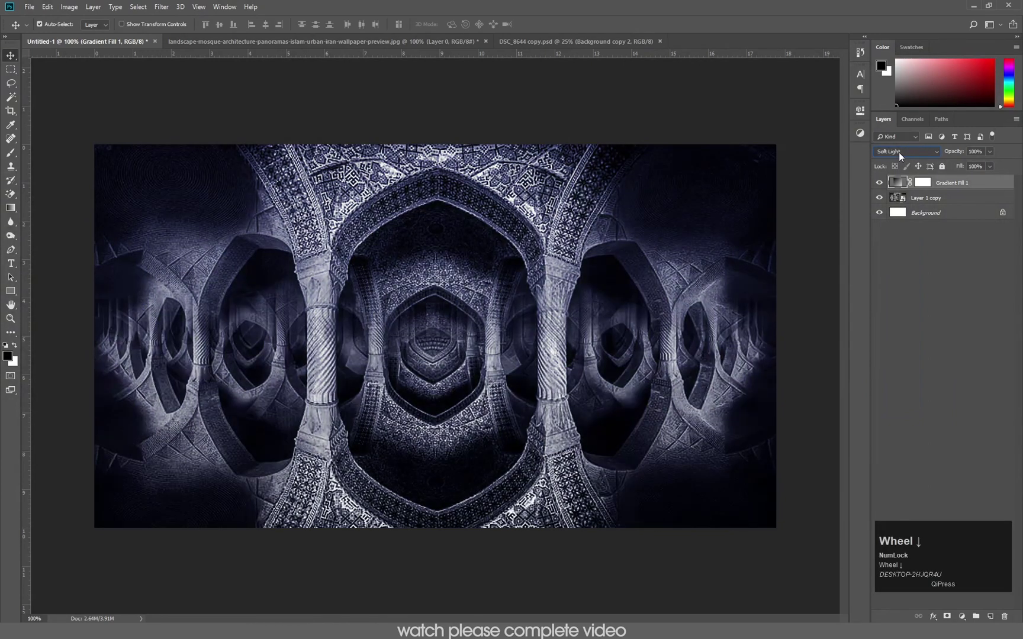
{"action": "scroll", "coordinate": [898, 152], "scroll_direction": "down", "scroll_amount": 1}
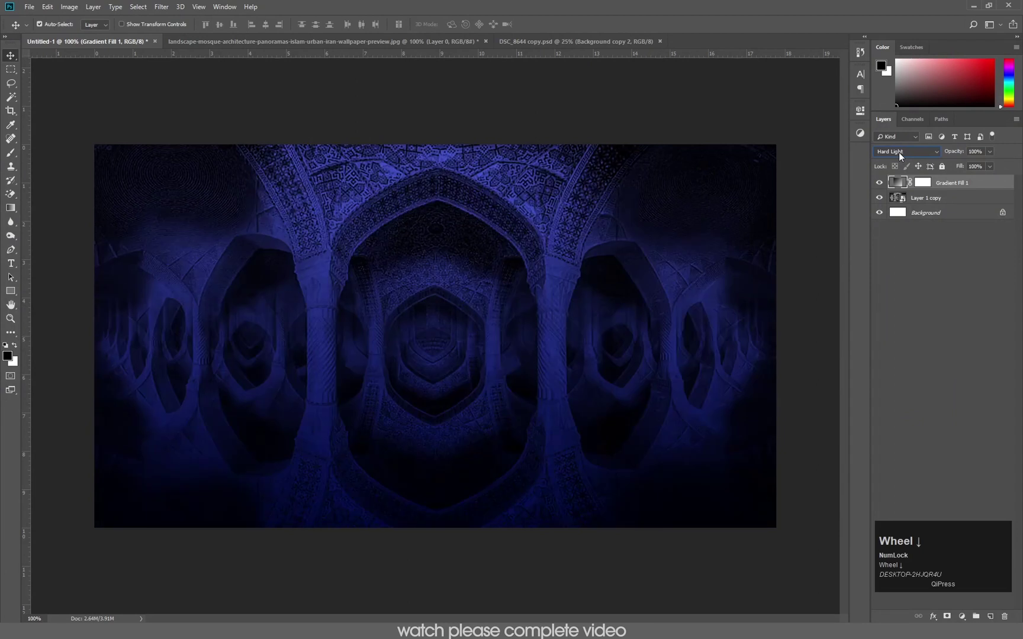
- Compare the Linear Light, Hard Mix and Saturation blend modes on the gradient fill layer, and set it to Hard Light
{"action": "left_click", "coordinate": [898, 152]}
{"action": "left_click", "coordinate": [898, 151]}
{"action": "scroll", "coordinate": [898, 152], "scroll_direction": "down", "scroll_amount": 1}
{"action": "scroll", "coordinate": [899, 152], "scroll_direction": "down", "scroll_amount": 1}
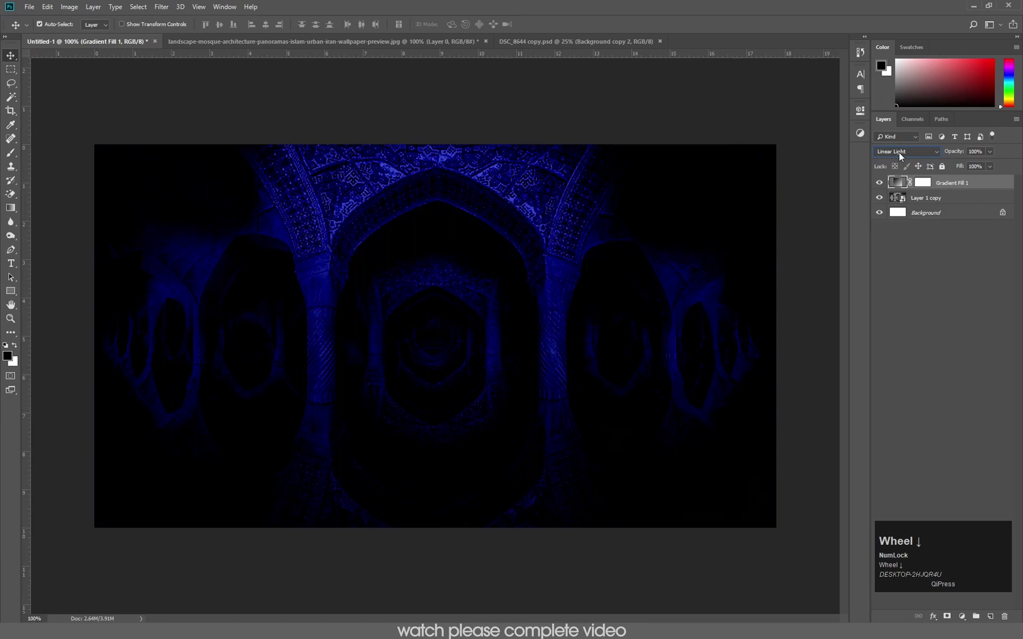
{"action": "scroll", "coordinate": [899, 152], "scroll_direction": "down", "scroll_amount": 2}
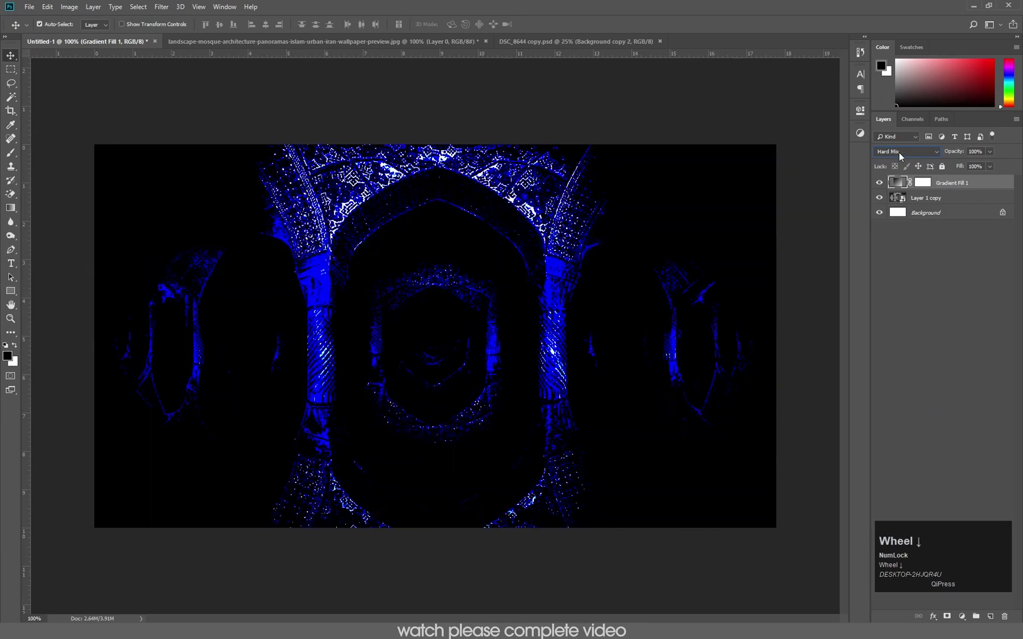
{"action": "scroll", "coordinate": [898, 152], "scroll_direction": "down", "scroll_amount": 5}
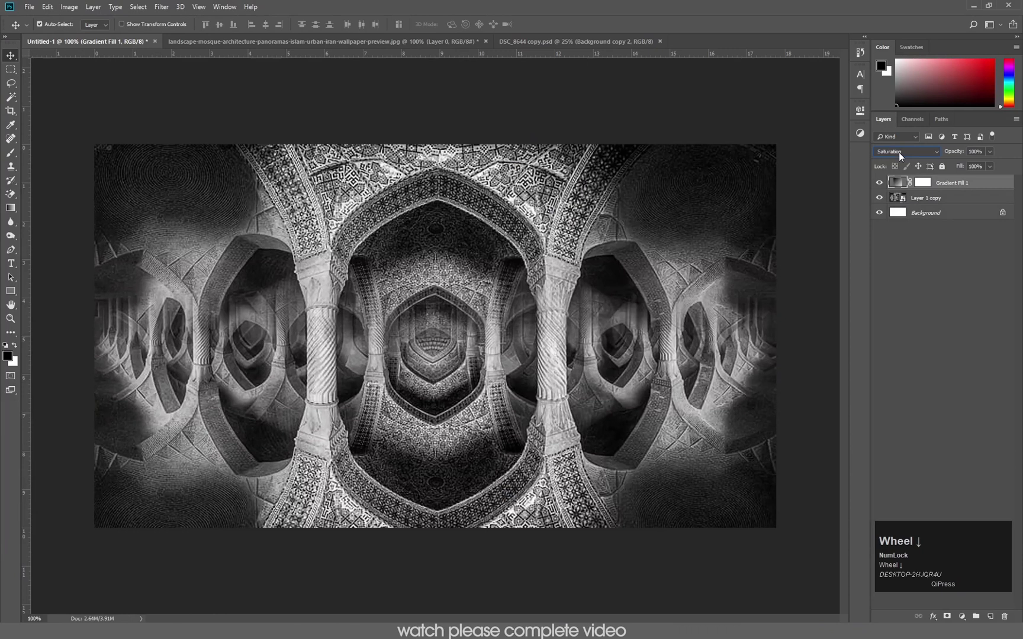
{"action": "left_click", "coordinate": [898, 152]}
{"action": "left_click", "coordinate": [887, 297]}
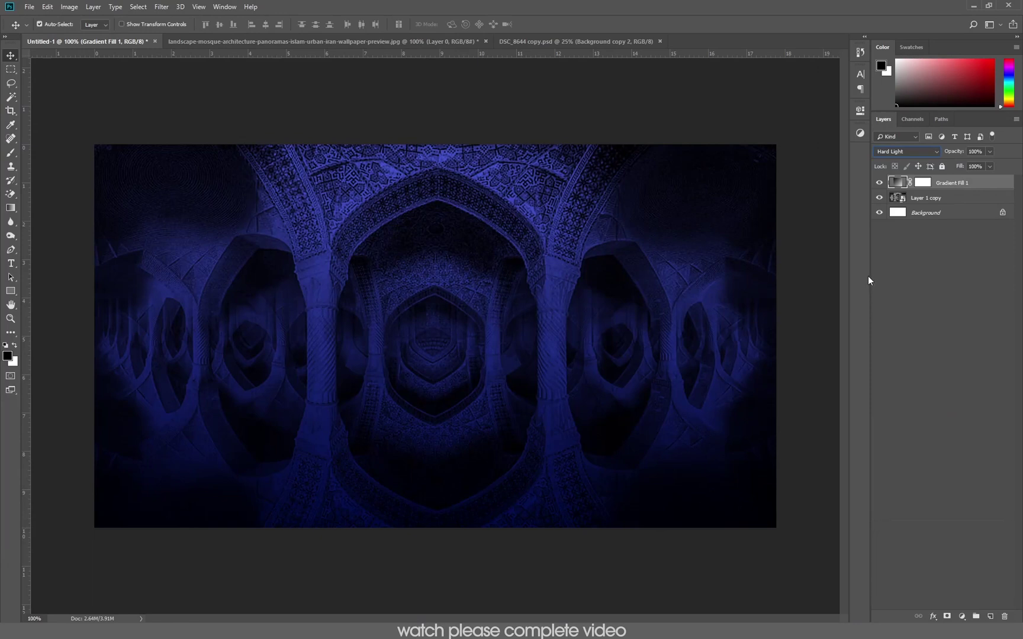
- Change the gradient fill's style to Radial and shift its centre slightly within the central arch
{"action": "double_click", "coordinate": [898, 184]}
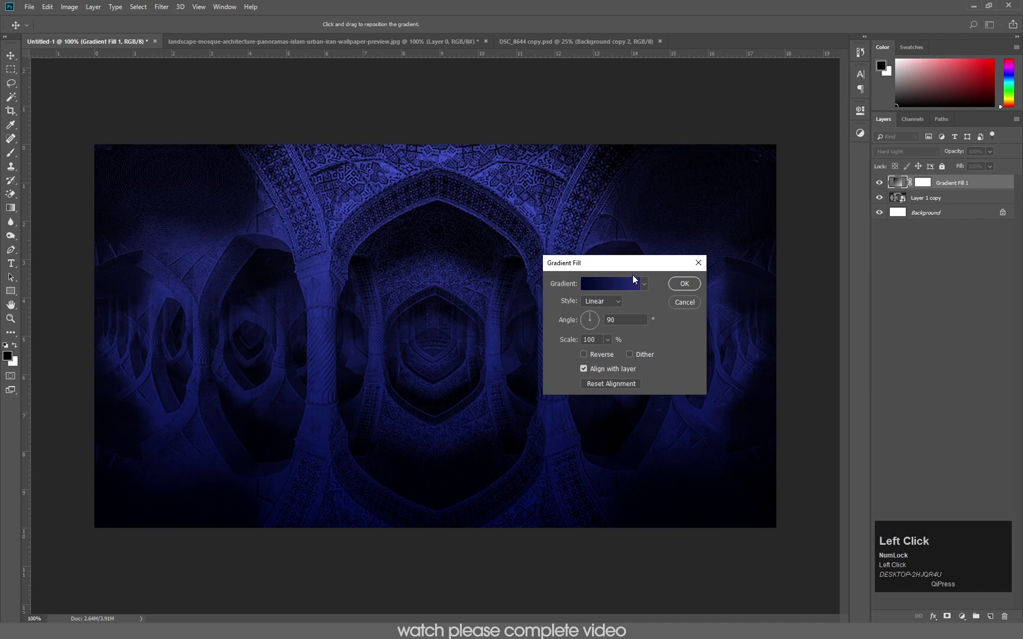
{"action": "left_click_drag", "start_coordinate": [631, 269], "coordinate": [702, 272]}
{"action": "left_click", "coordinate": [679, 304]}
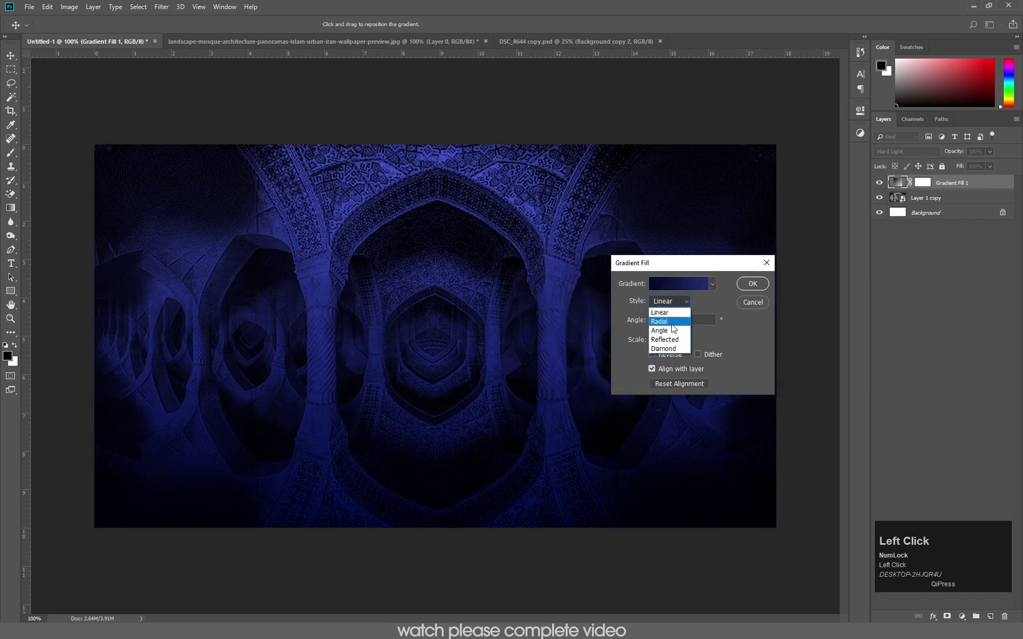
{"action": "left_click", "coordinate": [671, 323]}
{"action": "left_click_drag", "start_coordinate": [671, 266], "coordinate": [740, 247]}
{"action": "mouse_move", "coordinate": [452, 369]}
{"action": "left_mouse_down"}
{"action": "mouse_move", "coordinate": [450, 336]}
{"action": "mouse_move", "coordinate": [448, 400]}
{"action": "mouse_move", "coordinate": [452, 351]}
{"action": "mouse_move", "coordinate": [456, 365]}
{"action": "mouse_move", "coordinate": [446, 372]}
{"action": "mouse_move", "coordinate": [441, 361]}
{"action": "mouse_move", "coordinate": [461, 368]}
{"action": "left_mouse_up"}
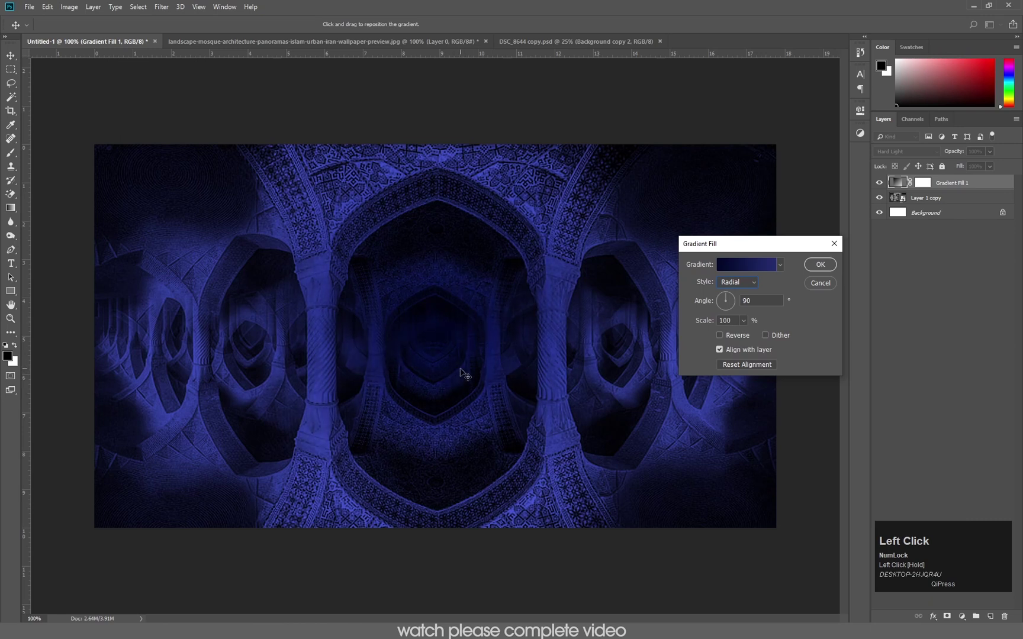
- Reverse the radial gradient and set its scale to 846%
{"action": "left_click", "coordinate": [720, 336]}
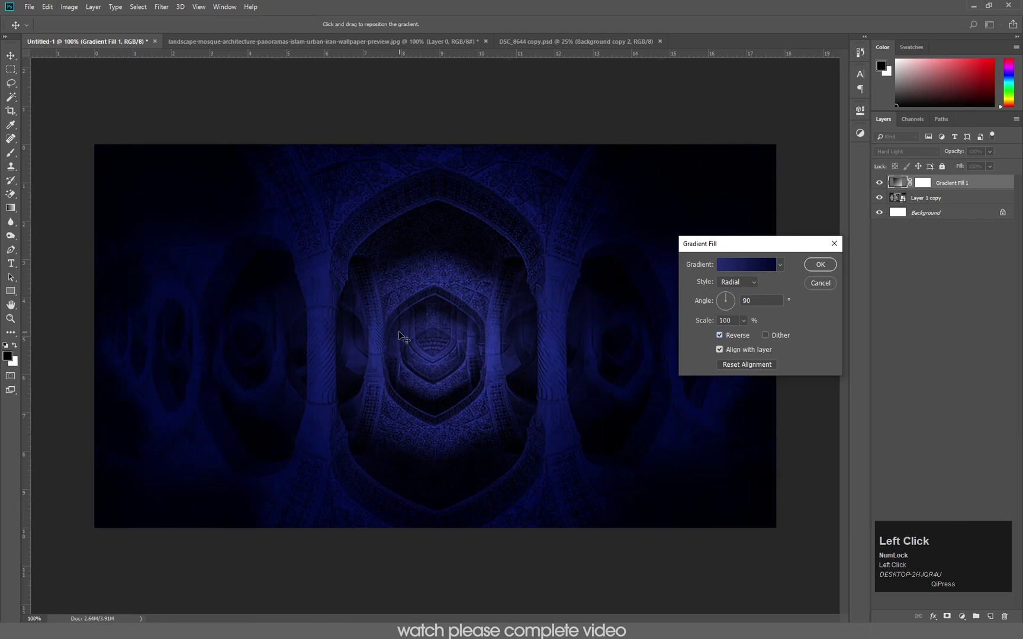
{"action": "left_click", "coordinate": [743, 321]}
{"action": "left_click_drag", "start_coordinate": [741, 333], "coordinate": [776, 330]}
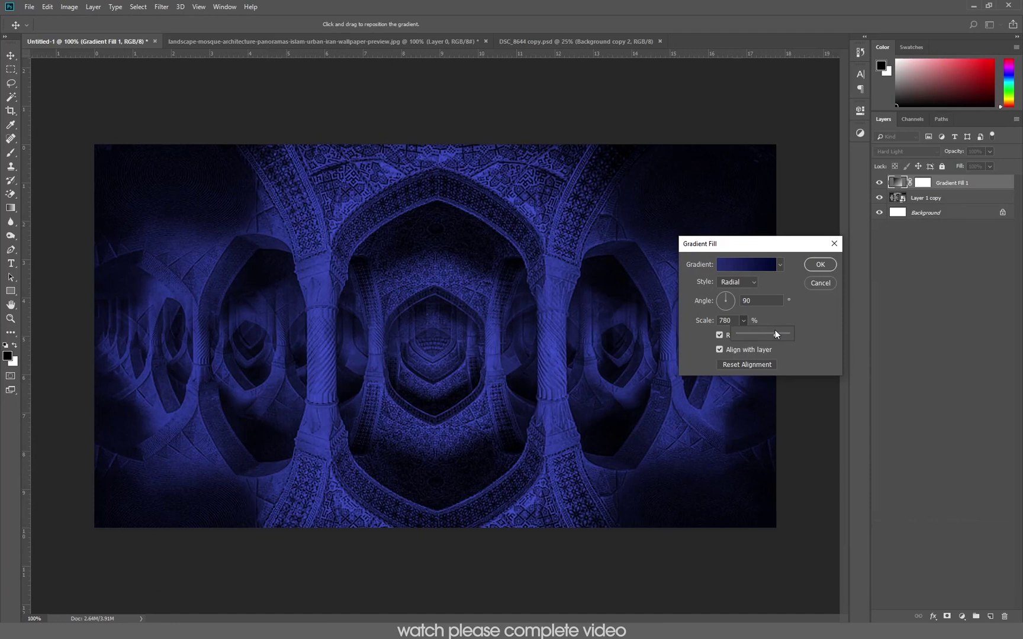
{"action": "left_click_drag", "start_coordinate": [773, 332], "coordinate": [778, 333]}
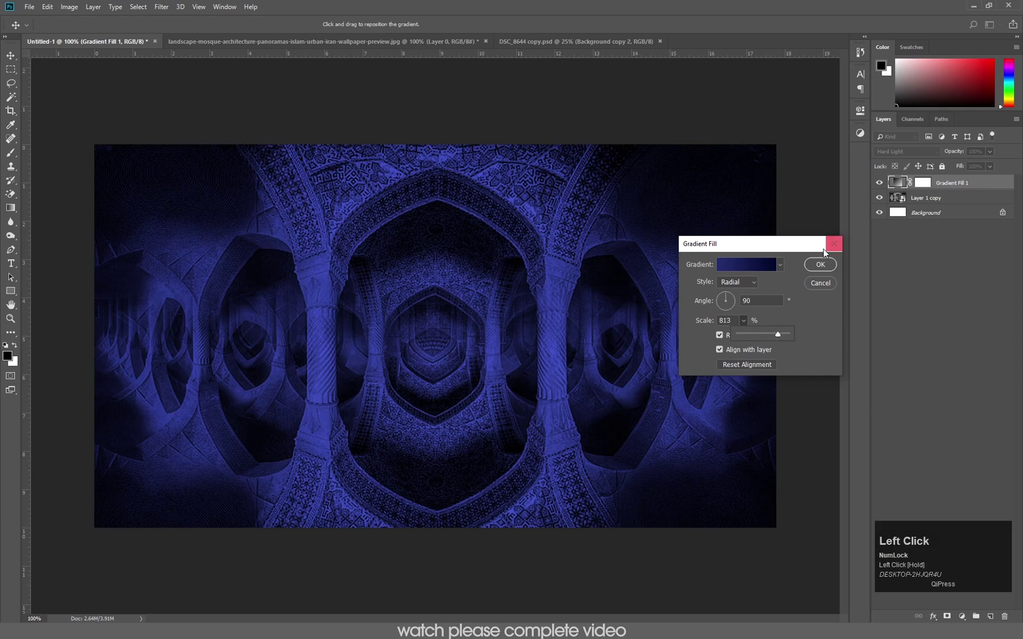
{"action": "left_click_drag", "start_coordinate": [777, 333], "coordinate": [781, 334]}
{"action": "left_click", "coordinate": [819, 267]}
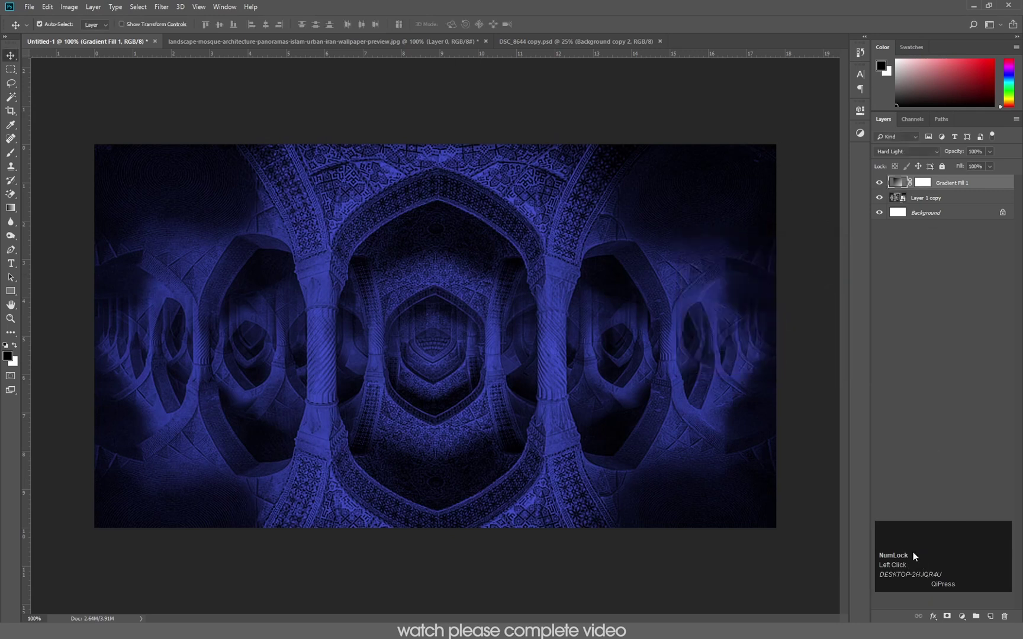
- Add a black #000000 solid colour fill layer above the gradient fill layer
{"action": "left_click", "coordinate": [963, 617]}
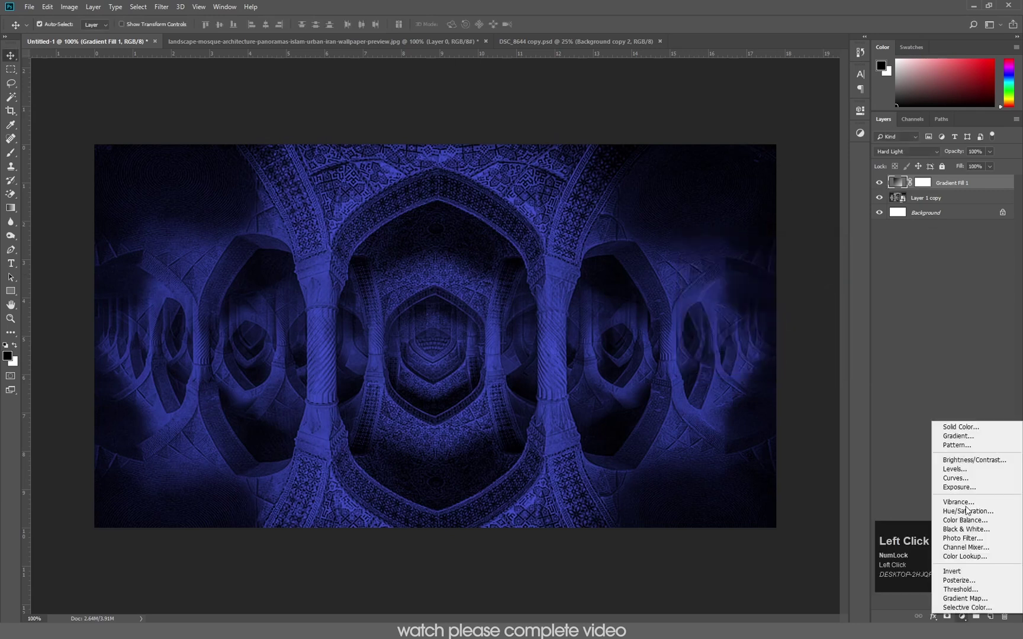
{"action": "left_click", "coordinate": [971, 430]}
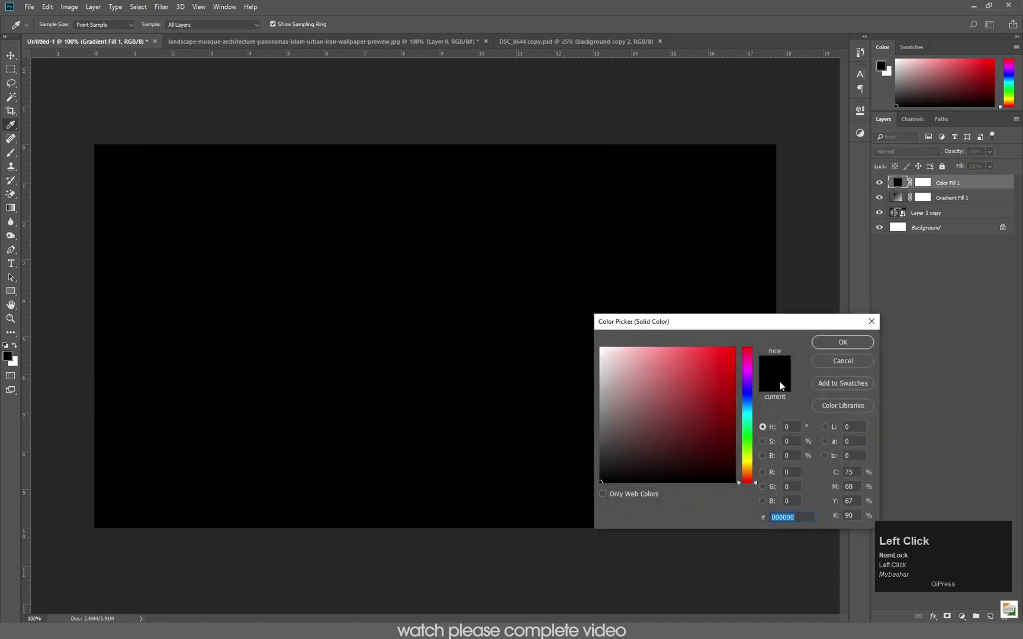
{"action": "left_click", "coordinate": [832, 342]}
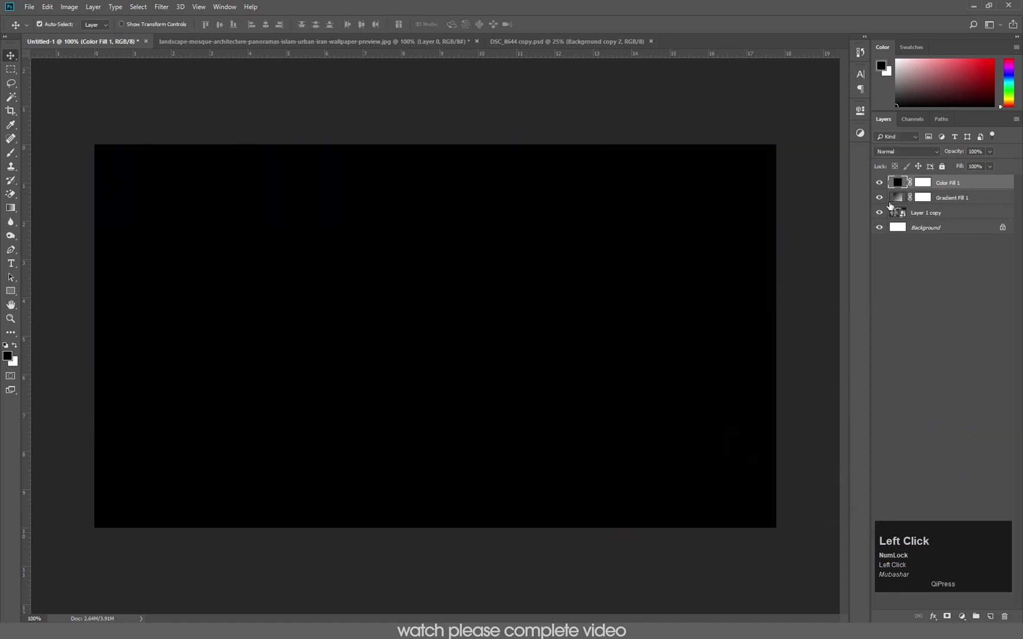
- Copy the hex code 242d6e from the gradient fill's blue end colour stop, leaving the gradient as it is
{"action": "left_click", "coordinate": [895, 201]}
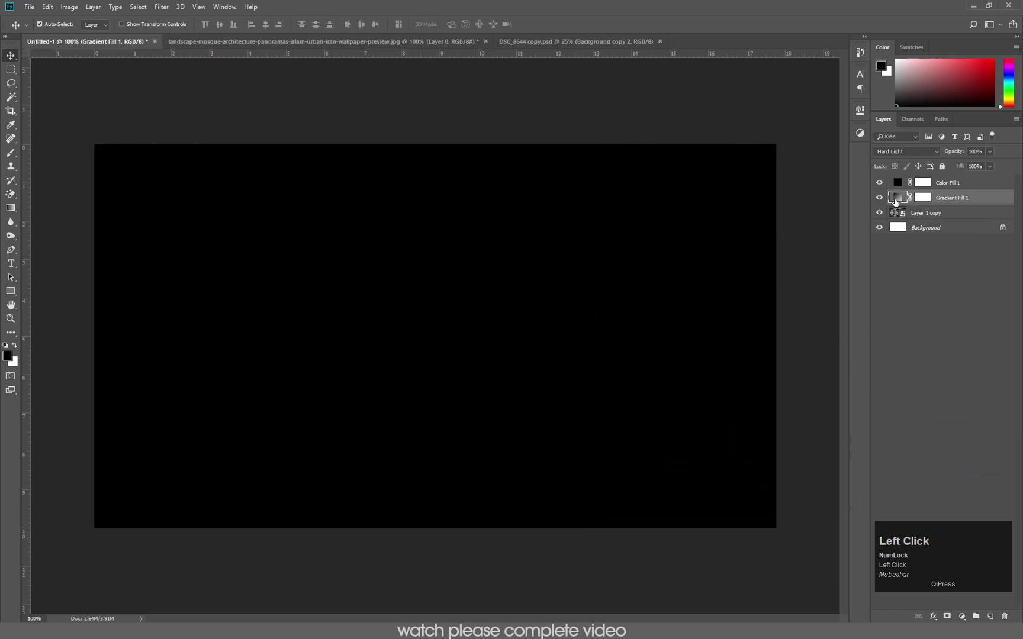
{"action": "double_click", "coordinate": [895, 201]}
{"action": "left_click", "coordinate": [749, 265]}
{"action": "left_click", "coordinate": [866, 386]}
{"action": "left_click", "coordinate": [702, 432]}
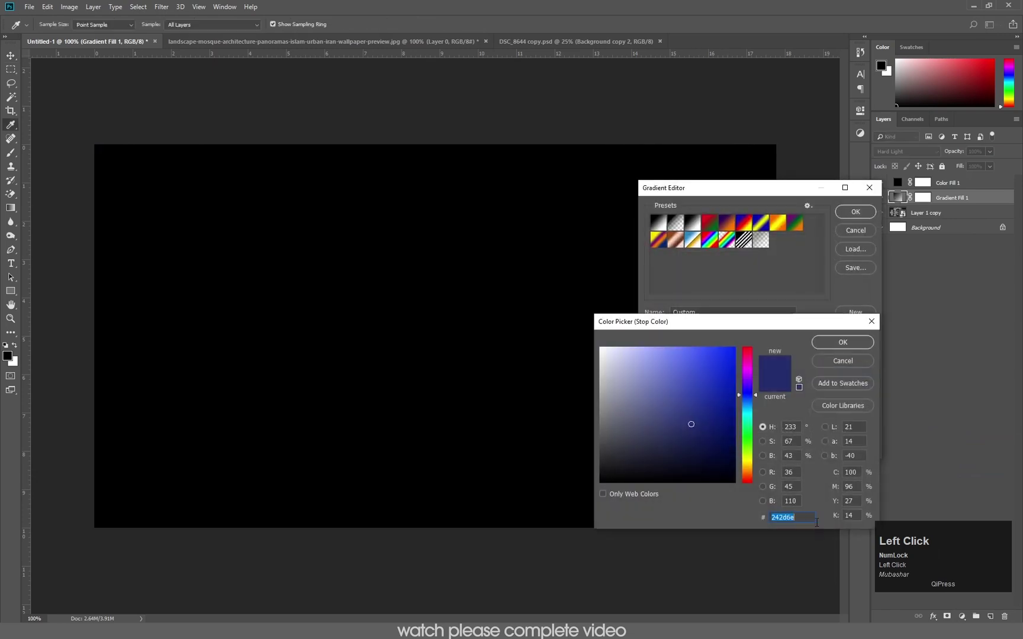
{"action": "key", "text": "ctrl+c"}
{"action": "left_click", "coordinate": [839, 343]}
{"action": "left_click", "coordinate": [854, 209]}
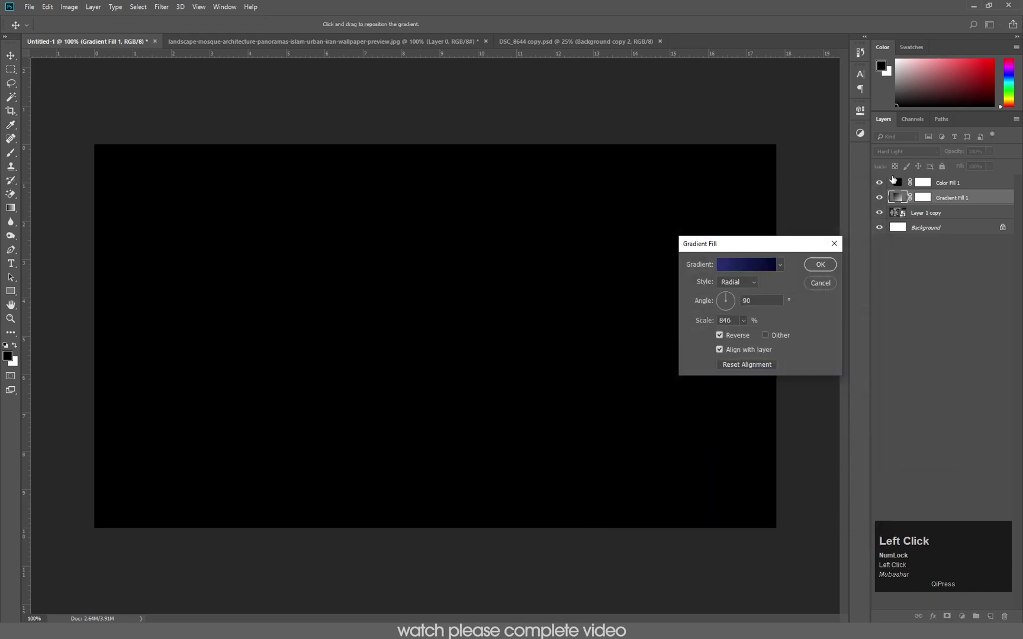
{"action": "left_click", "coordinate": [833, 264]}
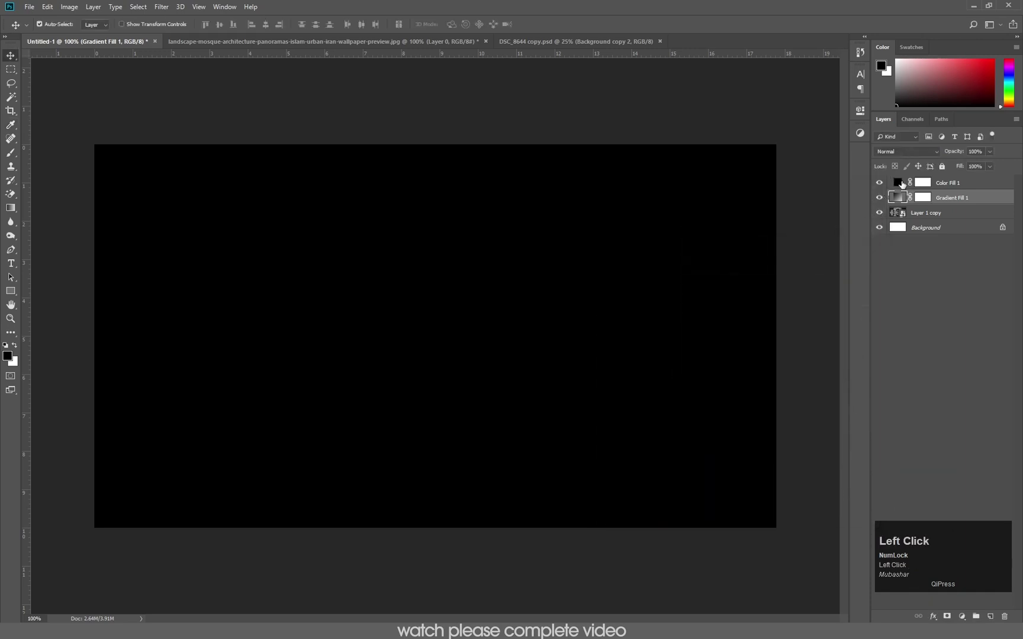
- Set the solid colour fill to #242d6e and blend it in Hard Light mode with the gradient fill layer hidden
{"action": "double_click", "coordinate": [898, 182]}
{"action": "key", "text": "ctrl+v"}
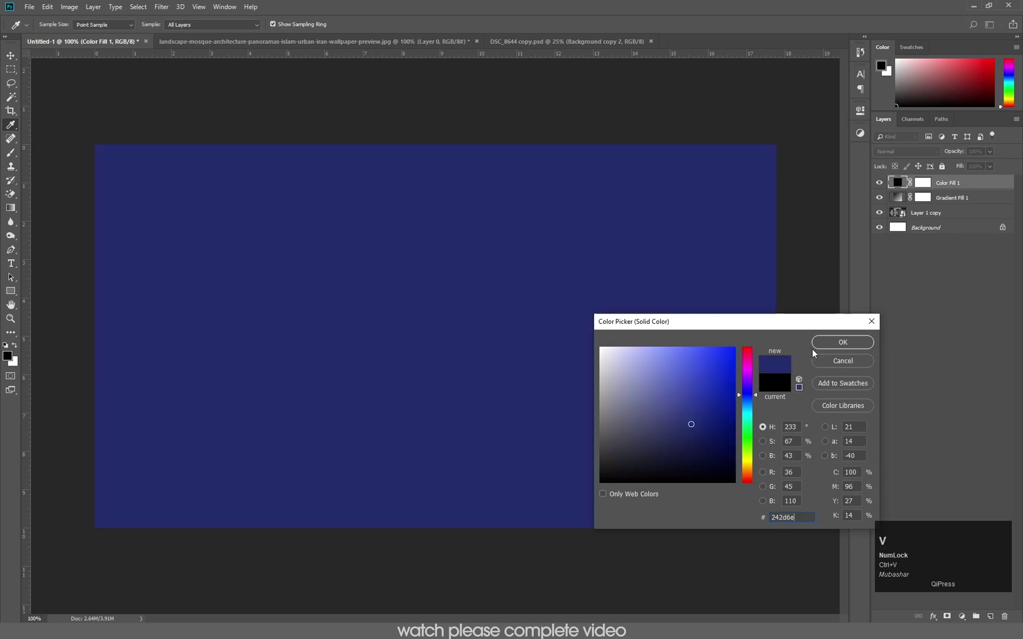
{"action": "left_click", "coordinate": [843, 342]}
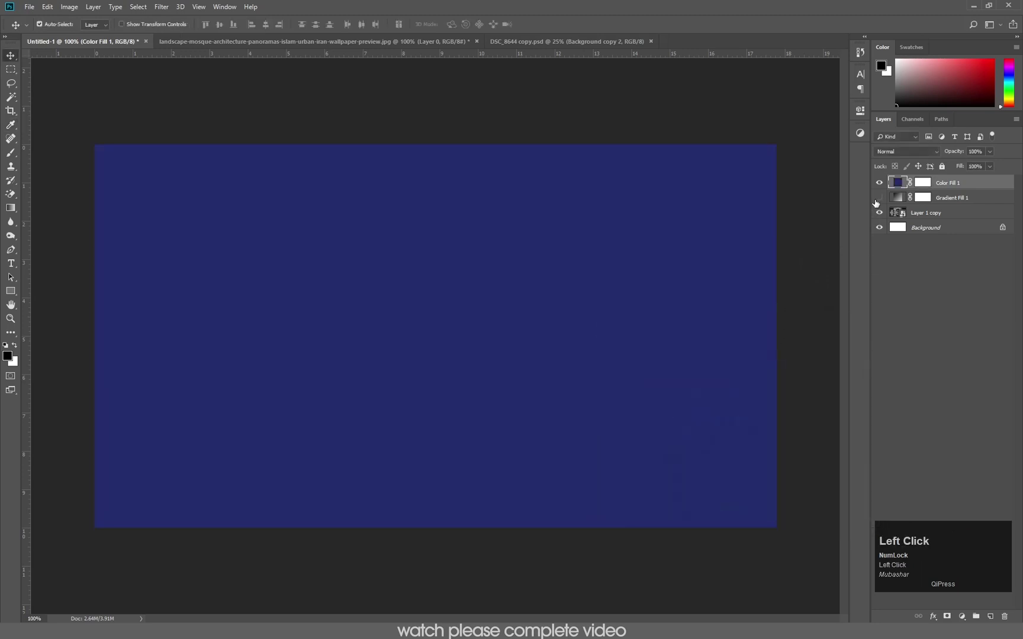
{"action": "left_click", "coordinate": [905, 150]}
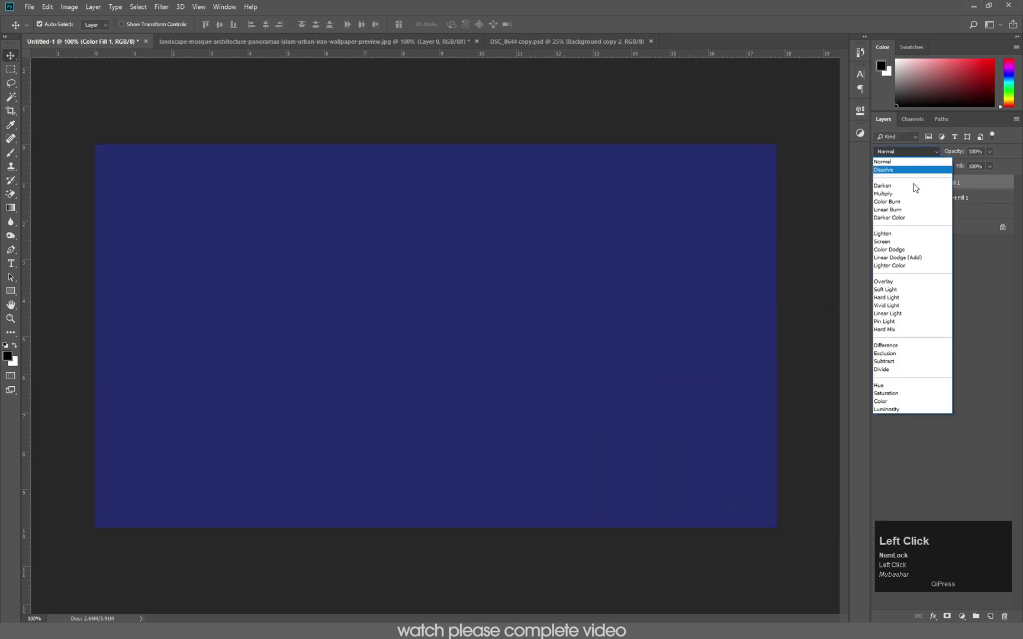
{"action": "left_click", "coordinate": [900, 298]}
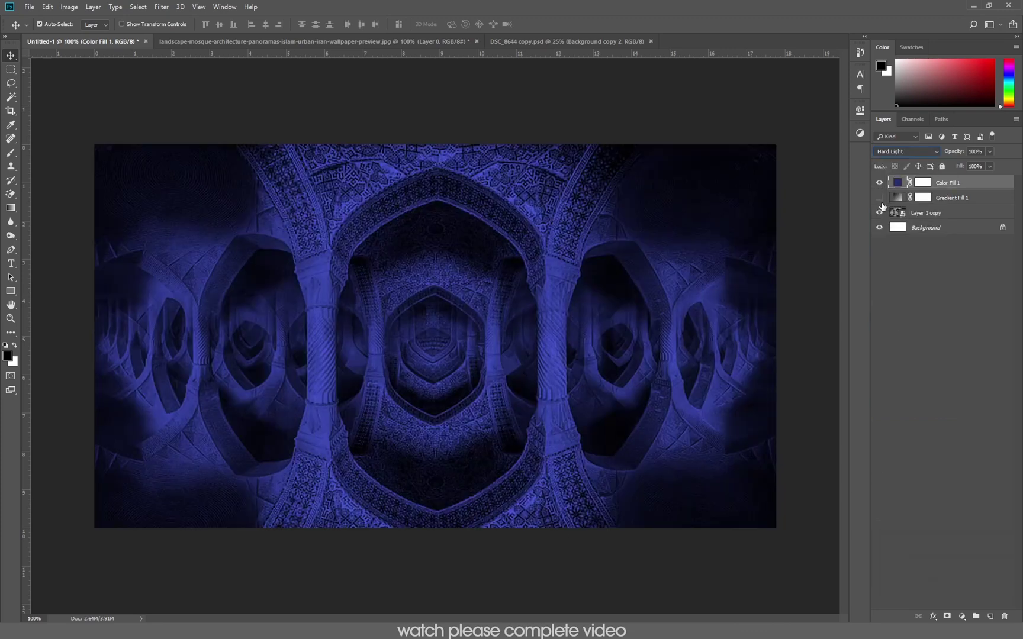
- Show the gradient fill layer again, and hide and delete the solid colour fill layer
{"action": "left_click", "coordinate": [879, 201]}
{"action": "left_click", "coordinate": [879, 183]}
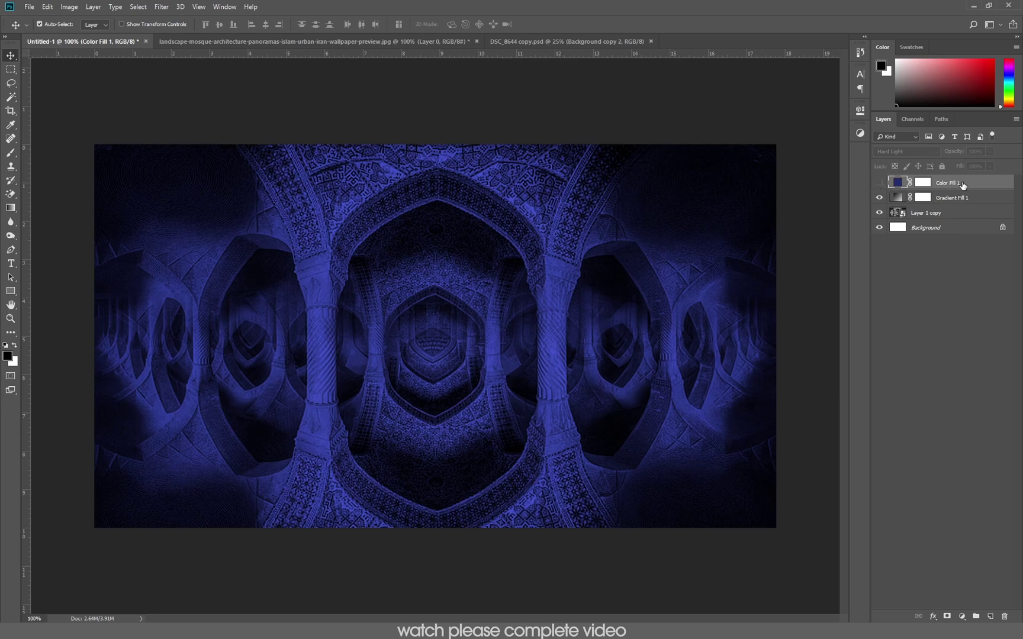
{"action": "key", "text": "Delete"}
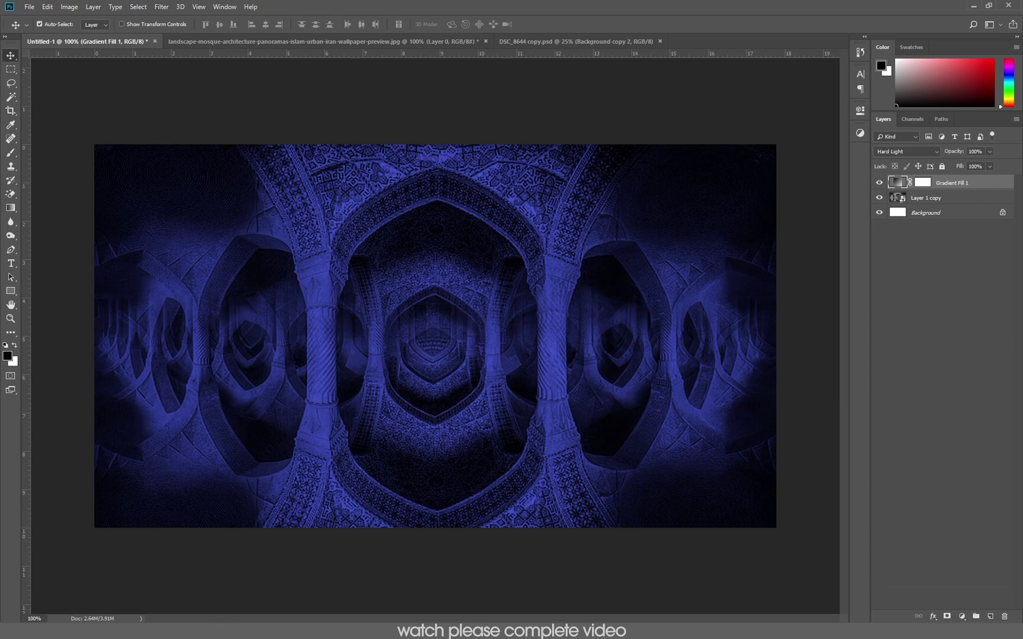
- Switch to File Explorer and open the layered DSC_8644 copy file from the portrait folder in Photoshop
{"action": "left_click", "coordinate": [208, 632]}
{"action": "left_click", "coordinate": [146, 592]}
{"action": "mouse_move", "coordinate": [1018, 315]}
{"action": "left_mouse_down"}
{"action": "mouse_move", "coordinate": [1018, 334]}
{"action": "mouse_move", "coordinate": [1017, 296]}
{"action": "left_mouse_up"}
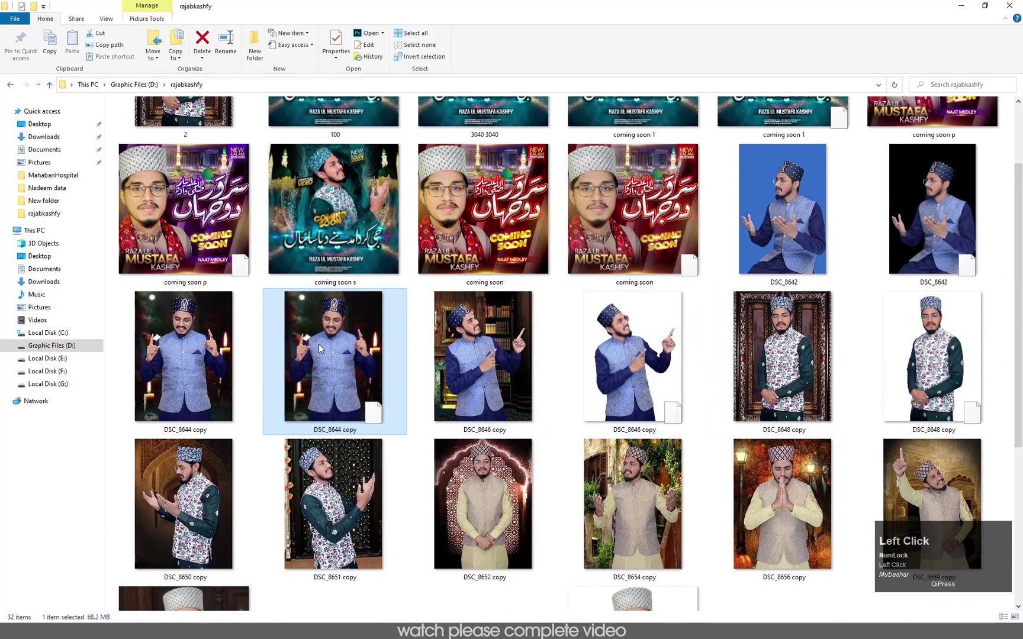
{"action": "mouse_move", "coordinate": [319, 348]}
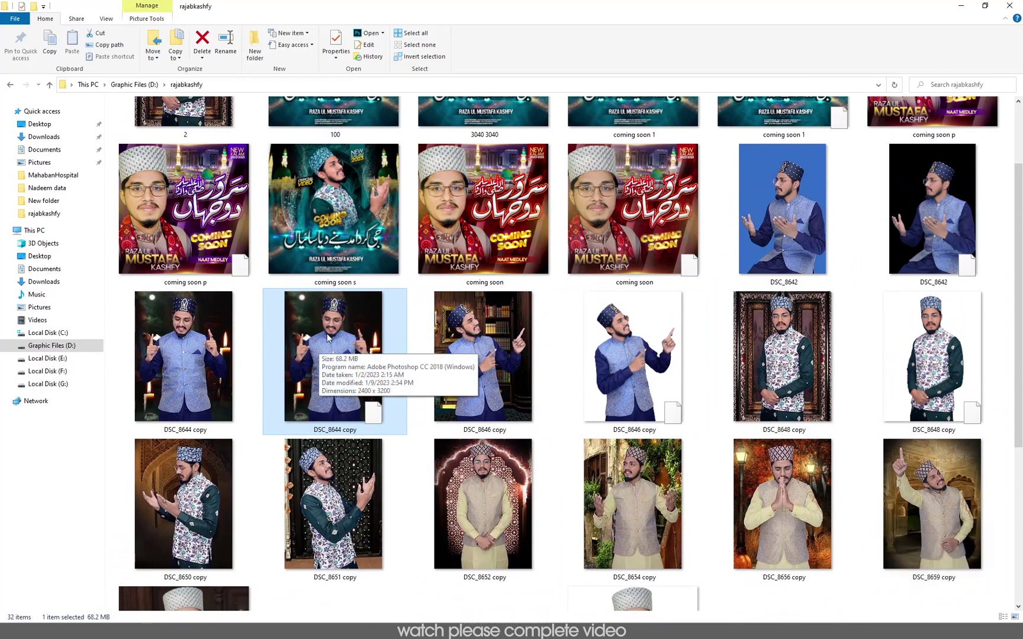
{"action": "double_click", "coordinate": [326, 334]}
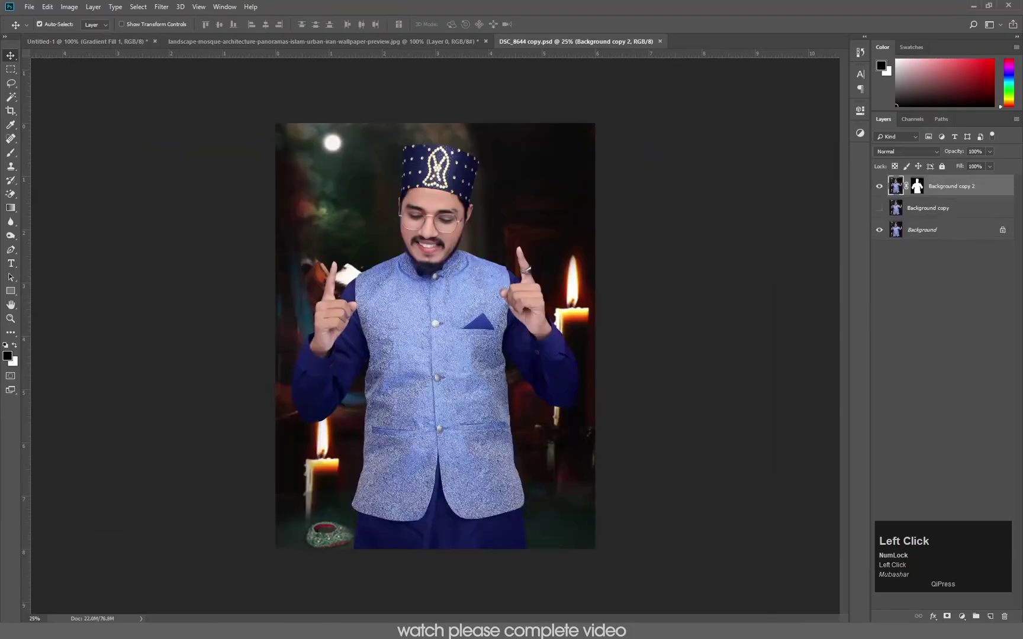
- Open the DSC_8646 copy and DSC_8642 portrait files in Photoshop from File Explorer
{"action": "mouse_move", "coordinate": [208, 631]}
{"action": "left_click", "coordinate": [155, 590]}
{"action": "double_click", "coordinate": [619, 357]}
{"action": "mouse_move", "coordinate": [207, 631]}
{"action": "left_click", "coordinate": [152, 589]}
{"action": "double_click", "coordinate": [915, 200]}
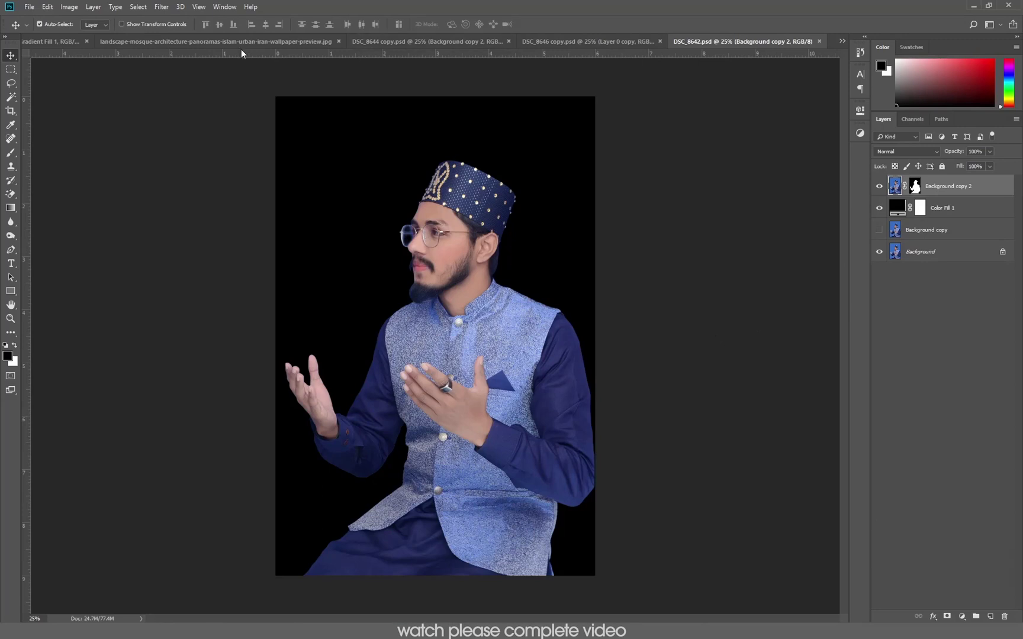
- Close the landscape-mosque wallpaper document without saving its changes
{"action": "left_click", "coordinate": [226, 44]}
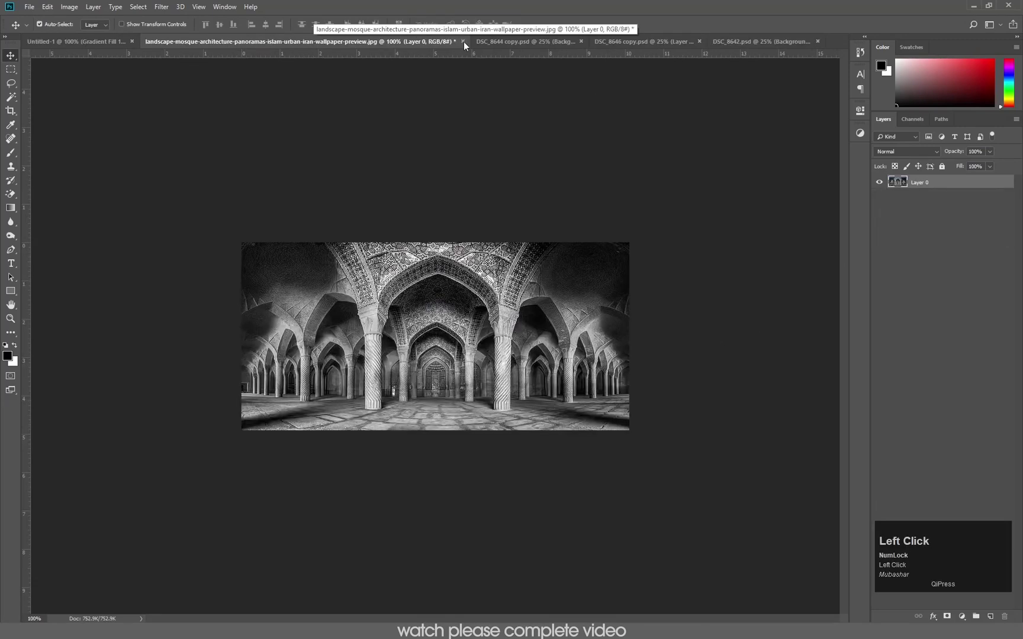
{"action": "left_click", "coordinate": [464, 41]}
{"action": "left_click", "coordinate": [477, 228]}
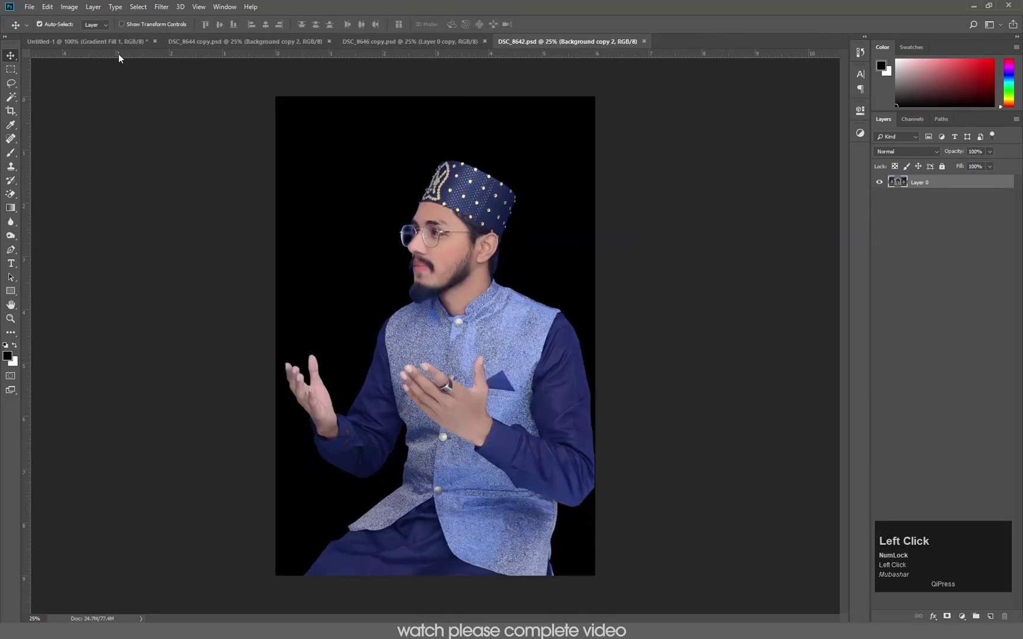
- Copy the masked front-facing man from DSC_8644 copy into the Untitled-1 design and convert the layer to a smart object
{"action": "left_click", "coordinate": [77, 42]}
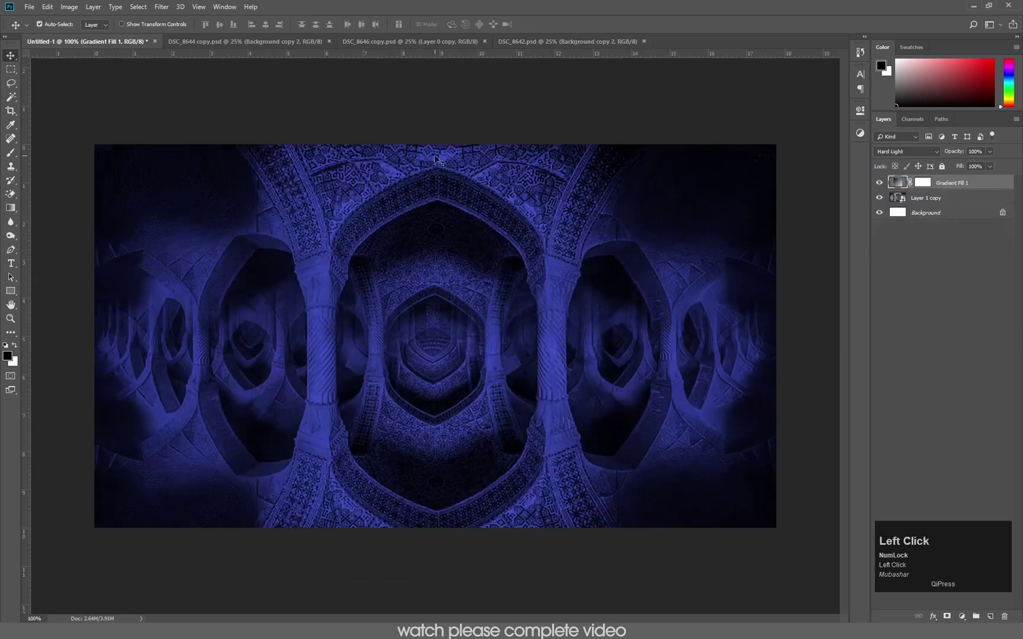
{"action": "left_click", "coordinate": [274, 45]}
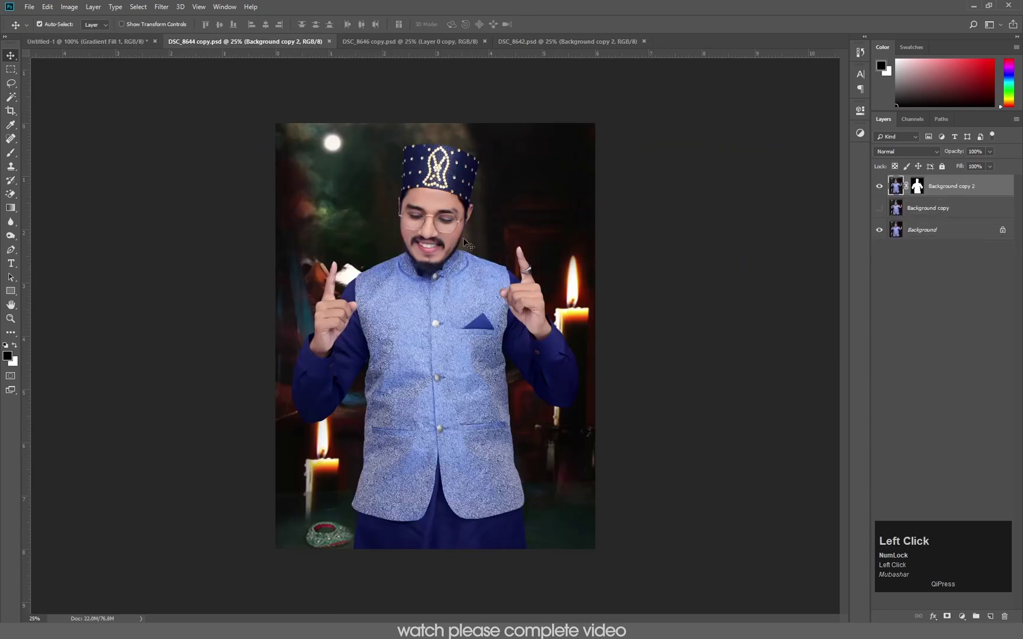
{"action": "left_click_drag", "start_coordinate": [463, 269], "coordinate": [451, 315]}
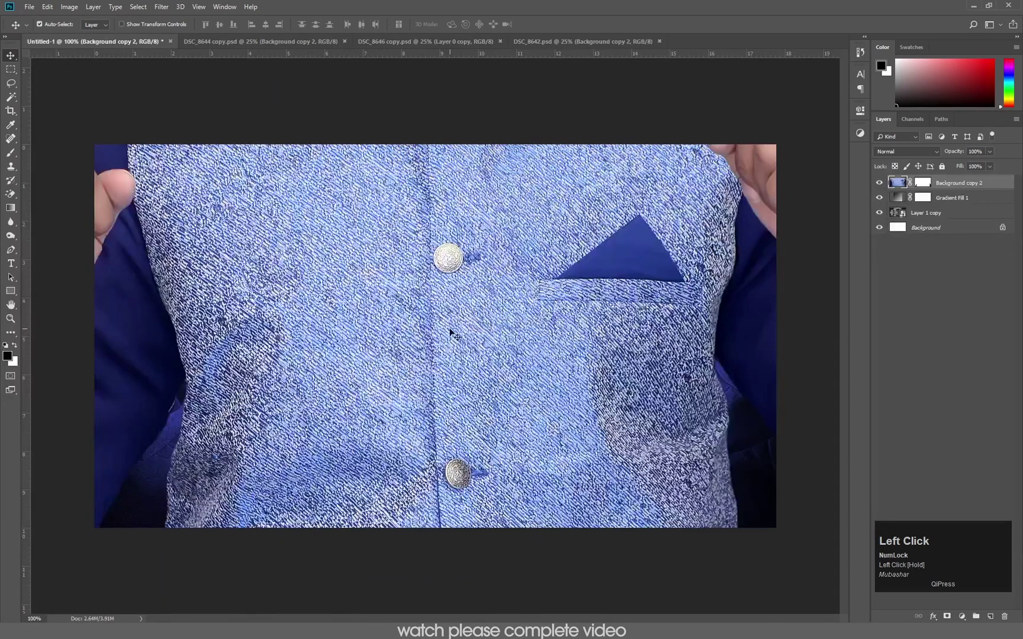
{"action": "right_click", "coordinate": [1000, 181]}
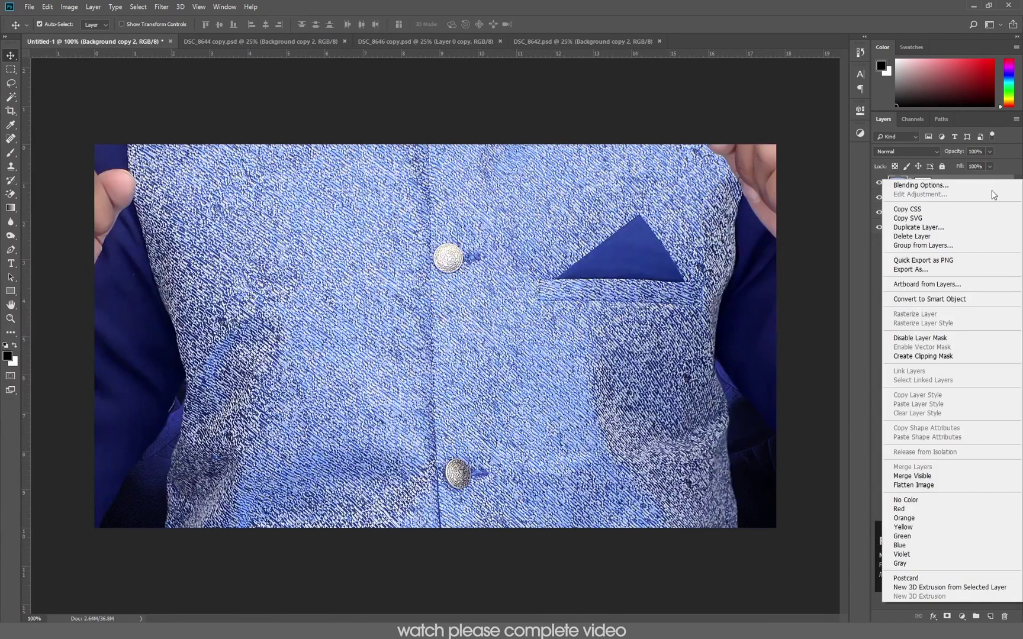
{"action": "left_click", "coordinate": [959, 299]}
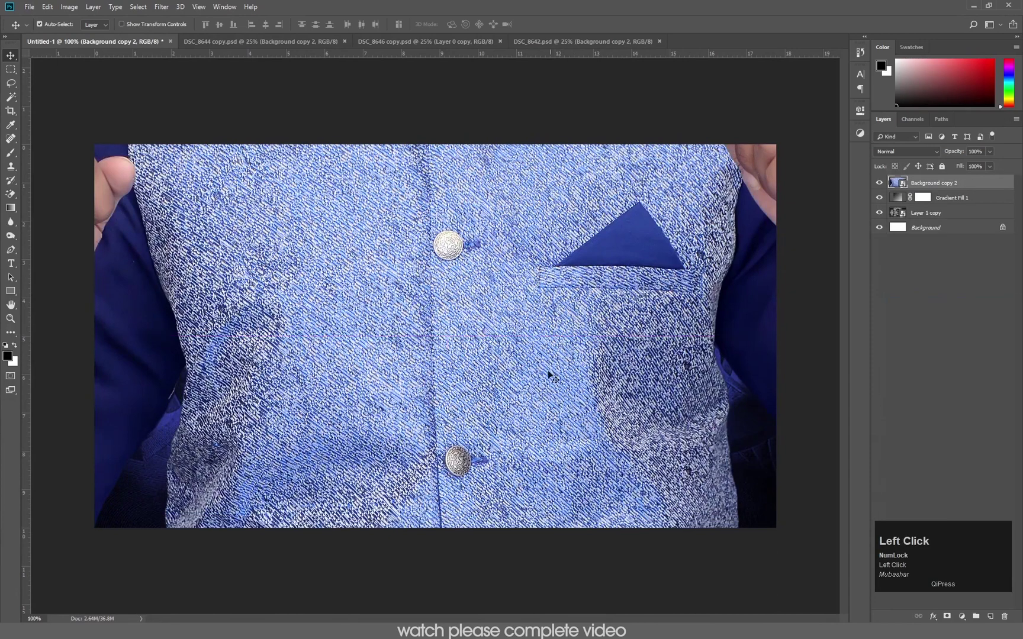
- Scale the front-facing portrait to about 31% and centre it in front of the mosque arch
{"action": "left_click_drag", "start_coordinate": [524, 402], "coordinate": [538, 341]}
{"action": "key", "text": "ctrl+t"}
{"action": "left_click_drag", "start_coordinate": [433, 391], "coordinate": [537, 85]}
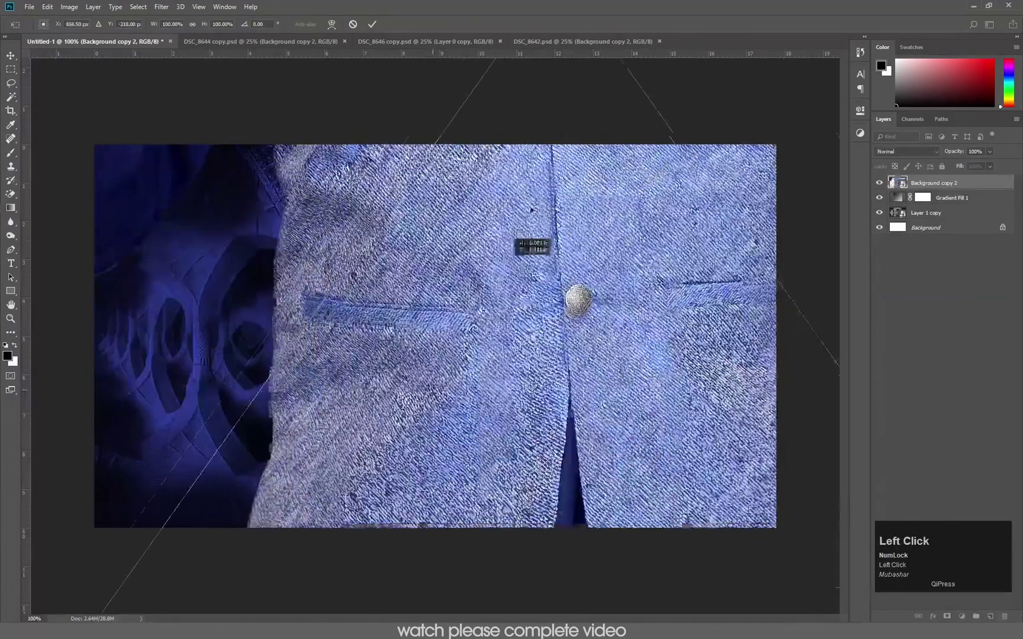
{"action": "key", "text": "ctrl+minus"}
{"action": "key", "text": "ctrl+minus"}
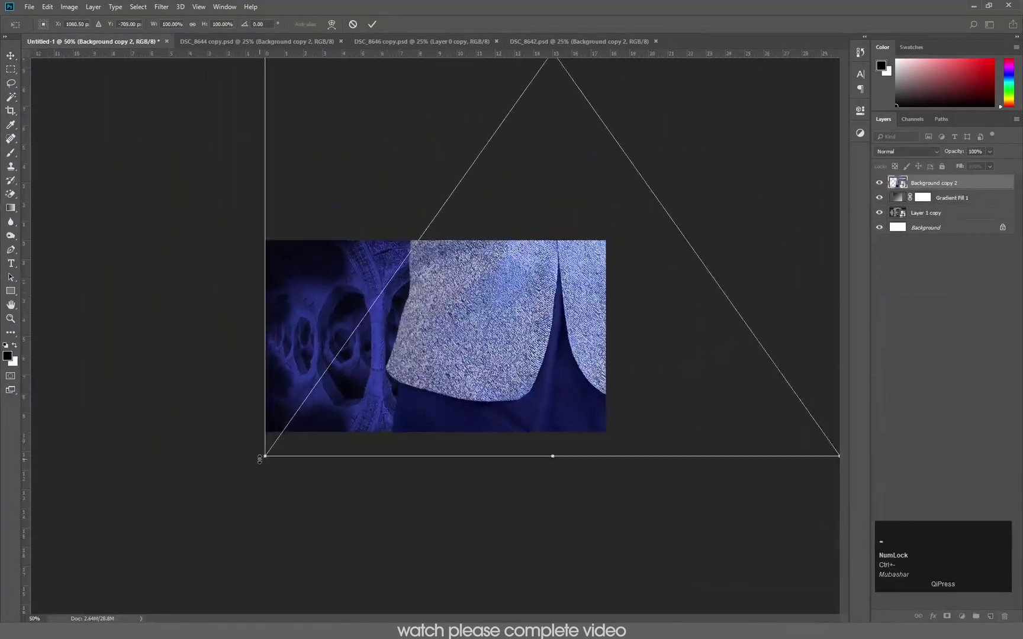
{"action": "left_click_drag", "start_coordinate": [259, 460], "coordinate": [681, 437]}
{"action": "left_click_drag", "start_coordinate": [525, 171], "coordinate": [383, 512]}
{"action": "left_click_drag", "start_coordinate": [551, 199], "coordinate": [489, 275]}
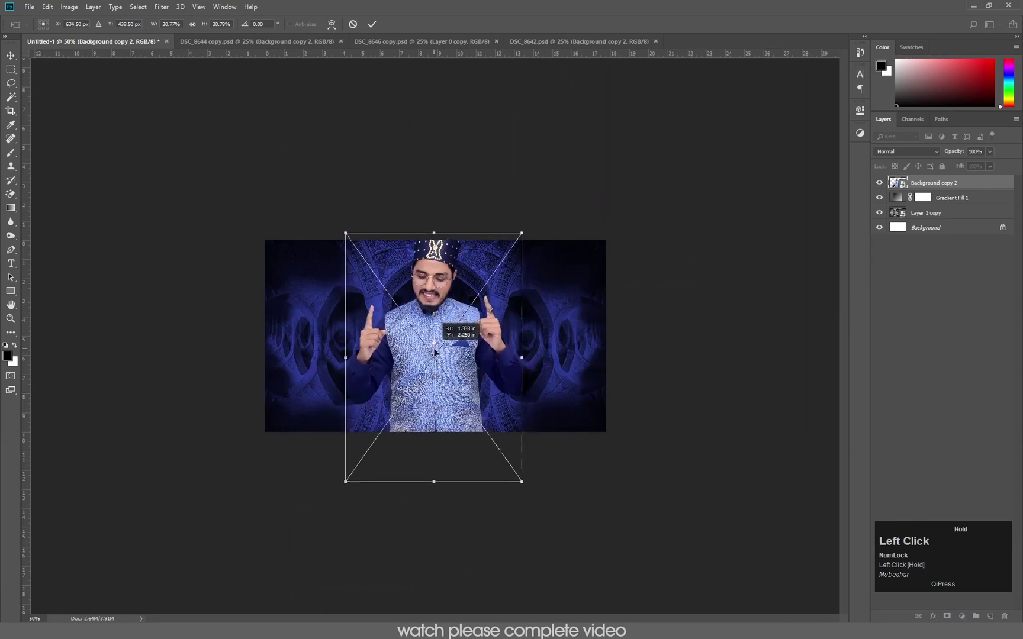
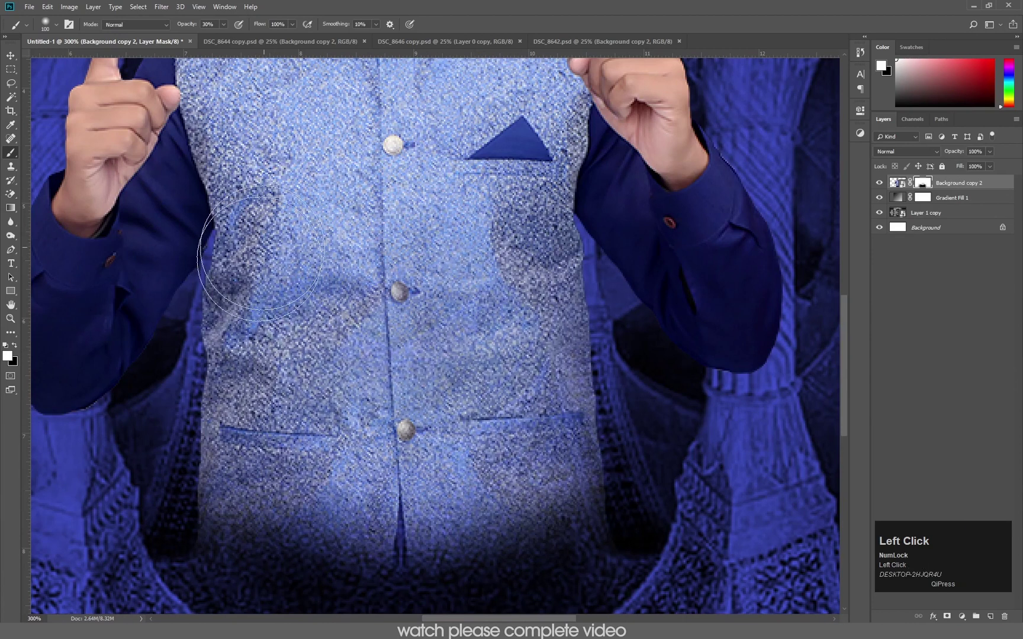
- Restore the vest by painting white at 30% opacity on the portrait's mask, and shift the portrait up slightly
{"action": "mouse_move", "coordinate": [501, 426]}
{"action": "left_mouse_down"}
{"action": "mouse_move", "coordinate": [539, 417]}
{"action": "mouse_move", "coordinate": [398, 436]}
{"action": "mouse_move", "coordinate": [242, 481]}
{"action": "mouse_move", "coordinate": [252, 452]}
{"action": "mouse_move", "coordinate": [237, 411]}
{"action": "left_mouse_up"}
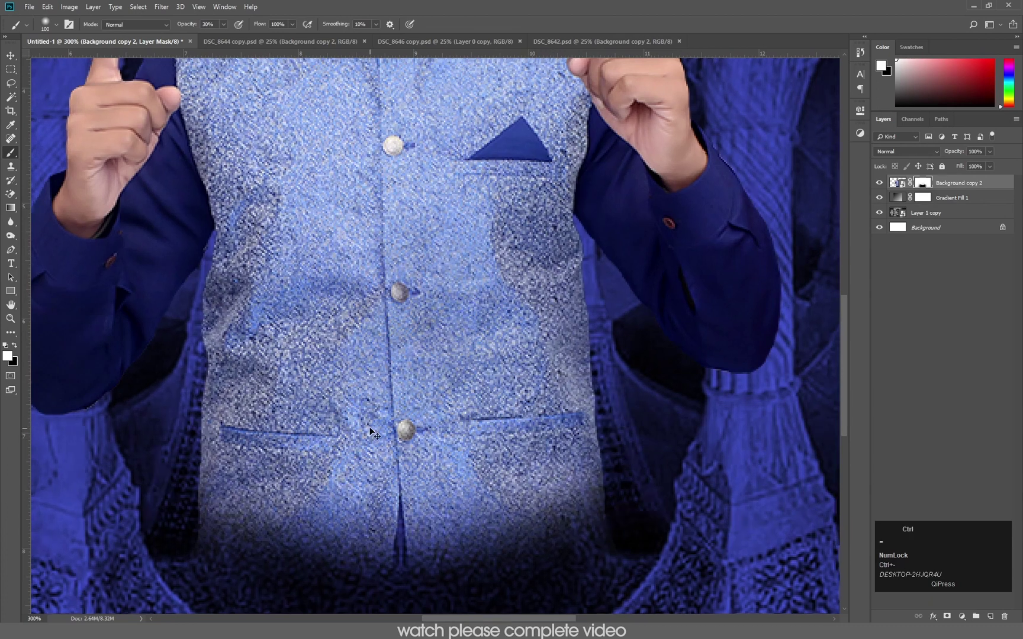
{"action": "key", "text": "ctrl+minus"}
{"action": "key", "text": "ctrl+minus"}
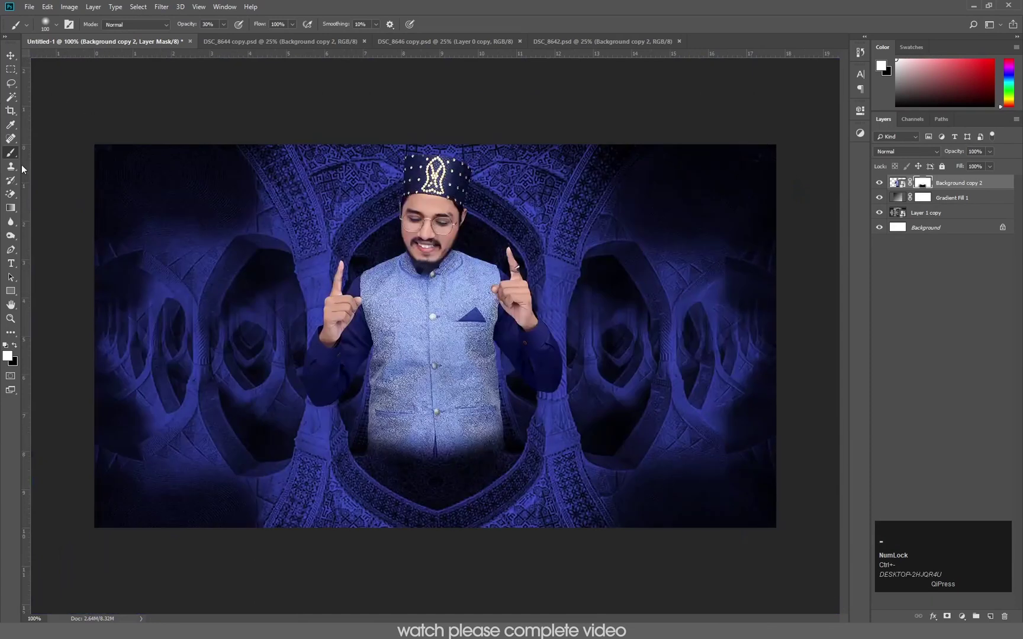
{"action": "left_click", "coordinate": [10, 55]}
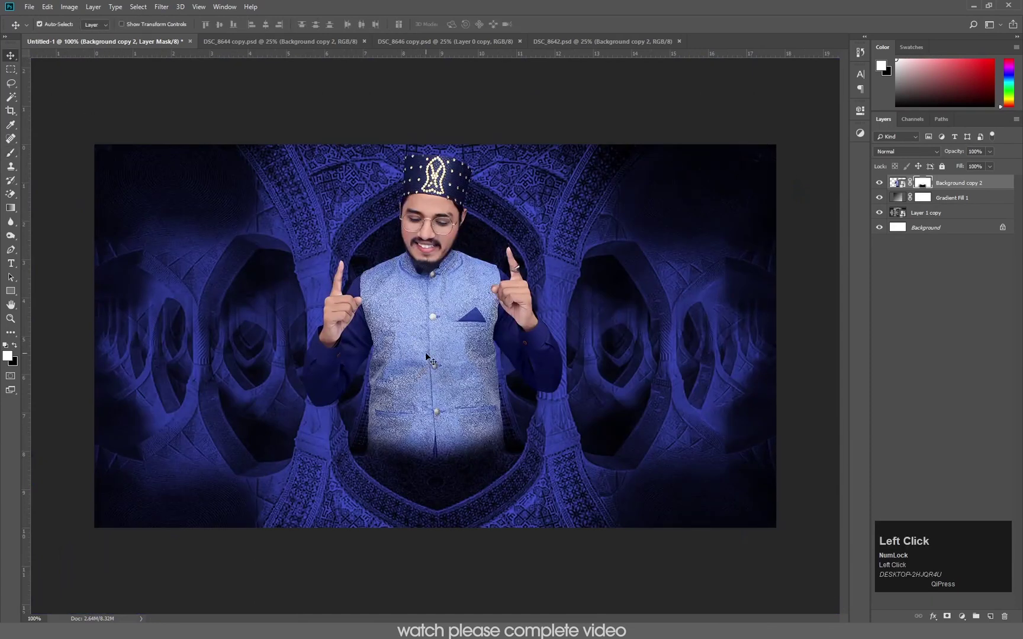
{"action": "left_click_drag", "start_coordinate": [426, 354], "coordinate": [426, 352]}
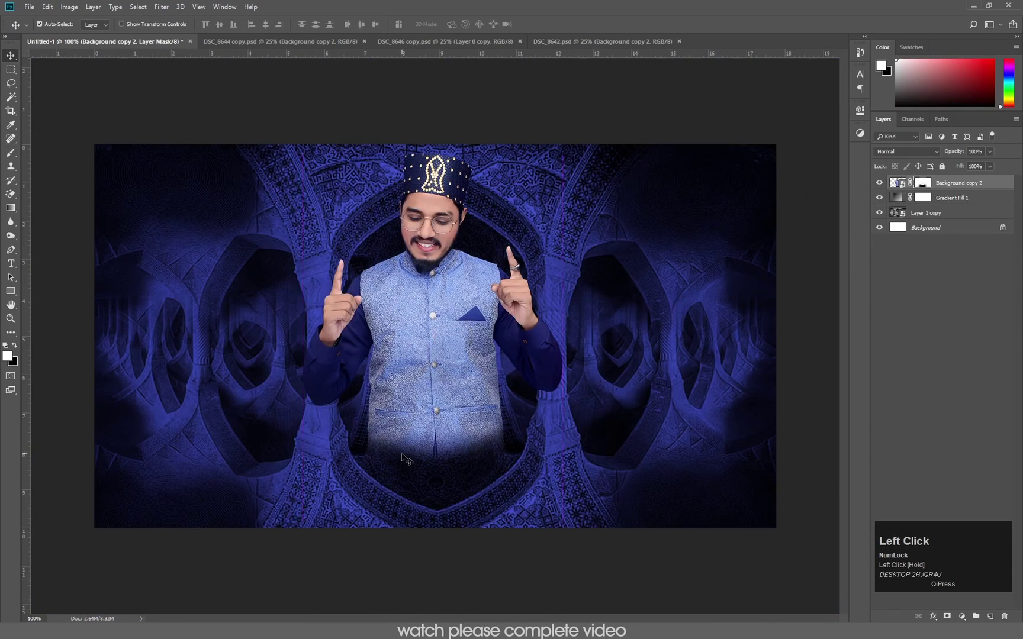
- Fade the lower vest into the background by painting black on the portrait's mask with a 150 px brush at 30% opacity
{"action": "key", "text": "c"}
{"action": "key", "text": "b"}
{"action": "left_click", "coordinate": [446, 461]}
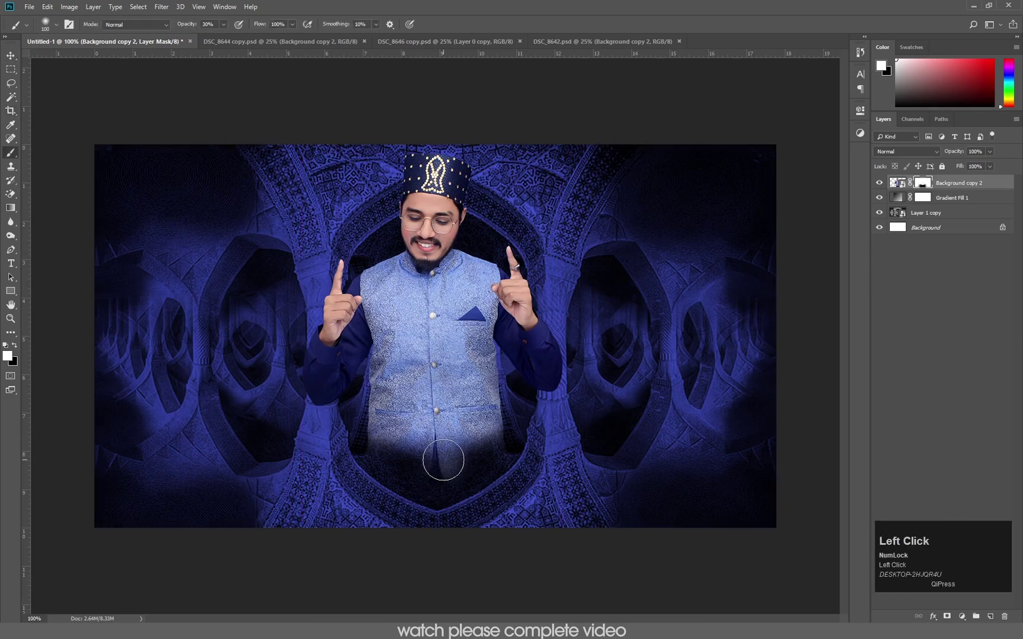
{"action": "key", "text": "x"}
{"action": "key", "text": "bracketright"}
{"action": "key", "text": "bracketright"}
{"action": "mouse_move", "coordinate": [452, 467]}
{"action": "left_mouse_down"}
{"action": "mouse_move", "coordinate": [487, 460]}
{"action": "mouse_move", "coordinate": [402, 461]}
{"action": "mouse_move", "coordinate": [481, 460]}
{"action": "mouse_move", "coordinate": [372, 447]}
{"action": "mouse_move", "coordinate": [486, 439]}
{"action": "mouse_move", "coordinate": [370, 443]}
{"action": "mouse_move", "coordinate": [495, 445]}
{"action": "mouse_move", "coordinate": [403, 453]}
{"action": "mouse_move", "coordinate": [371, 445]}
{"action": "mouse_move", "coordinate": [492, 449]}
{"action": "mouse_move", "coordinate": [466, 462]}
{"action": "left_mouse_up"}
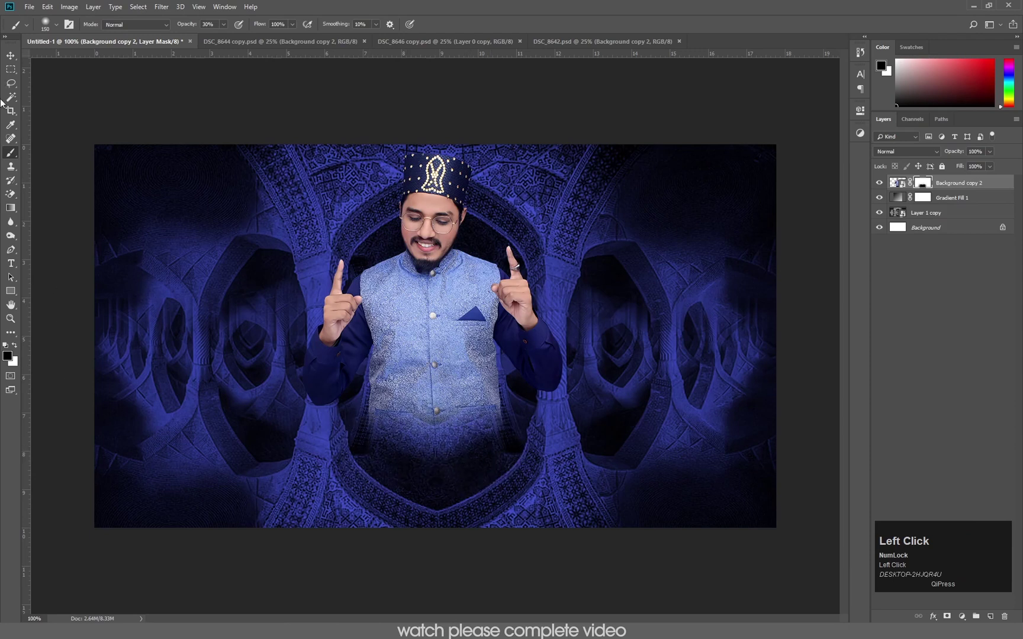
- Copy the masked side-facing man from DSC_8642 into the Untitled-1 design and convert the layer to a smart object
{"action": "left_click", "coordinate": [11, 56]}
{"action": "left_click", "coordinate": [328, 45]}
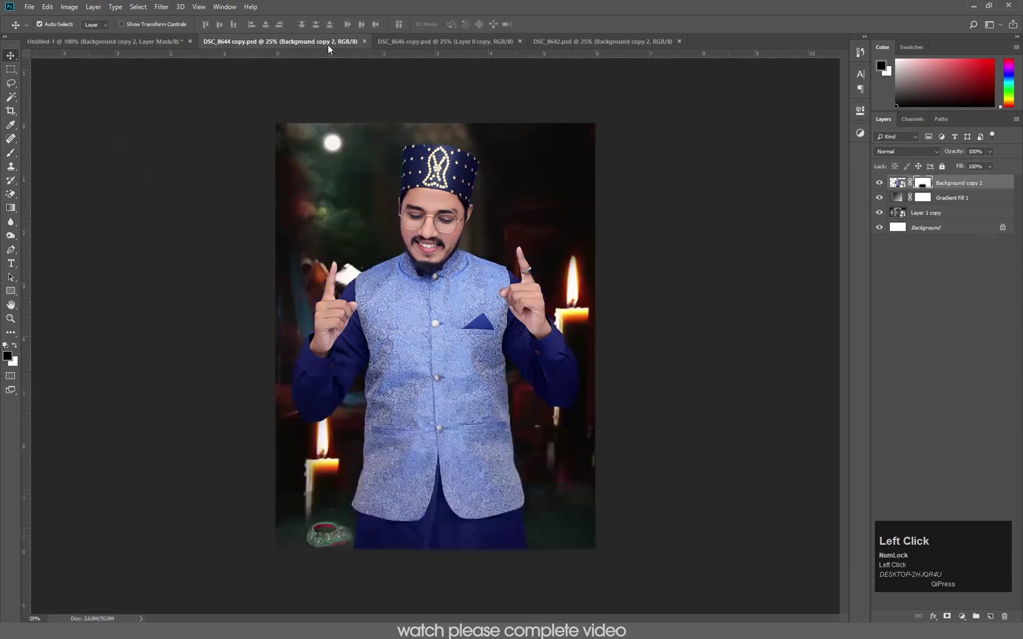
{"action": "left_click", "coordinate": [579, 40]}
{"action": "left_click_drag", "start_coordinate": [487, 337], "coordinate": [343, 305]}
{"action": "right_click", "coordinate": [977, 183]}
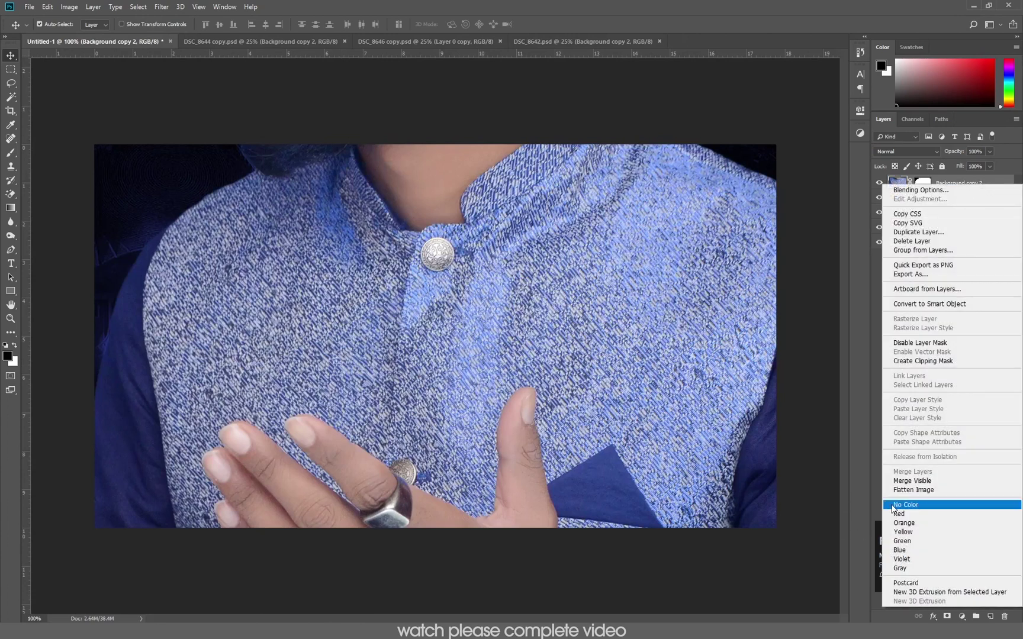
{"action": "left_click", "coordinate": [921, 305]}
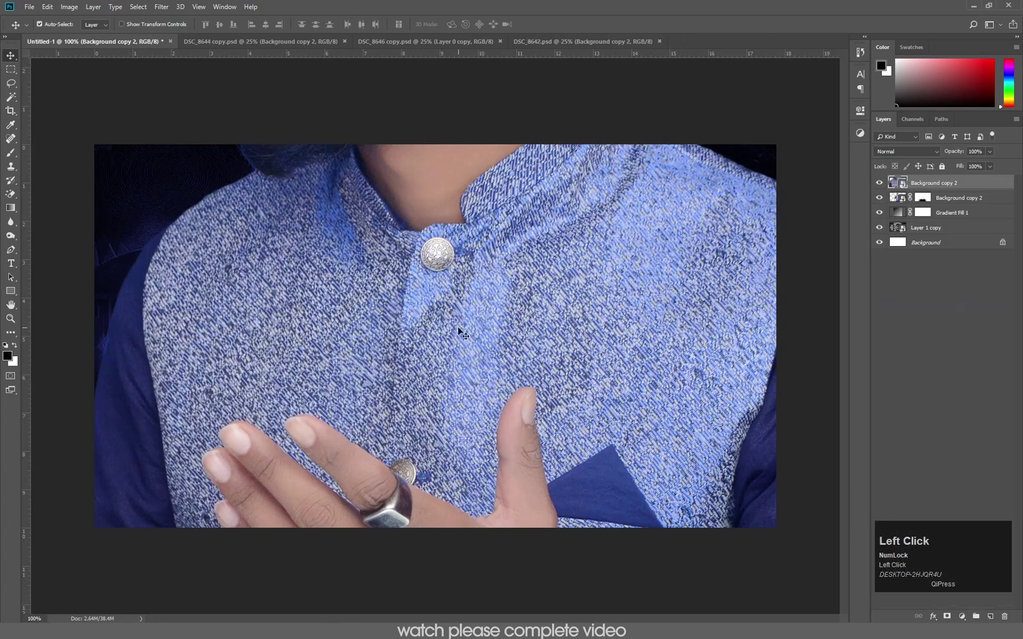
- Scale the side-facing portrait to about 17.8% and place it to the left of the central figure
{"action": "key", "text": "ctrl+t"}
{"action": "left_click_drag", "start_coordinate": [332, 462], "coordinate": [368, 336]}
{"action": "key", "text": "ctrl+minus"}
{"action": "key", "text": "ctrl+minus"}
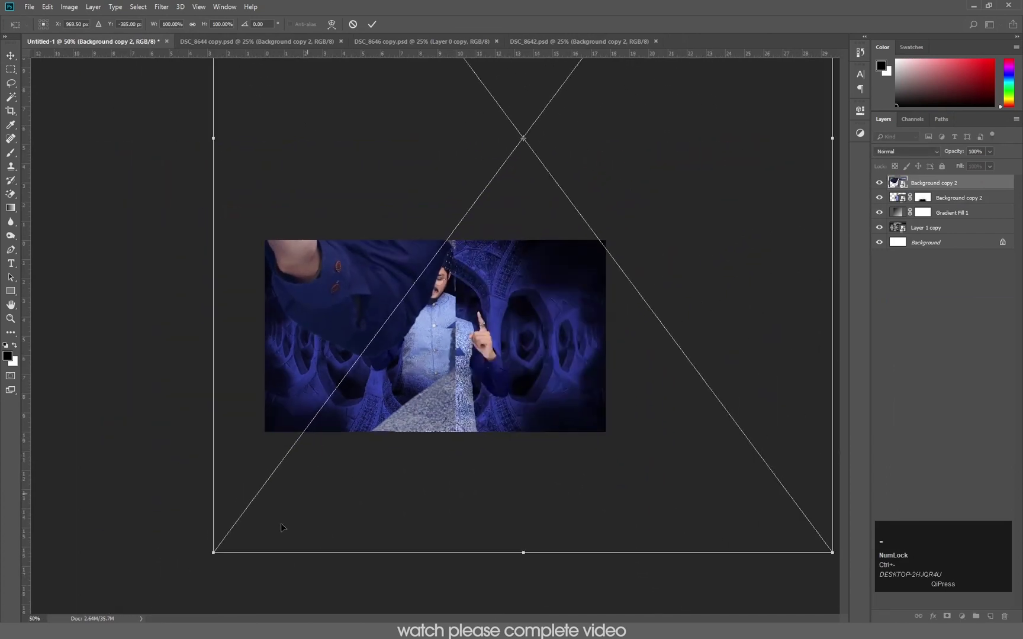
{"action": "left_click_drag", "start_coordinate": [214, 553], "coordinate": [449, 497]}
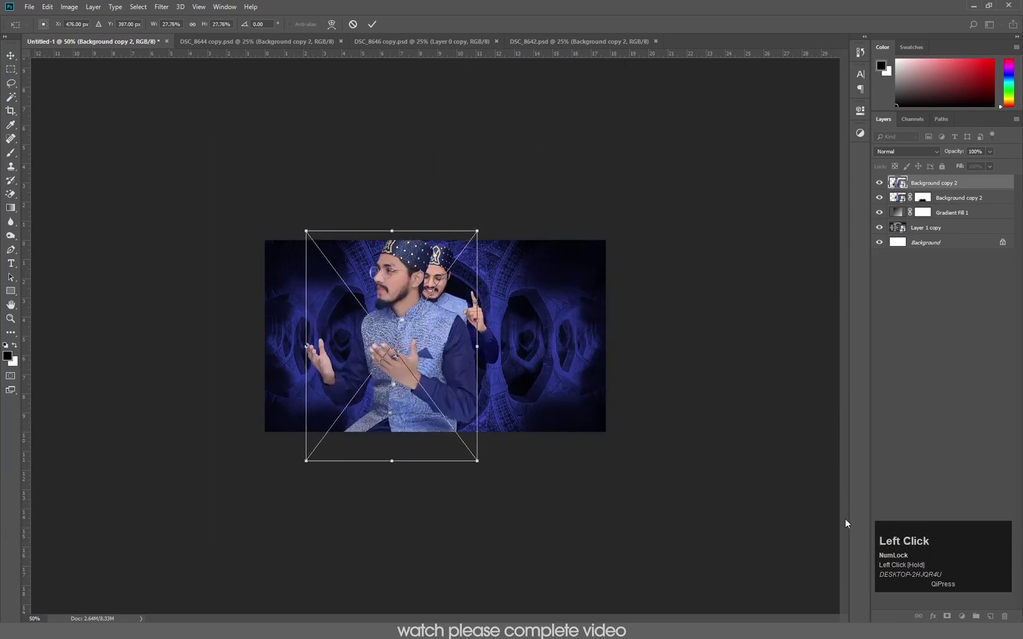
{"action": "key", "text": "ctrl+equal"}
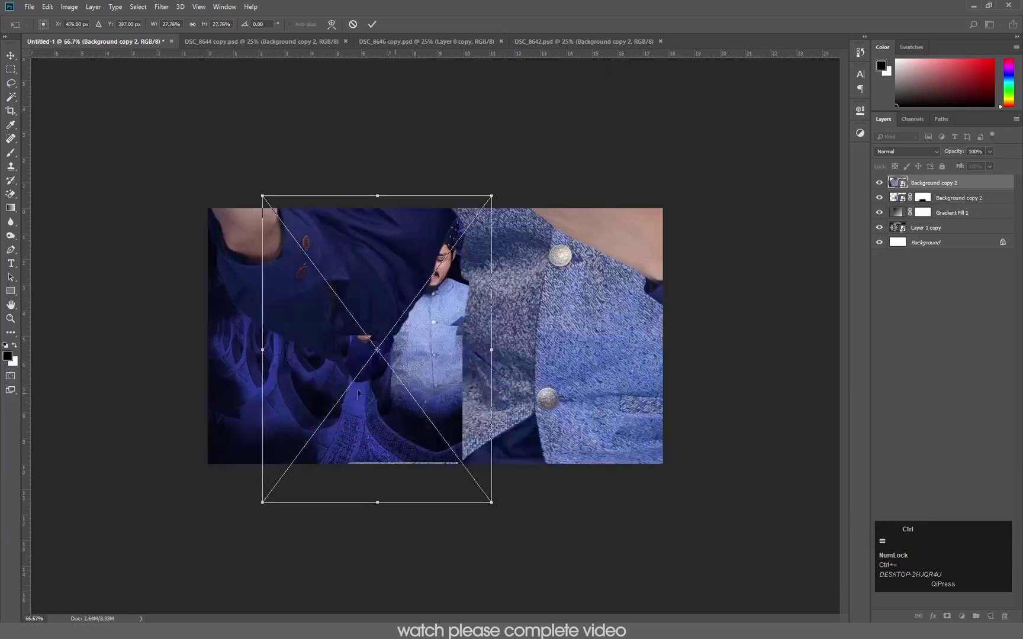
{"action": "left_click_drag", "start_coordinate": [519, 125], "coordinate": [505, 207]}
{"action": "left_click_drag", "start_coordinate": [386, 312], "coordinate": [322, 285]}
{"action": "left_click_drag", "start_coordinate": [422, 163], "coordinate": [408, 180]}
{"action": "left_click_drag", "start_coordinate": [325, 334], "coordinate": [336, 315]}
{"action": "key", "text": "Return"}
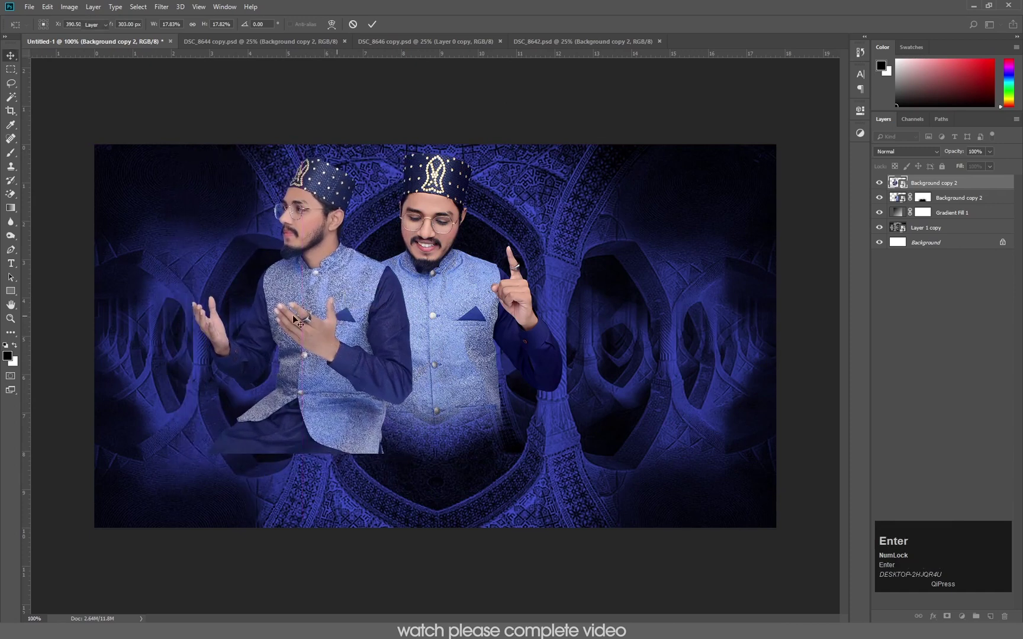
- Move the side-facing portrait's layer beneath the central portrait and nudge the figure slightly right and up
{"action": "key", "text": "Right"}
{"action": "key", "text": "Right"}
{"action": "left_click_drag", "start_coordinate": [936, 184], "coordinate": [935, 202]}
{"action": "key", "text": "Up"}
{"action": "key", "text": "Up"}
{"action": "key", "text": "Up"}
{"action": "key", "text": "Up"}
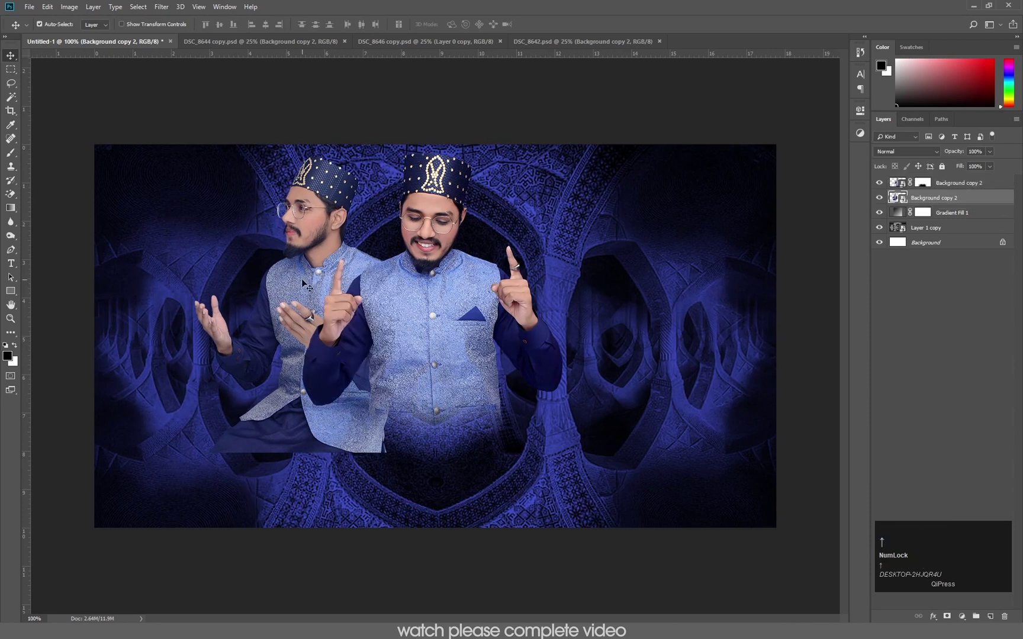
{"action": "key", "text": "Up"}
{"action": "key", "text": "Up"}
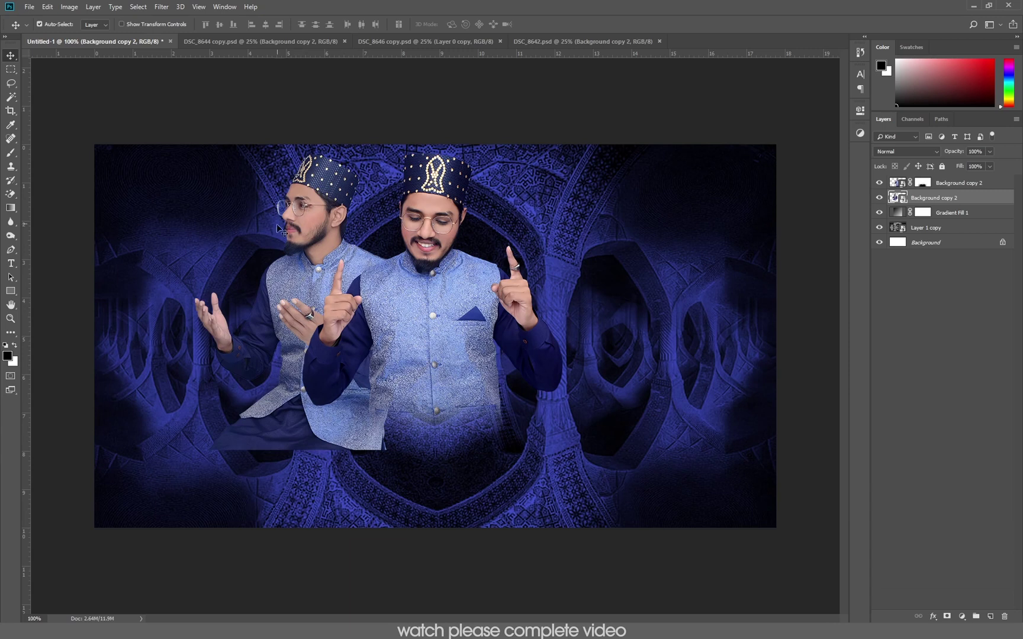
{"action": "key", "text": "Right"}
{"action": "key", "text": "Right"}
{"action": "key", "text": "Right"}
{"action": "key", "text": "Right"}
{"action": "key", "text": "Right"}
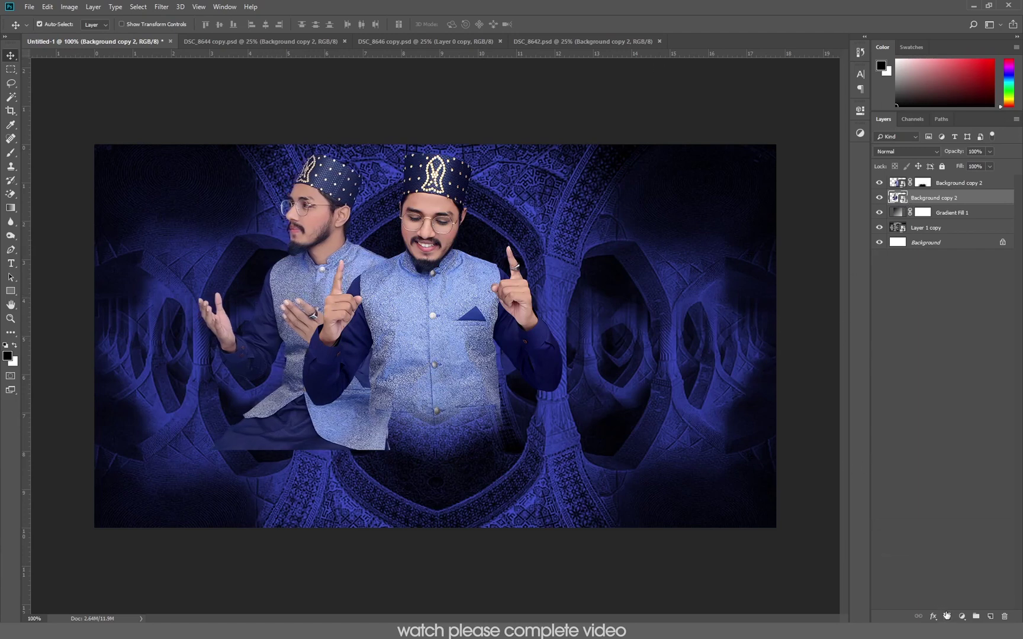
- Add a layer mask to the side-facing portrait and fade out its legs with a large black brush at 30% opacity
{"action": "left_click", "coordinate": [947, 617]}
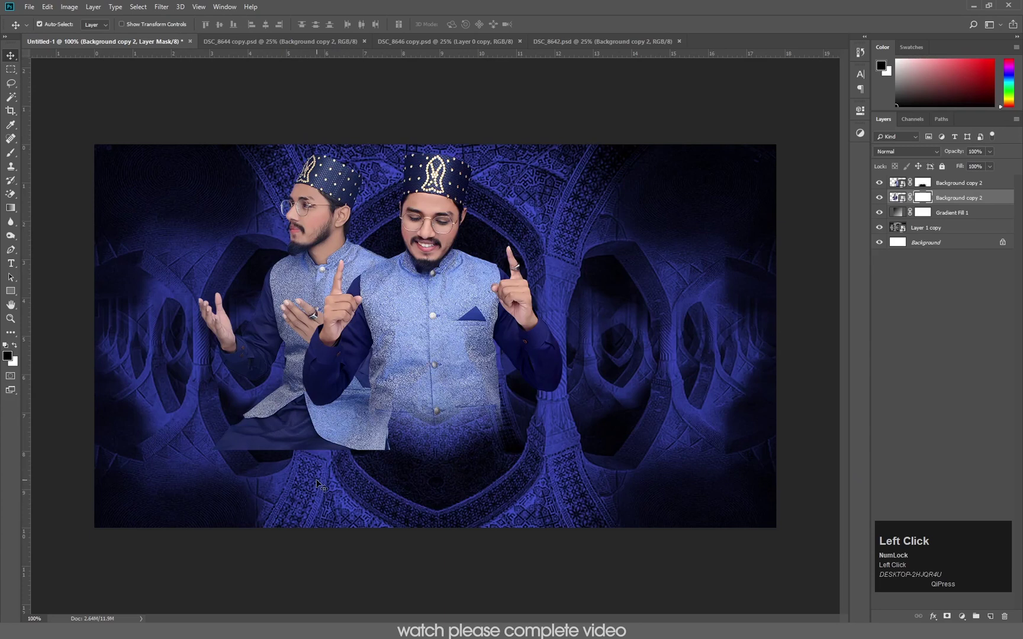
{"action": "key", "text": "b"}
{"action": "mouse_move", "coordinate": [146, 445]}
{"action": "left_mouse_down"}
{"action": "mouse_move", "coordinate": [329, 450]}
{"action": "mouse_move", "coordinate": [360, 462]}
{"action": "mouse_move", "coordinate": [307, 470]}
{"action": "left_mouse_up"}
{"action": "key", "text": "bracketright"}
{"action": "key", "text": "bracketright"}
{"action": "key", "text": "bracketright"}
{"action": "key", "text": "bracketright"}
{"action": "left_click", "coordinate": [354, 459]}
{"action": "left_click", "coordinate": [290, 463]}
{"action": "left_click", "coordinate": [245, 455]}
{"action": "left_click", "coordinate": [286, 468]}
- Fade the remaining vest hem of the side-facing portrait on its mask with a 175 px black brush at 30% opacity
{"action": "key", "text": "bracketleft"}
{"action": "key", "text": "bracketleft"}
{"action": "key", "text": "bracketleft"}
{"action": "left_click", "coordinate": [386, 451]}
{"action": "left_click", "coordinate": [373, 442]}
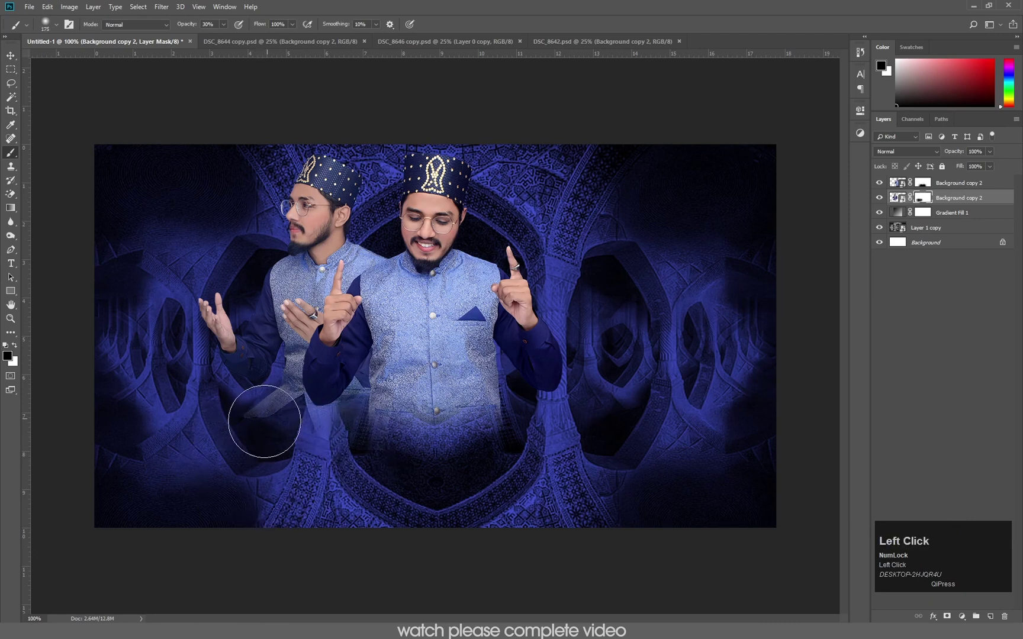
{"action": "left_click", "coordinate": [261, 420]}
{"action": "left_click", "coordinate": [381, 448]}
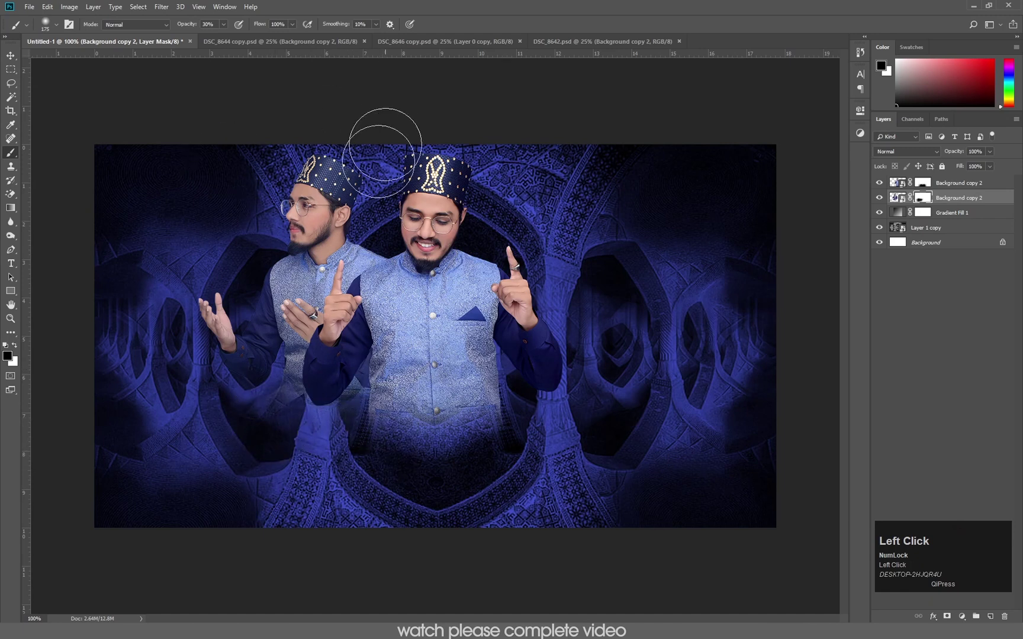
- Copy the masked pointing man from DSC_8646 copy into the Untitled-1 design and convert the layer to a smart object
{"action": "left_click", "coordinate": [540, 40]}
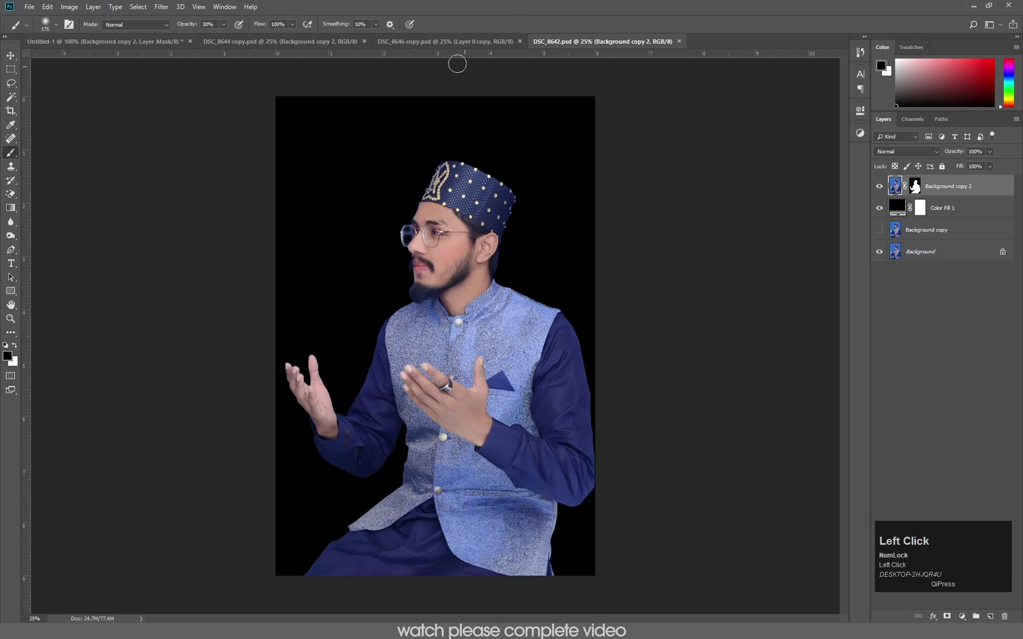
{"action": "left_click", "coordinate": [447, 45]}
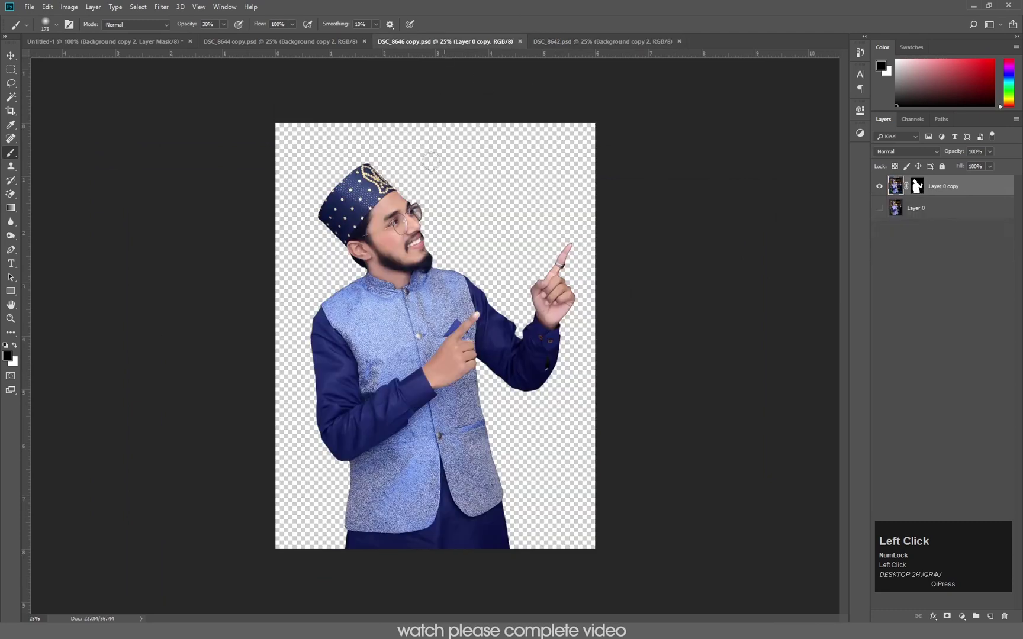
{"action": "left_click", "coordinate": [10, 56]}
{"action": "left_click_drag", "start_coordinate": [420, 351], "coordinate": [576, 284]}
{"action": "right_click", "coordinate": [990, 201]}
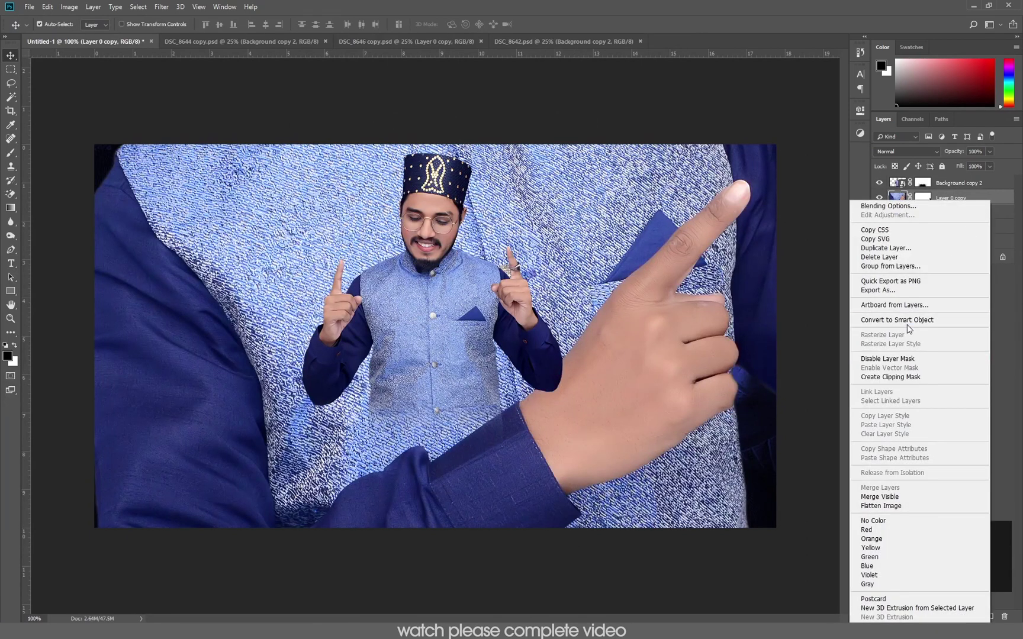
{"action": "left_click", "coordinate": [906, 321]}
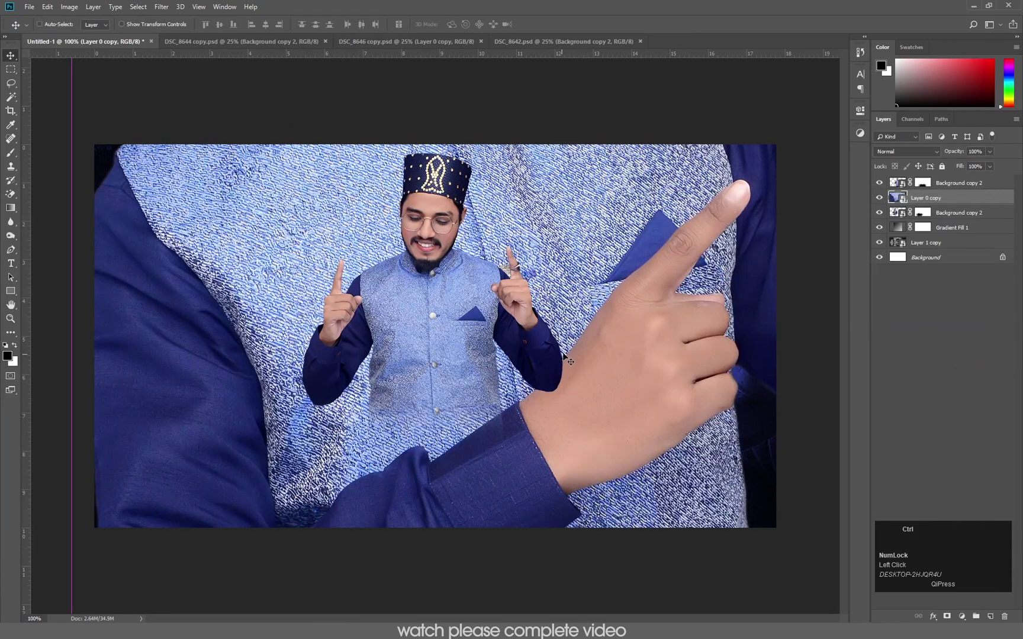
- Scale the pointing man down to about 16.7% and place him to the right of the central portrait
{"action": "key", "text": "ctrl+t"}
{"action": "left_click_drag", "start_coordinate": [565, 358], "coordinate": [353, 370]}
{"action": "left_click_drag", "start_coordinate": [247, 550], "coordinate": [304, 385]}
{"action": "key", "text": "ctrl+minus"}
{"action": "key", "text": "ctrl+minus"}
{"action": "left_click_drag", "start_coordinate": [314, 484], "coordinate": [621, 199]}
{"action": "left_click_drag", "start_coordinate": [619, 140], "coordinate": [585, 354]}
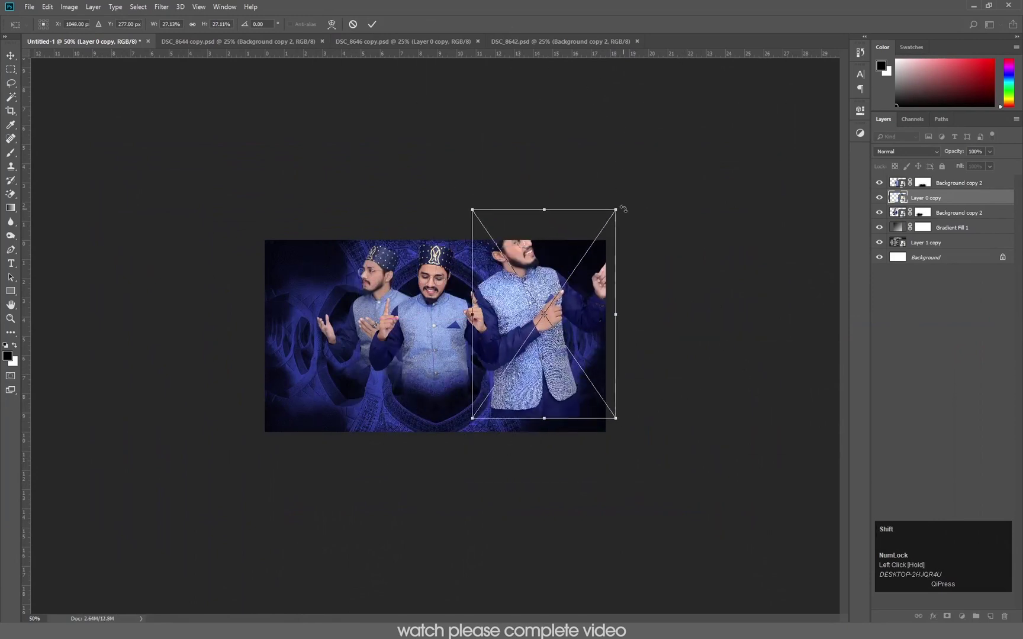
{"action": "left_click_drag", "start_coordinate": [618, 209], "coordinate": [613, 267]}
{"action": "left_click_drag", "start_coordinate": [537, 299], "coordinate": [500, 303]}
{"action": "key", "text": "ctrl+equal"}
{"action": "key", "text": "ctrl+equal"}
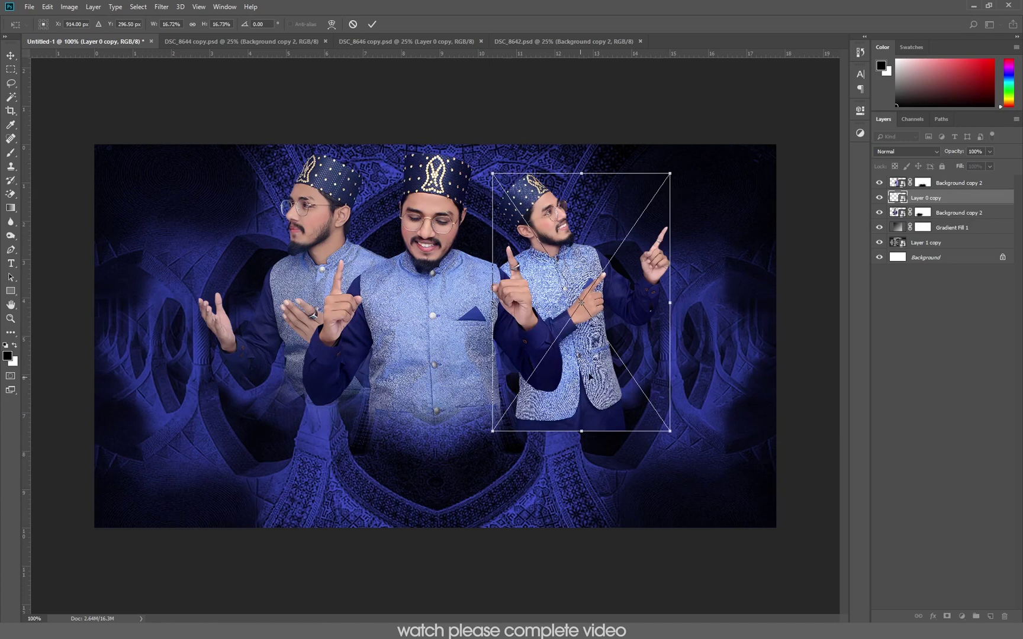
- Enlarge the pointing man to about 19.7%, rotate him about 7.4° clockwise, and fit him beside the central portrait
{"action": "mouse_move", "coordinate": [492, 433]}
{"action": "left_mouse_down"}
{"action": "mouse_move", "coordinate": [485, 448]}
{"action": "mouse_move", "coordinate": [495, 449]}
{"action": "left_mouse_up"}
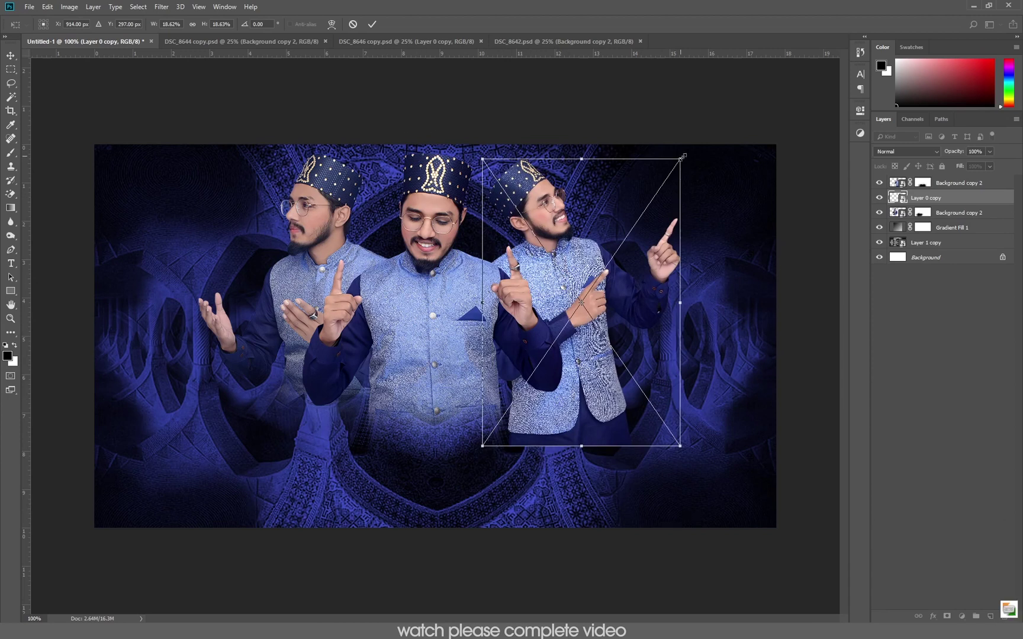
{"action": "left_click_drag", "start_coordinate": [696, 152], "coordinate": [708, 162]}
{"action": "mouse_move", "coordinate": [544, 278]}
{"action": "left_mouse_down"}
{"action": "mouse_move", "coordinate": [558, 284]}
{"action": "mouse_move", "coordinate": [547, 287]}
{"action": "left_mouse_up"}
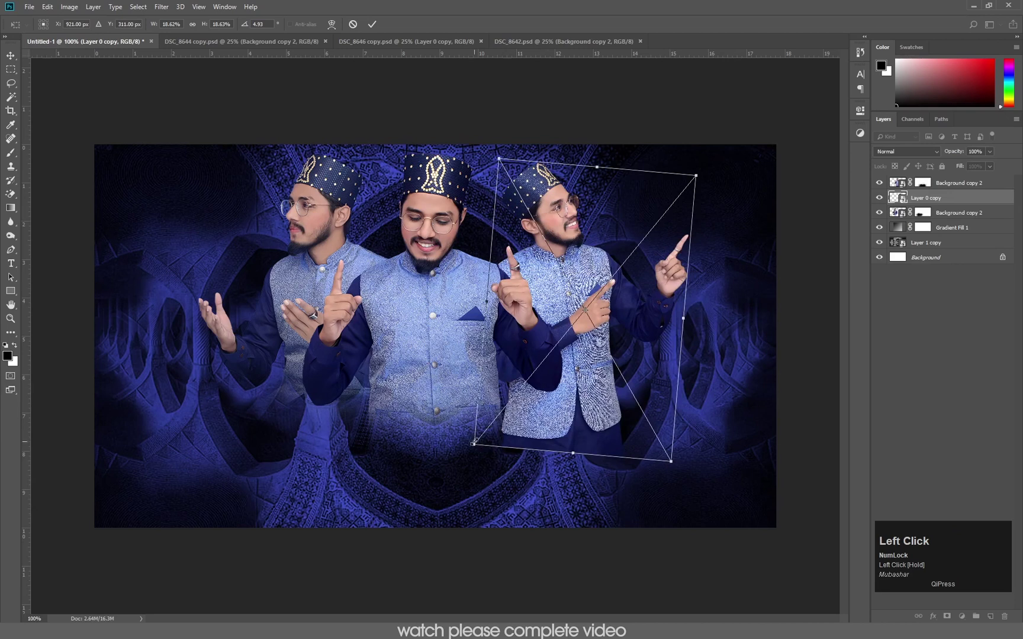
{"action": "left_click_drag", "start_coordinate": [473, 444], "coordinate": [468, 455]}
{"action": "left_click_drag", "start_coordinate": [536, 427], "coordinate": [541, 435]}
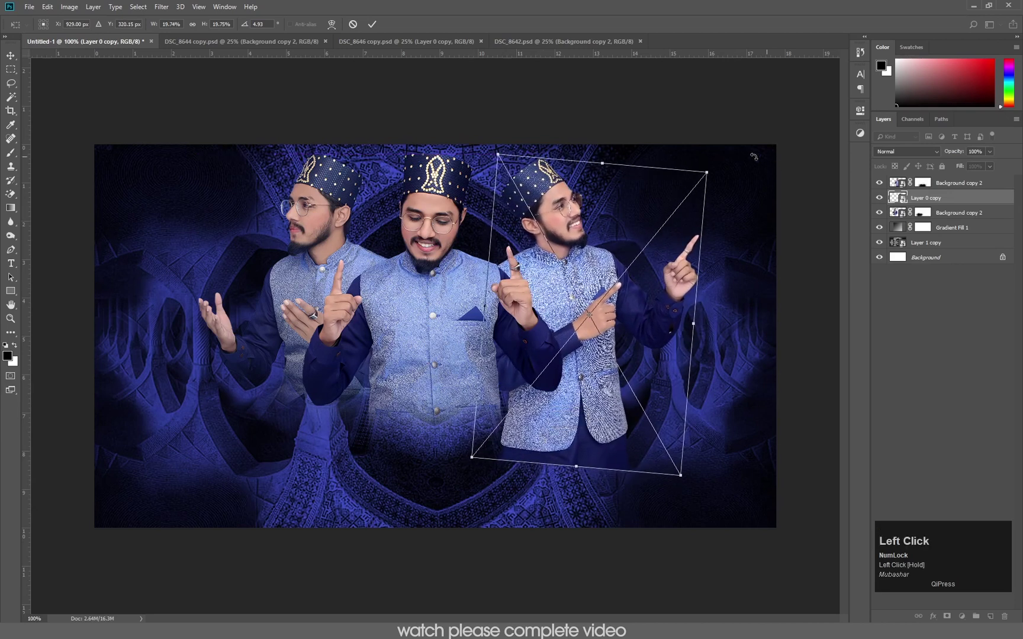
{"action": "left_click_drag", "start_coordinate": [744, 164], "coordinate": [748, 166]}
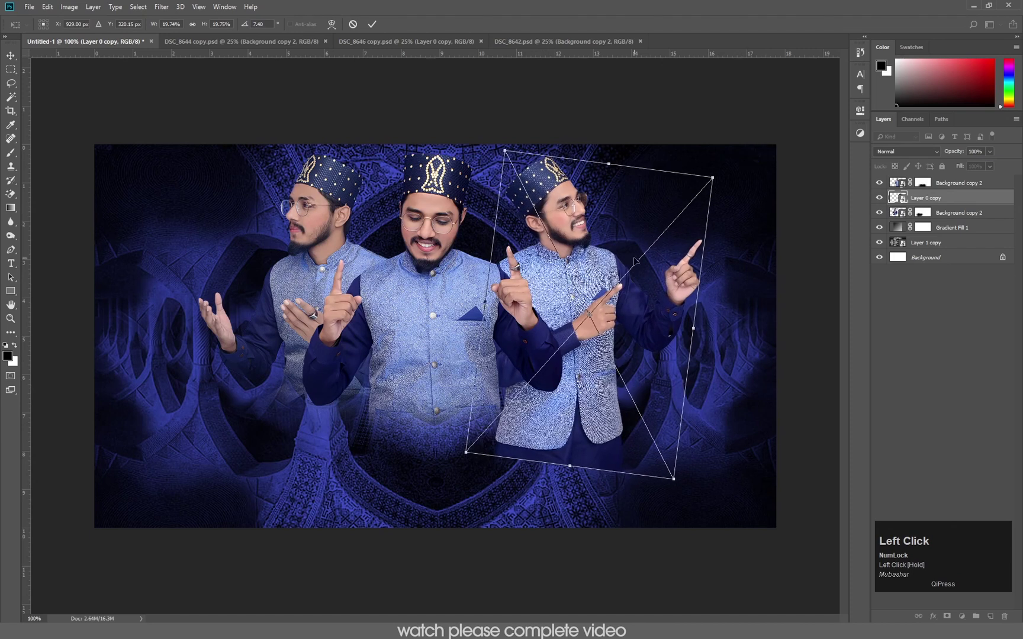
{"action": "left_click_drag", "start_coordinate": [612, 272], "coordinate": [606, 224]}
{"action": "key", "text": "Return"}
- Nudge the pointing man slightly left, closer to the central portrait
{"action": "left_click_drag", "start_coordinate": [581, 291], "coordinate": [579, 278]}
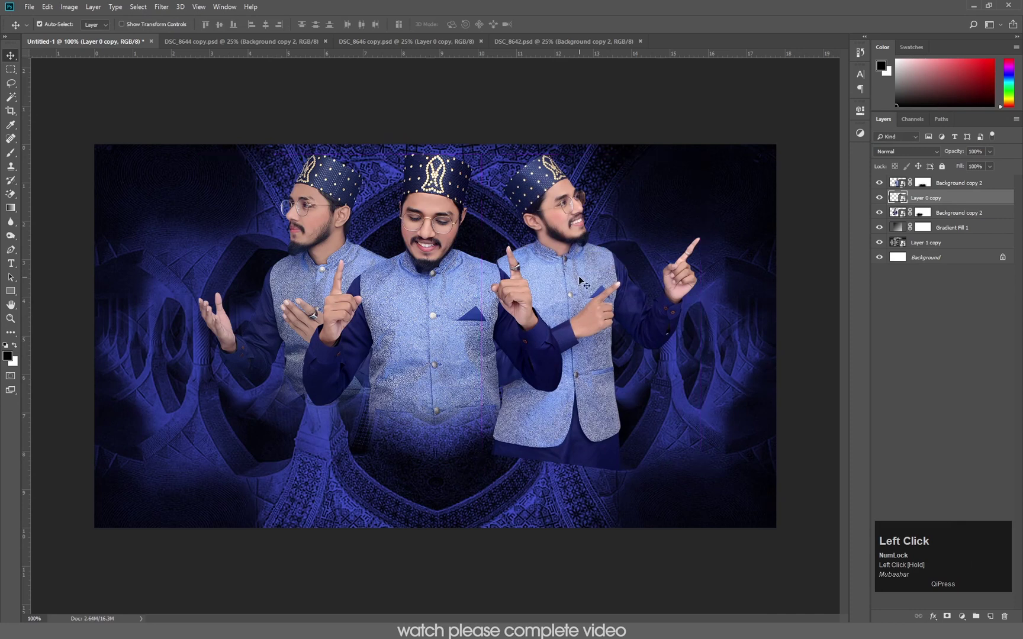
{"action": "key", "text": "Left"}
{"action": "key", "text": "Left"}
{"action": "key", "text": "Left"}
{"action": "key", "text": "Left"}
{"action": "key", "text": "Left"}
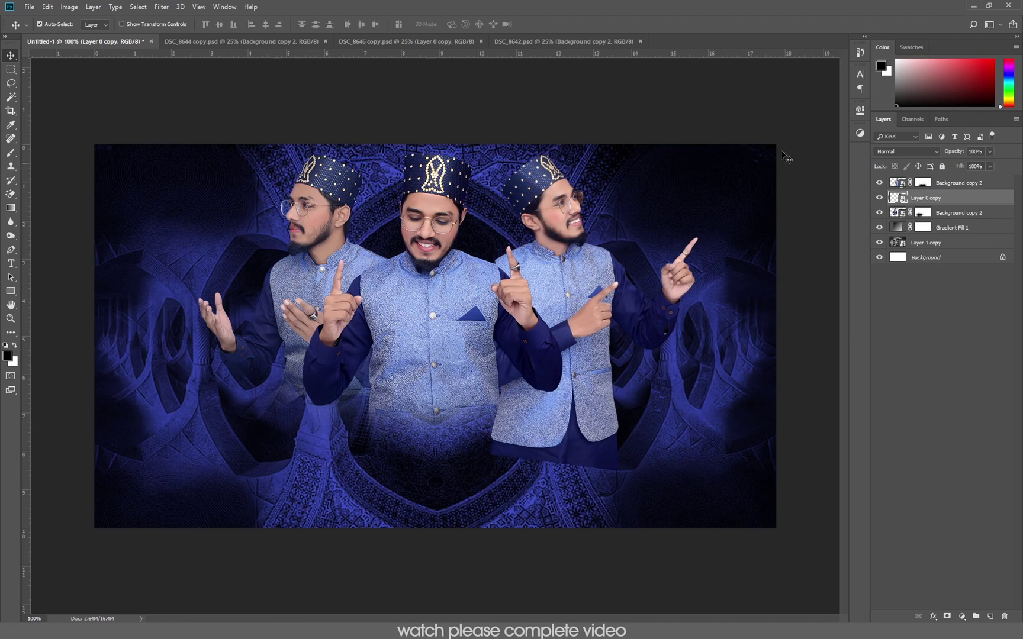
- Add a layer mask to the pointing man and fade out his lower vest with a 300 px black brush at 30% opacity
{"action": "left_click", "coordinate": [946, 617]}
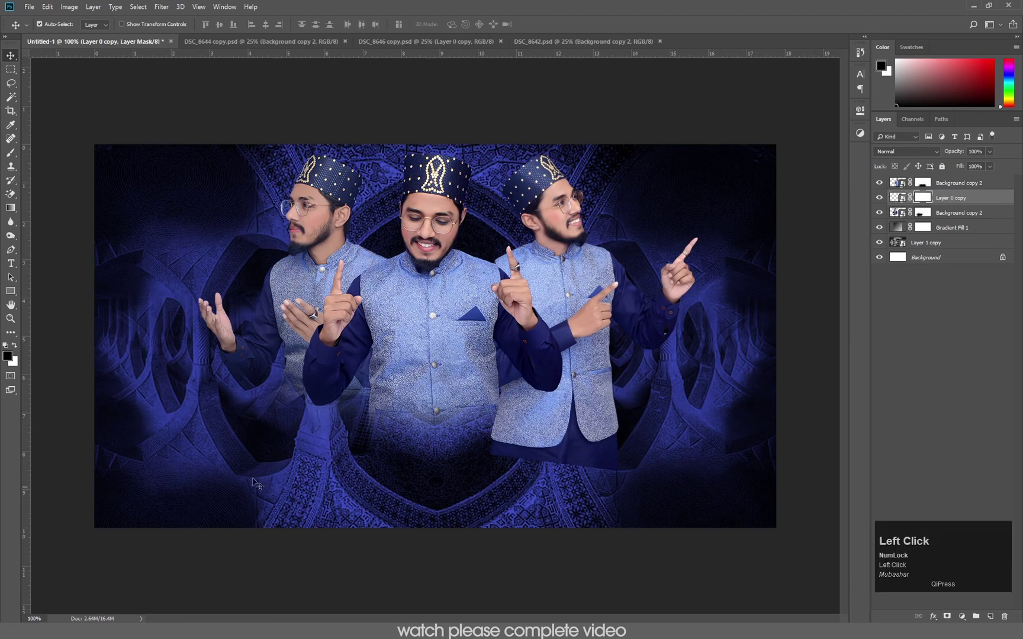
{"action": "key", "text": "b"}
{"action": "mouse_move", "coordinate": [589, 455]}
{"action": "left_mouse_down"}
{"action": "mouse_move", "coordinate": [547, 457]}
{"action": "mouse_move", "coordinate": [561, 479]}
{"action": "mouse_move", "coordinate": [525, 491]}
{"action": "mouse_move", "coordinate": [520, 468]}
{"action": "mouse_move", "coordinate": [619, 464]}
{"action": "mouse_move", "coordinate": [500, 475]}
{"action": "mouse_move", "coordinate": [616, 477]}
{"action": "mouse_move", "coordinate": [639, 463]}
{"action": "mouse_move", "coordinate": [614, 479]}
{"action": "mouse_move", "coordinate": [549, 487]}
{"action": "left_mouse_up"}
{"action": "key", "text": "]"}
{"action": "key", "text": "]"}
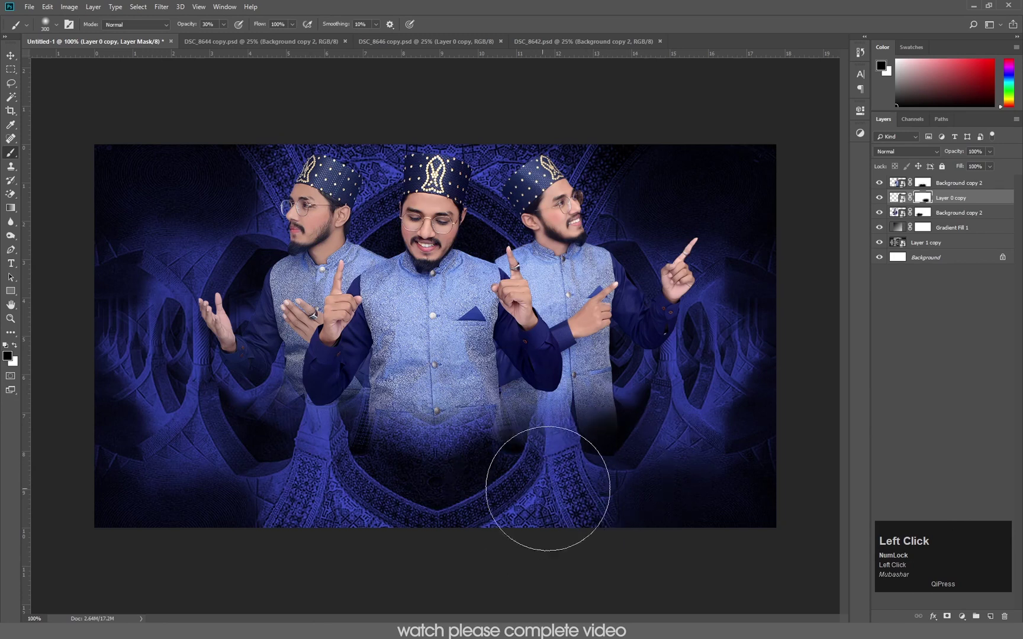
{"action": "mouse_move", "coordinate": [600, 456]}
{"action": "left_mouse_down"}
{"action": "mouse_move", "coordinate": [525, 468]}
{"action": "mouse_move", "coordinate": [594, 445]}
{"action": "mouse_move", "coordinate": [288, 489]}
{"action": "left_mouse_up"}
{"action": "mouse_move", "coordinate": [532, 477]}
{"action": "left_mouse_down"}
{"action": "mouse_move", "coordinate": [589, 475]}
{"action": "mouse_move", "coordinate": [689, 498]}
{"action": "mouse_move", "coordinate": [692, 456]}
{"action": "left_mouse_up"}
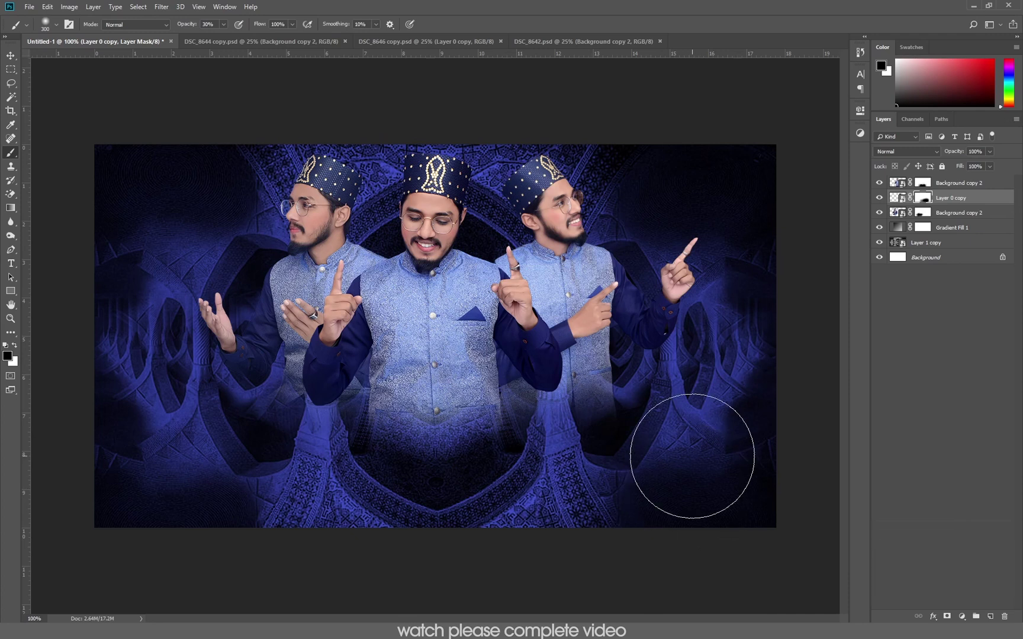